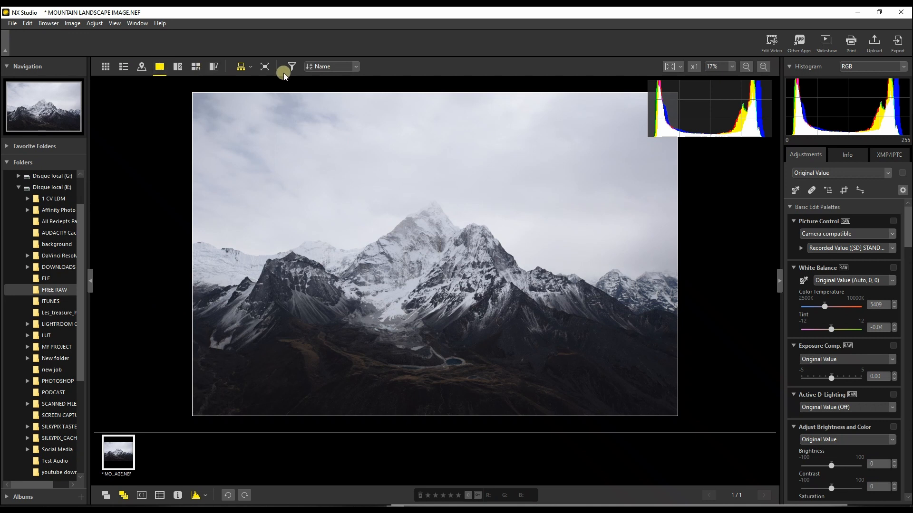
- View the mountain photo in full screen, inspect it at 25% zoom around the peaks, and leave full screen
left_click(265, 66)
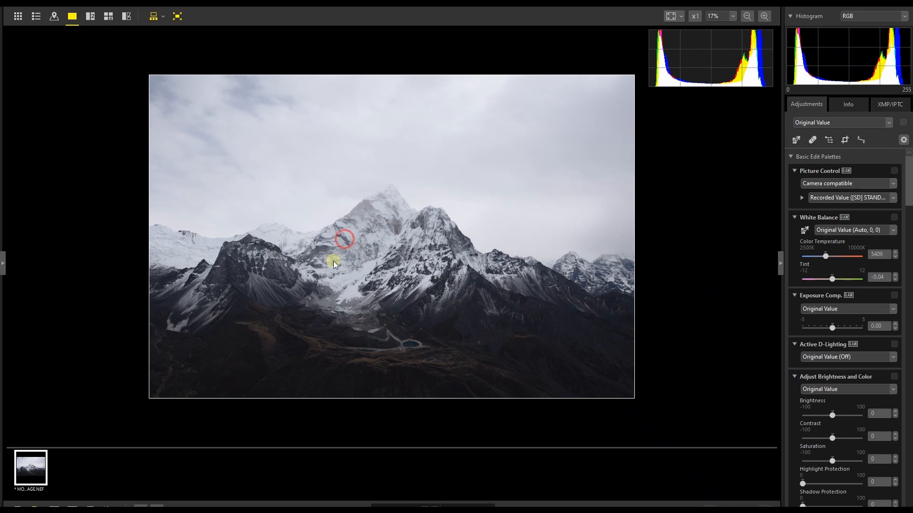
scroll(209, 157, "up", 1)
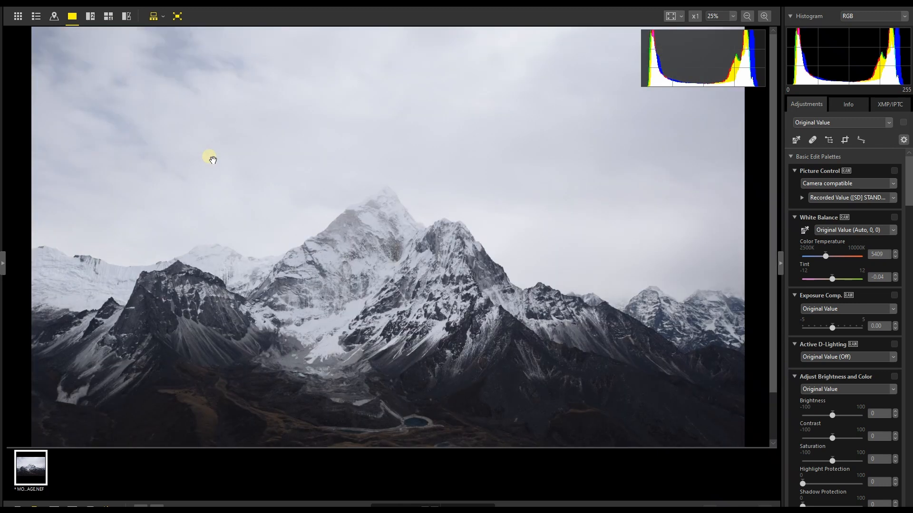
scroll(209, 156, "down", 1)
scroll(295, 238, "up", 1)
left_click(299, 256)
left_click_drag(299, 256, 295, 198)
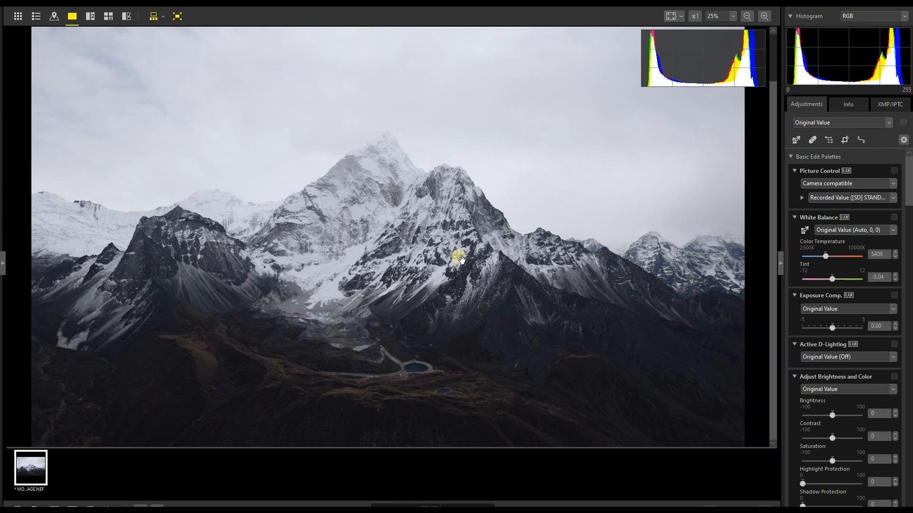
left_click(177, 16)
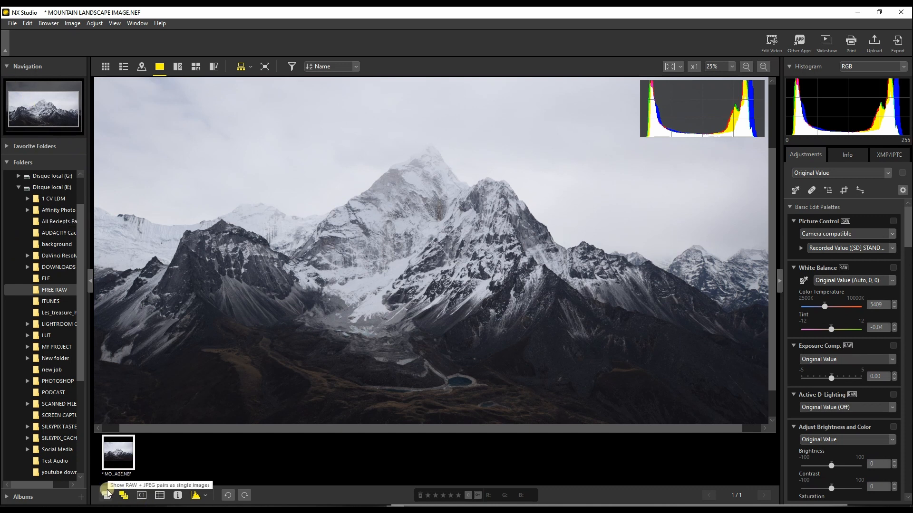
- Show and hide the shooting information overlay, and turn off the histogram overlay on the photo
left_click(178, 495)
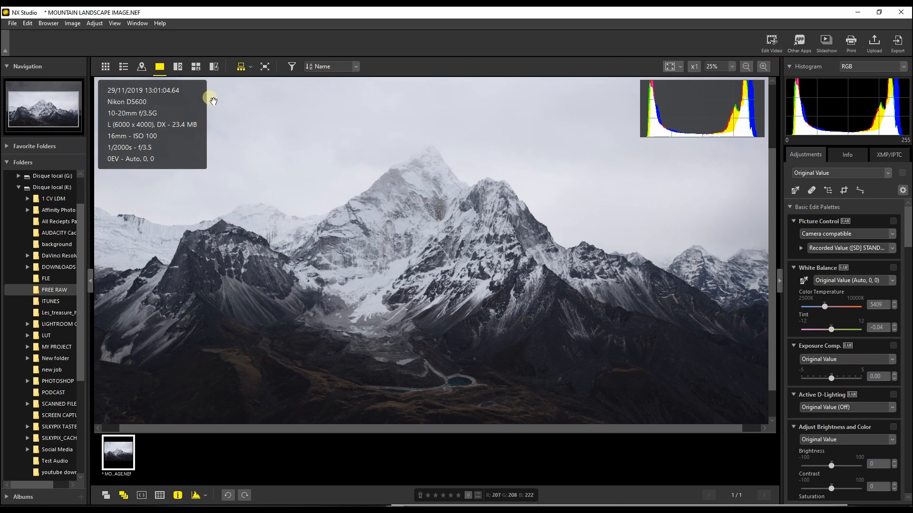
left_click(178, 496)
left_click(197, 498)
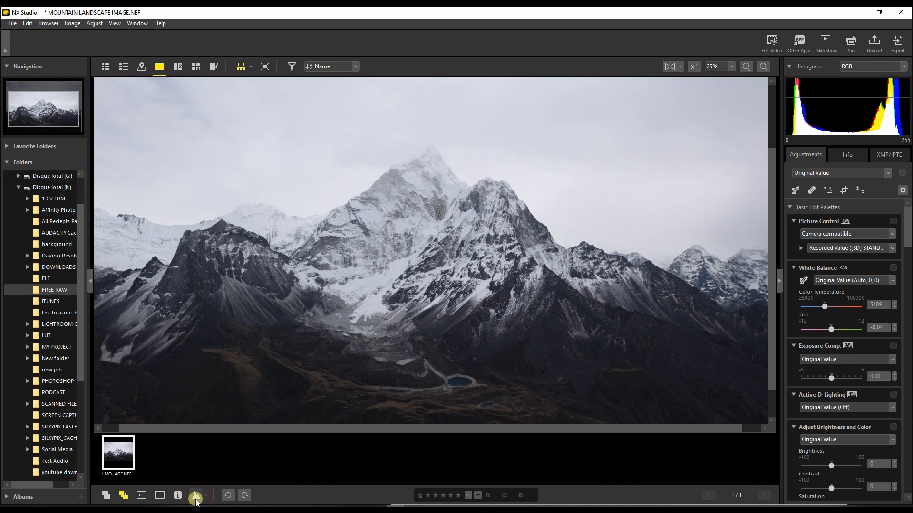
left_click(196, 498)
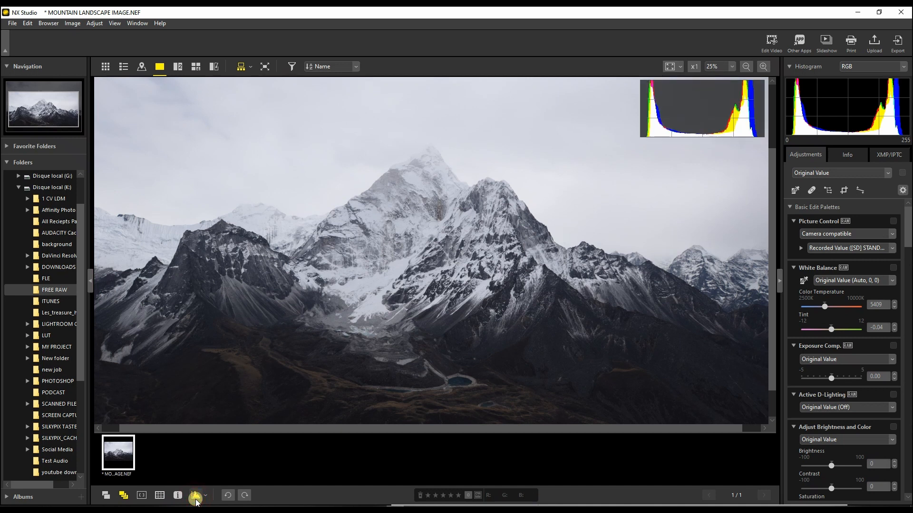
left_click(196, 497)
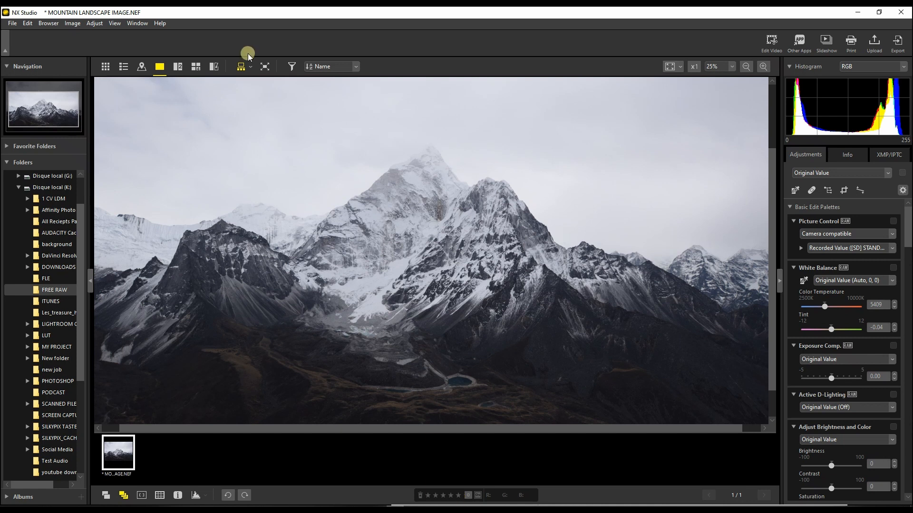
- Try the before/after comparison, 4-image and thumbnail views, and return to the single-image view
left_click(213, 67)
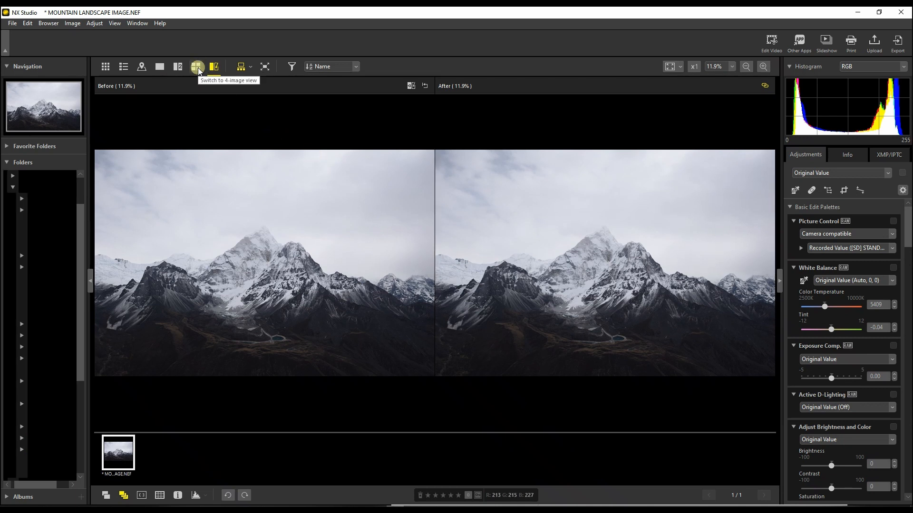
left_click(198, 68)
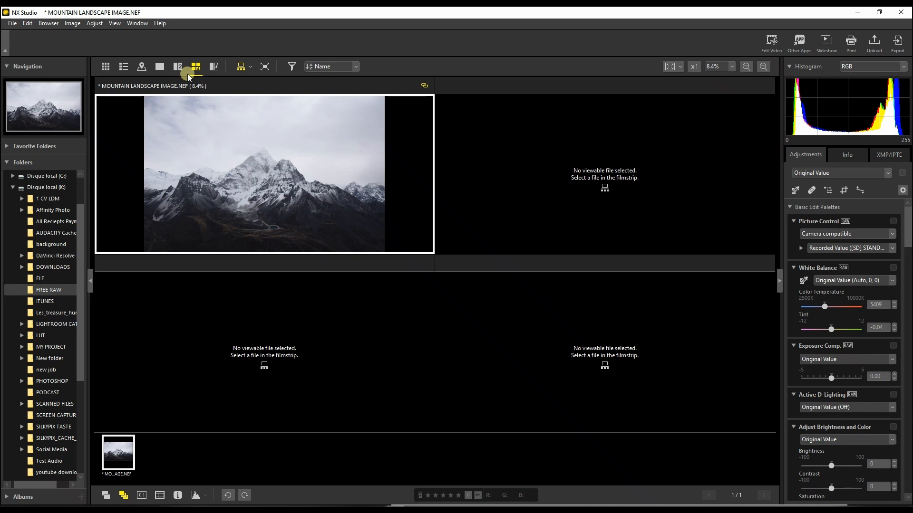
key("Return")
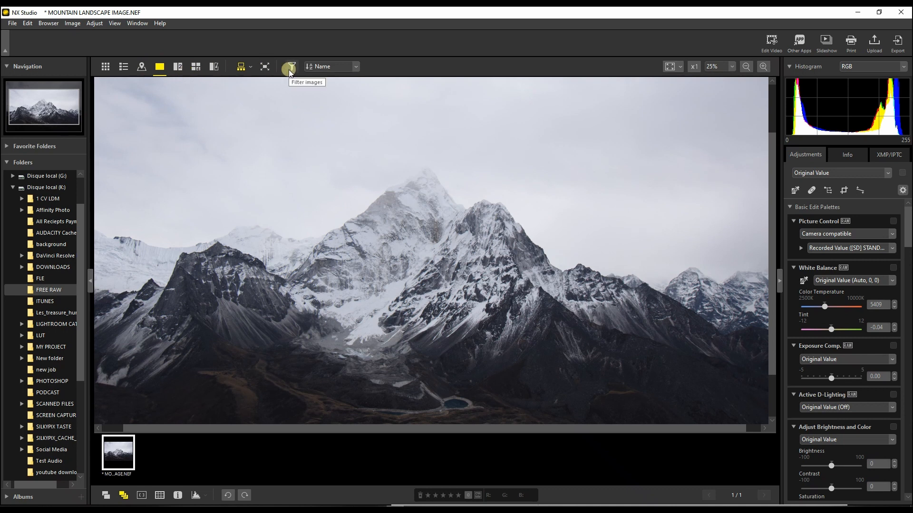
left_click(103, 66)
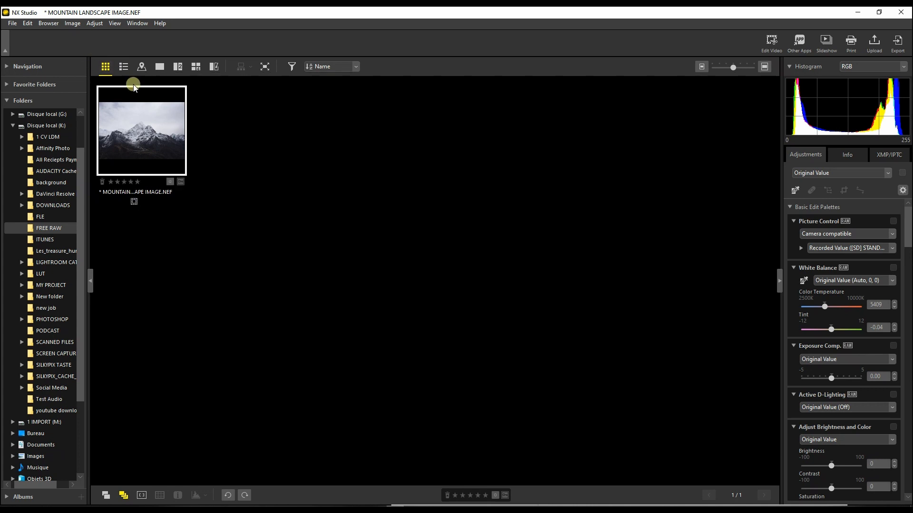
left_click(160, 67)
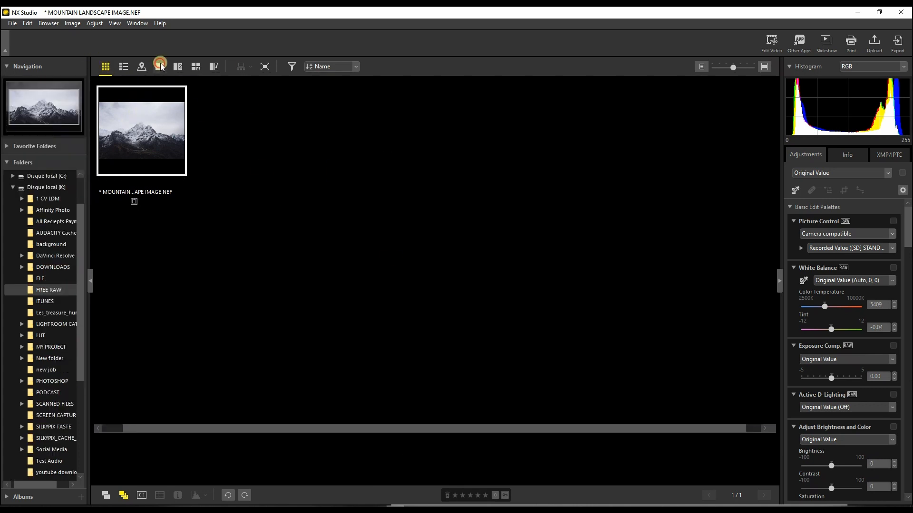
left_click(16, 25)
mouse_move(99, 25)
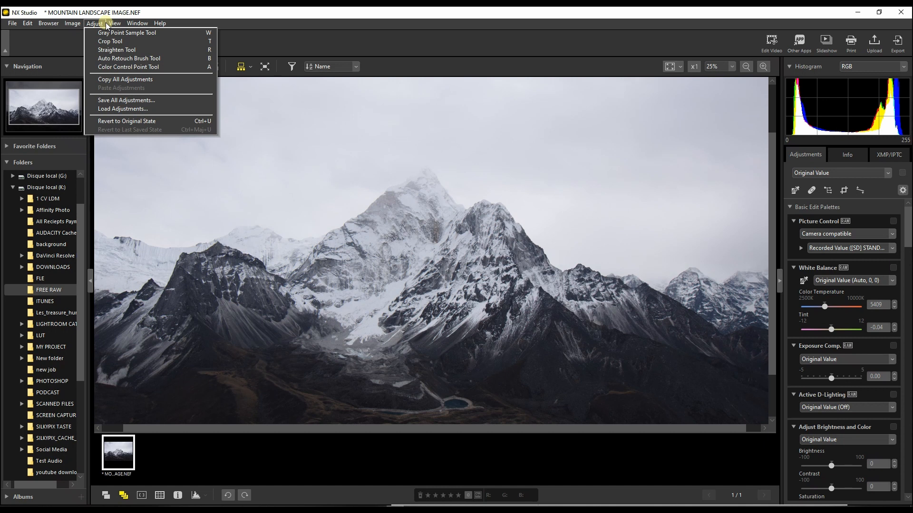
left_click(315, 11)
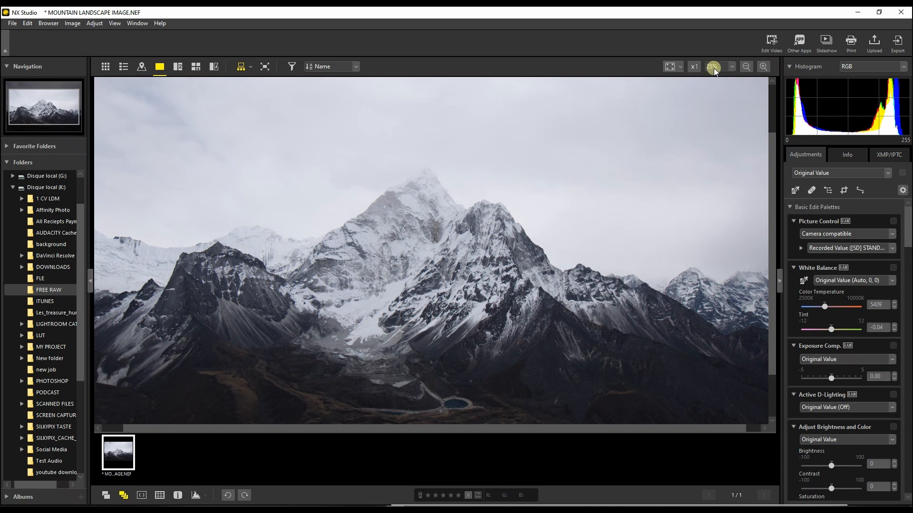
- Inspect the photo at fitted size, 100%, 50% and 33% zoom, and fit the whole image back in the viewer
left_click(674, 69)
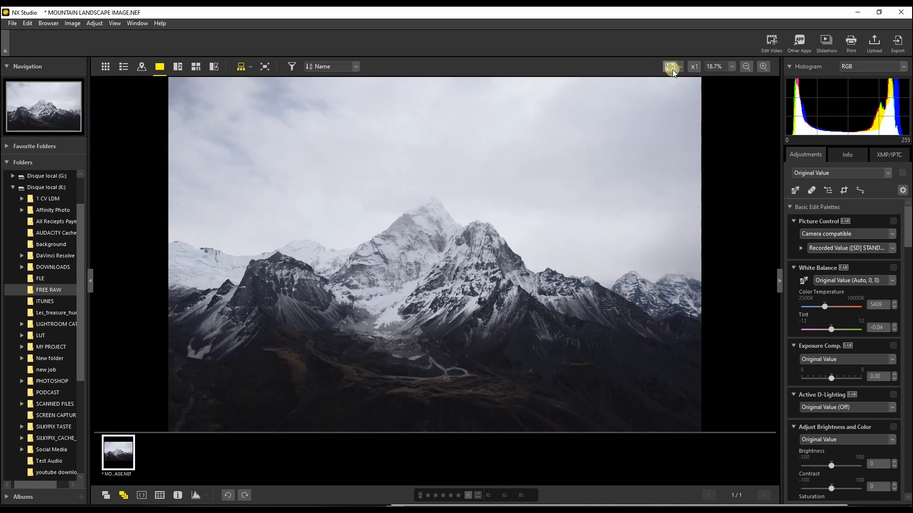
left_click(701, 70)
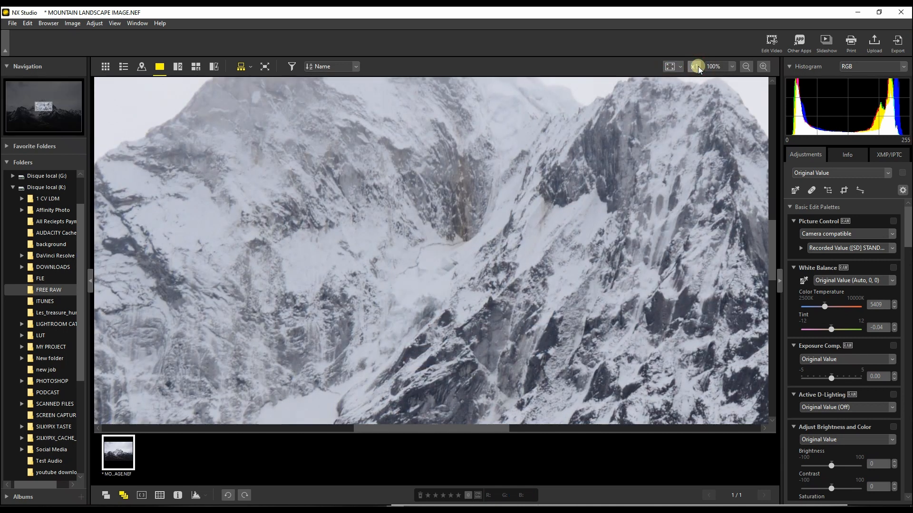
left_click(746, 67)
left_click(745, 66)
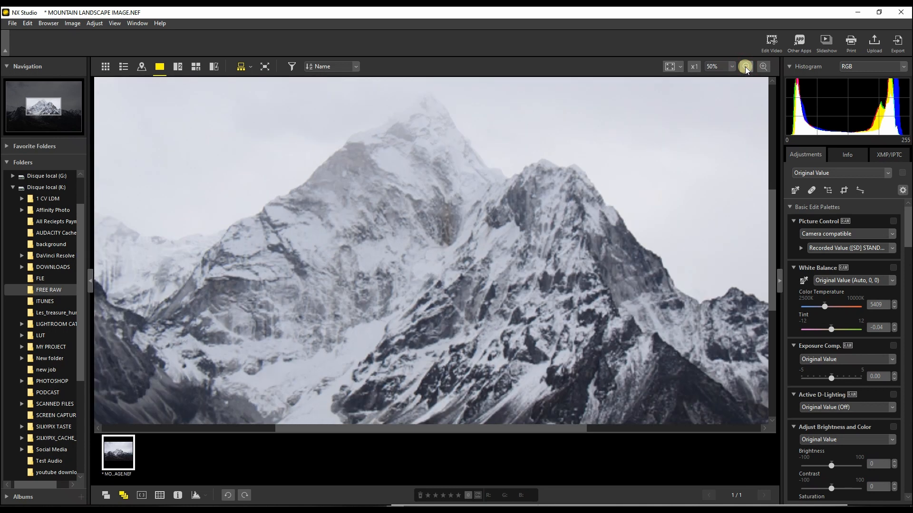
left_click(745, 66)
left_click(669, 67)
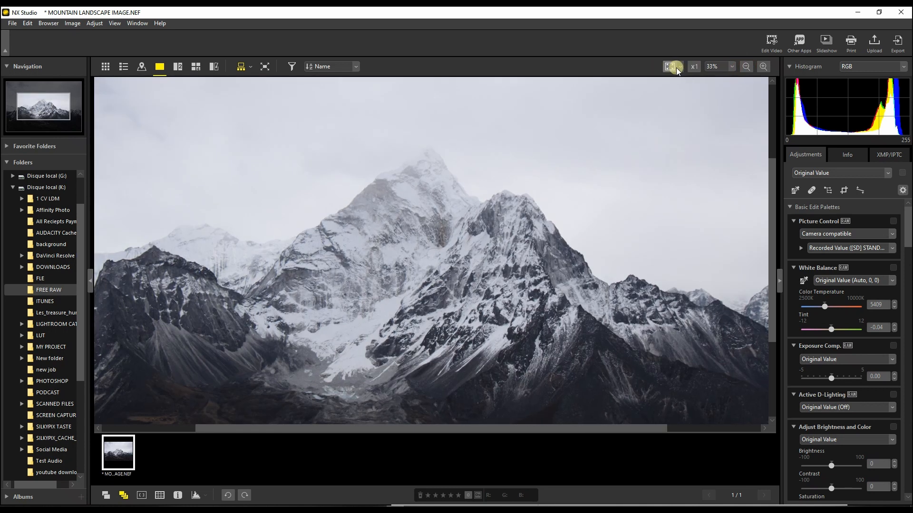
scroll(504, 255, "up", 5)
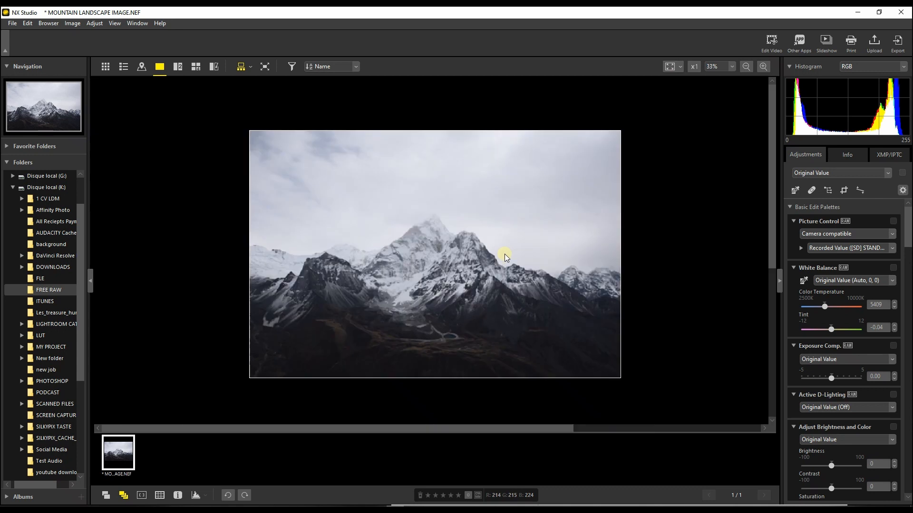
scroll(504, 255, "down", 4)
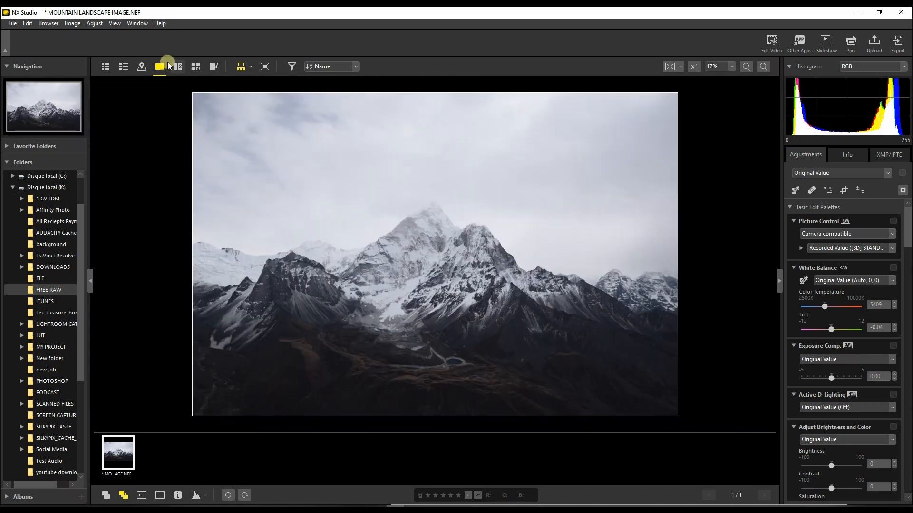
left_click(669, 67)
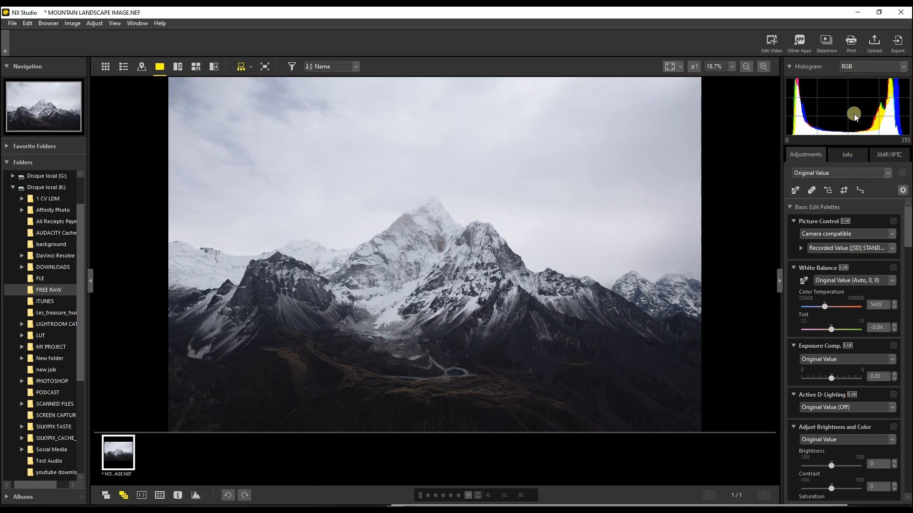
left_click(608, 300)
left_click(809, 171)
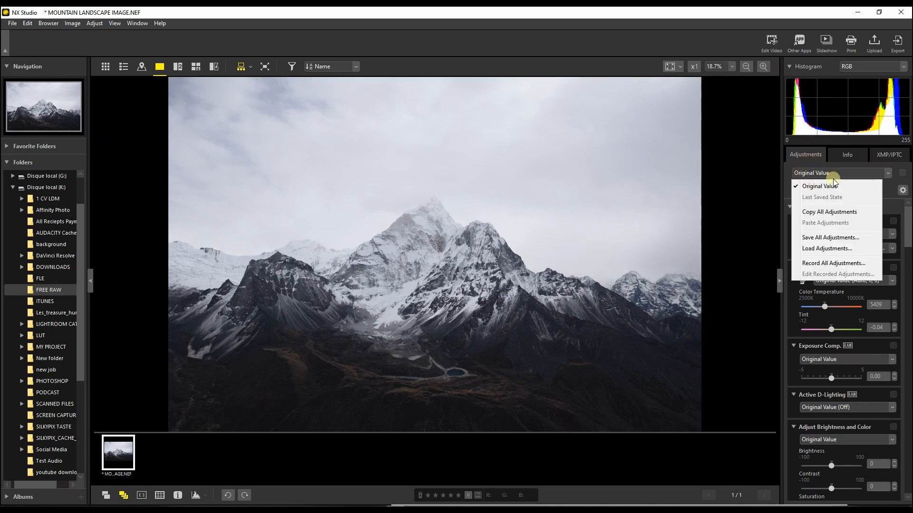
left_click(681, 199)
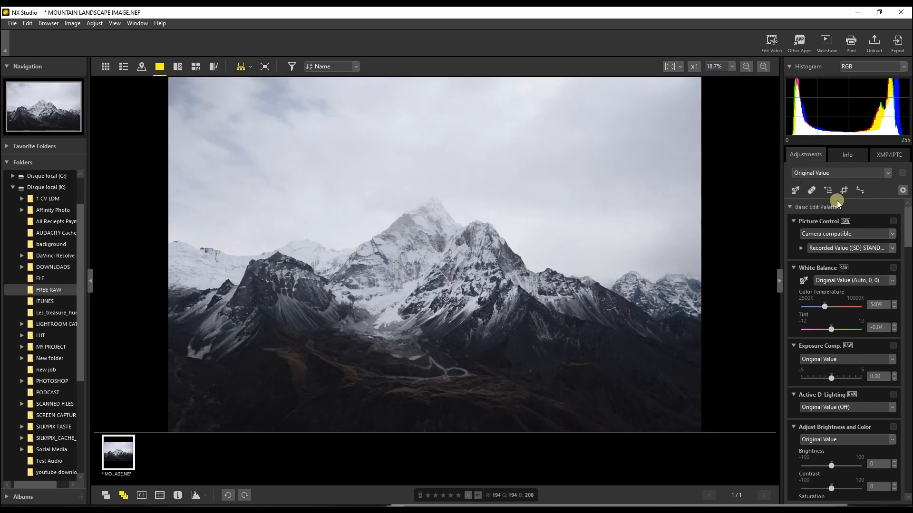
- Review the photo's file and camera information and its XMP/IPTC metadata fields, and return to the adjustments
left_click(845, 156)
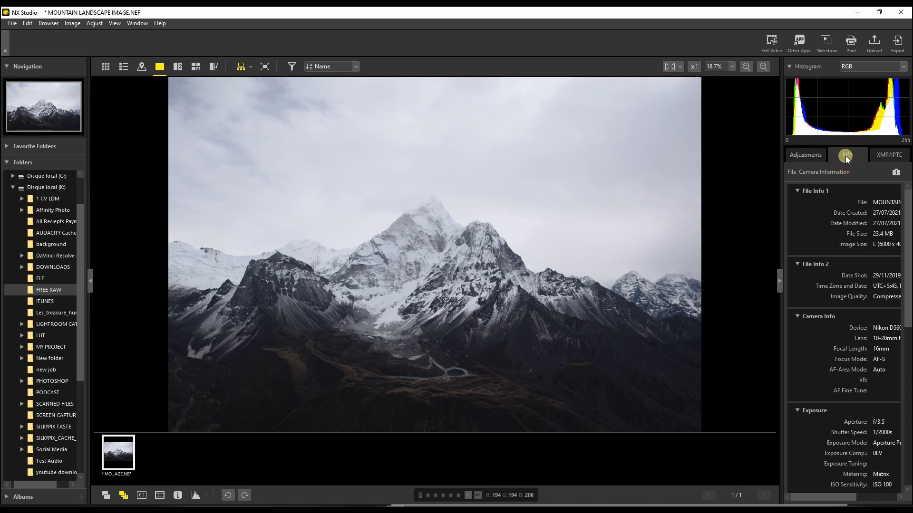
scroll(861, 261, "down", 3)
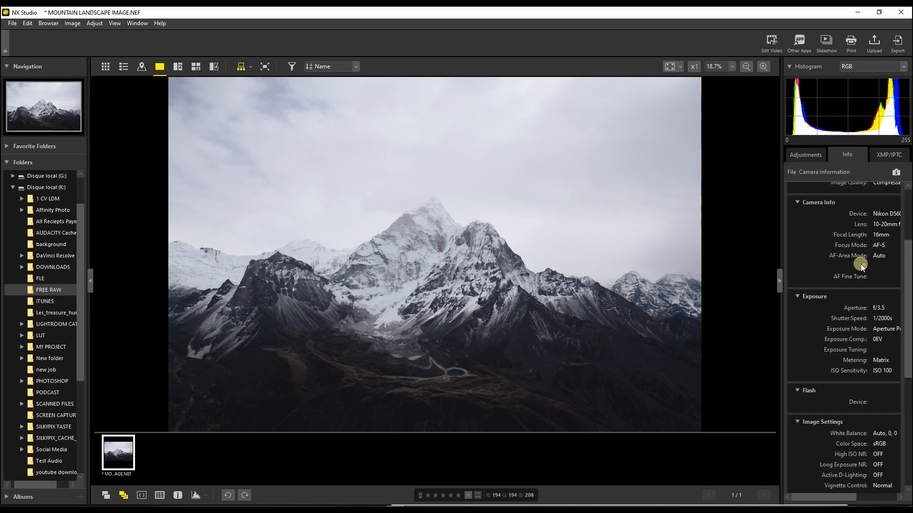
scroll(860, 265, "up", 3)
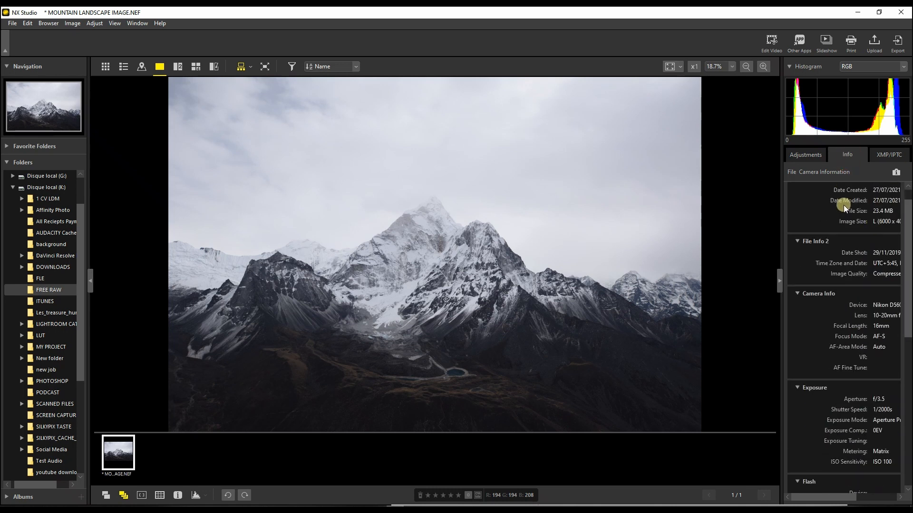
left_click(889, 153)
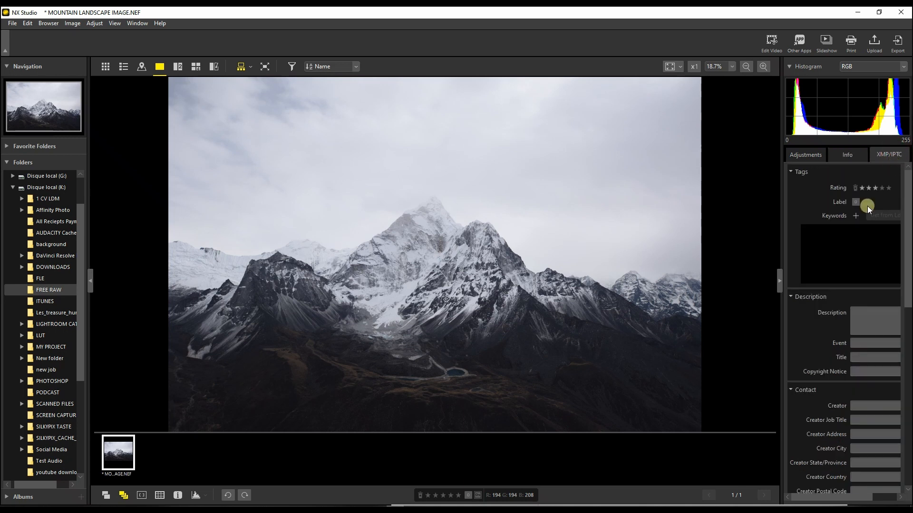
scroll(809, 334, "down", 5)
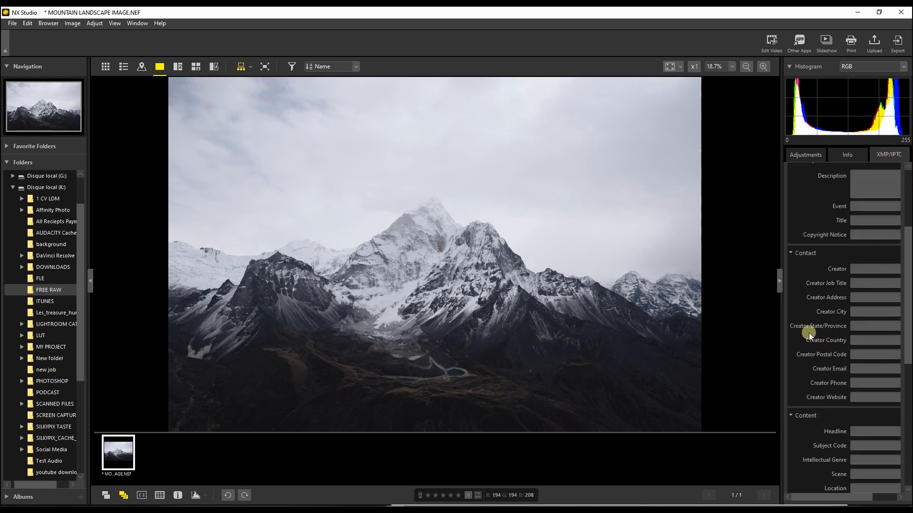
scroll(808, 333, "down", 3)
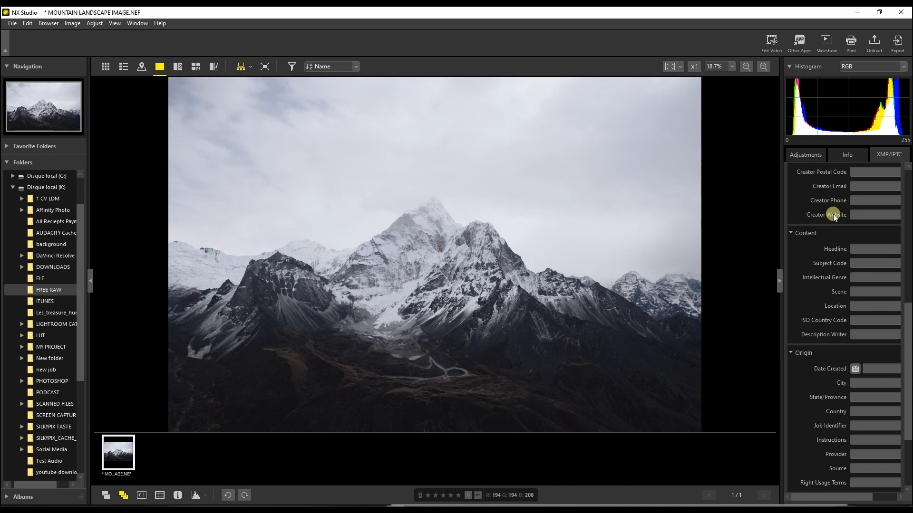
left_click(808, 154)
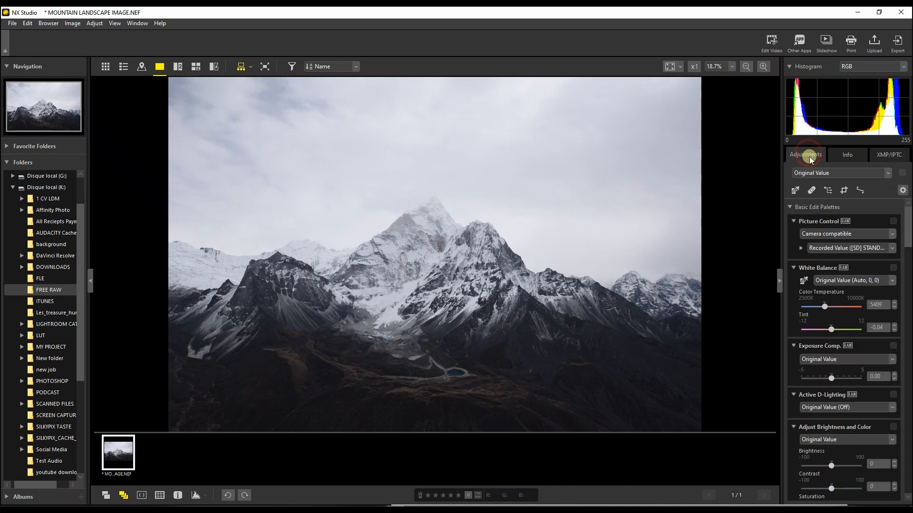
- Apply the Vivid picture control to the photo, with Camera compatible as the picture control type
left_click(835, 237)
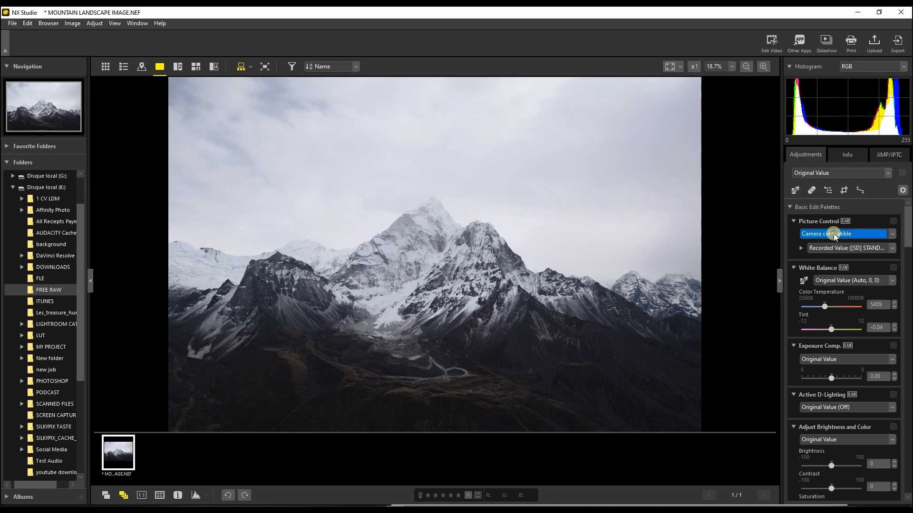
left_click(868, 217)
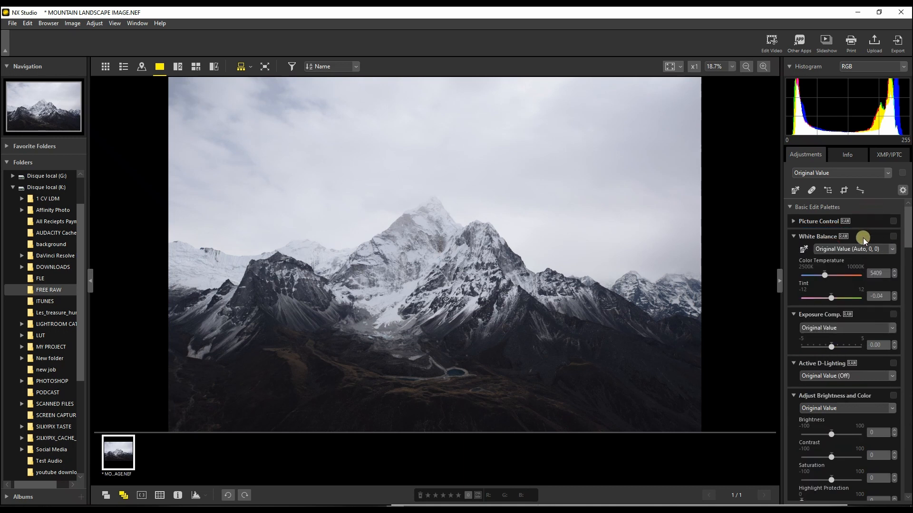
left_click(794, 221)
left_click(892, 234)
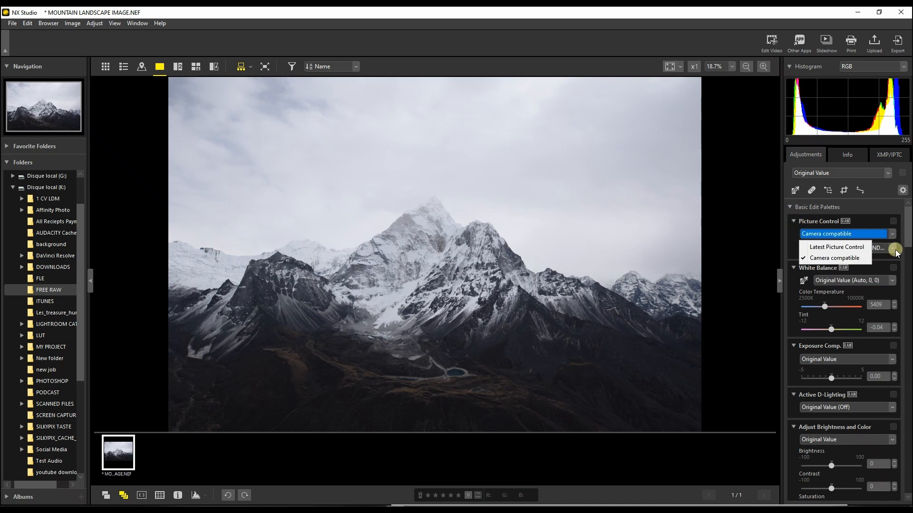
left_click(893, 249)
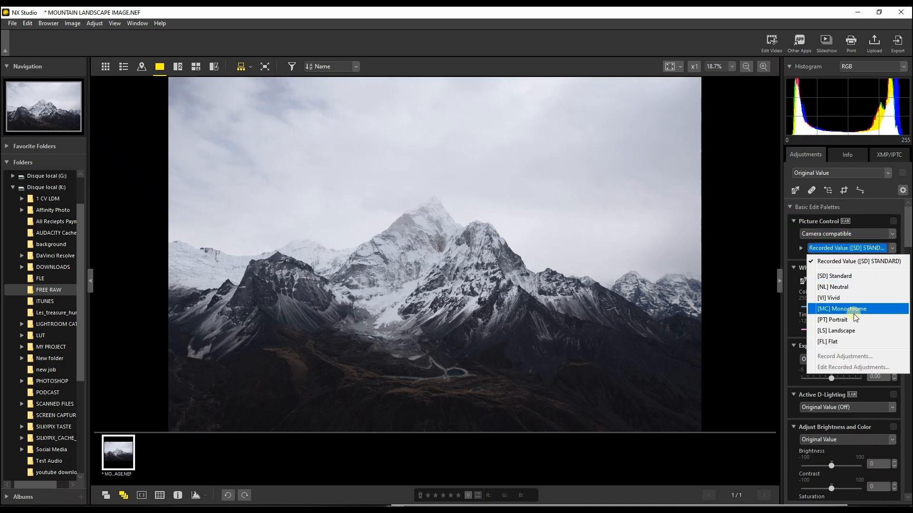
left_click(855, 299)
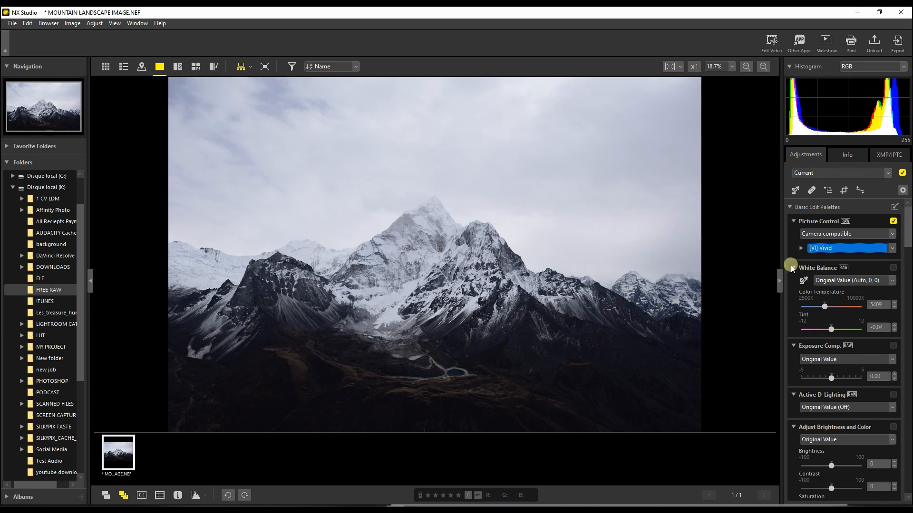
left_click_drag(909, 233, 909, 416)
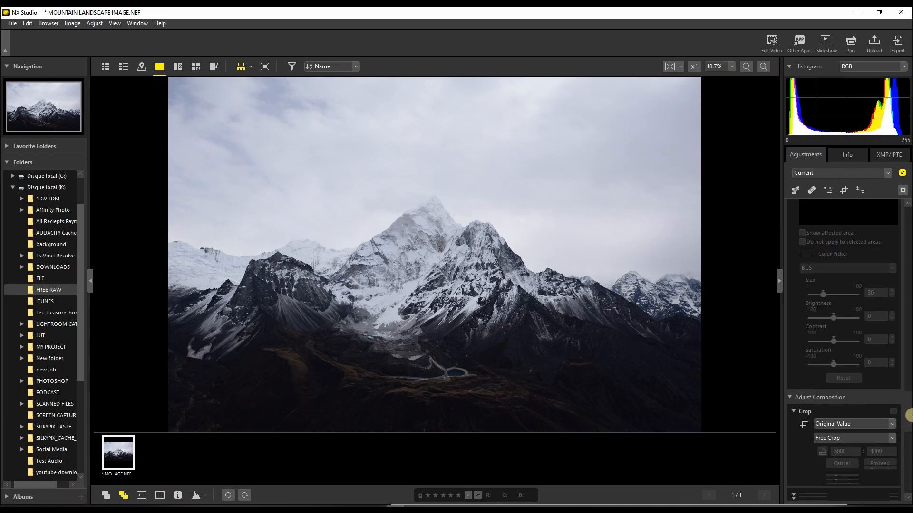
scroll(909, 409, "down", 10)
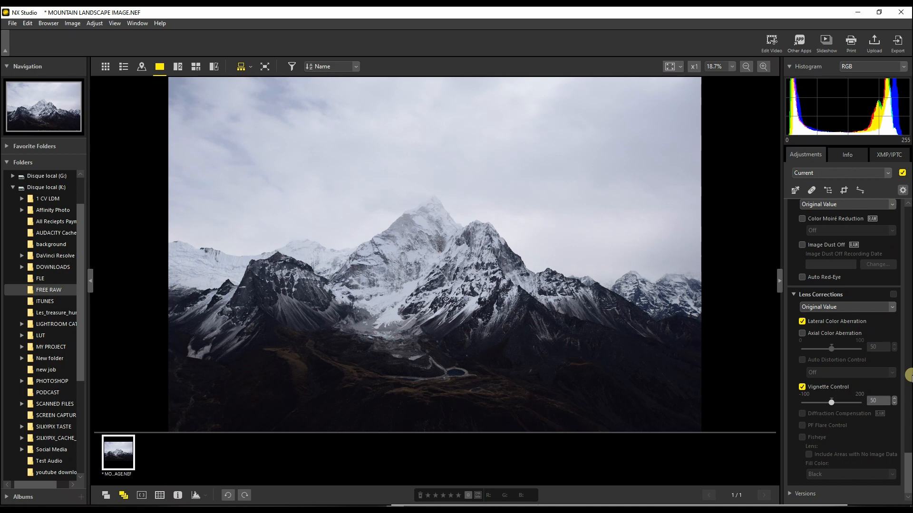
left_click_drag(909, 471, 909, 214)
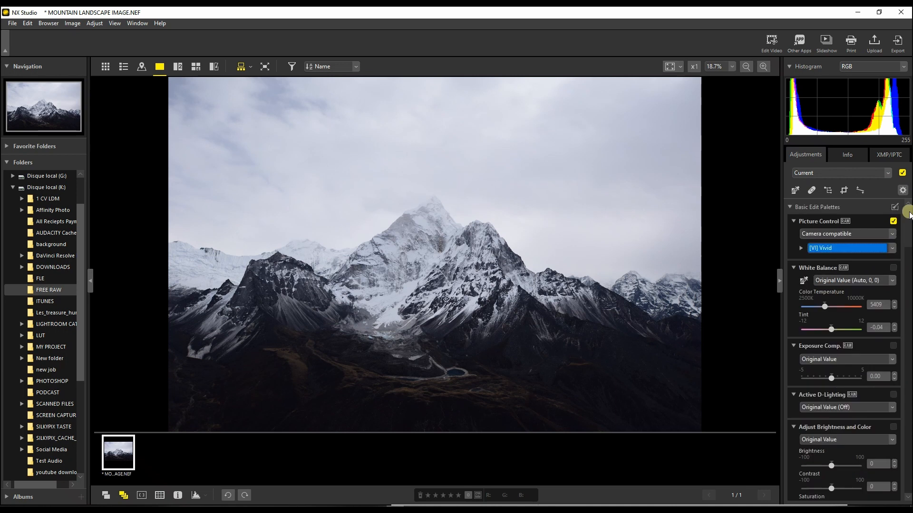
left_click(844, 191)
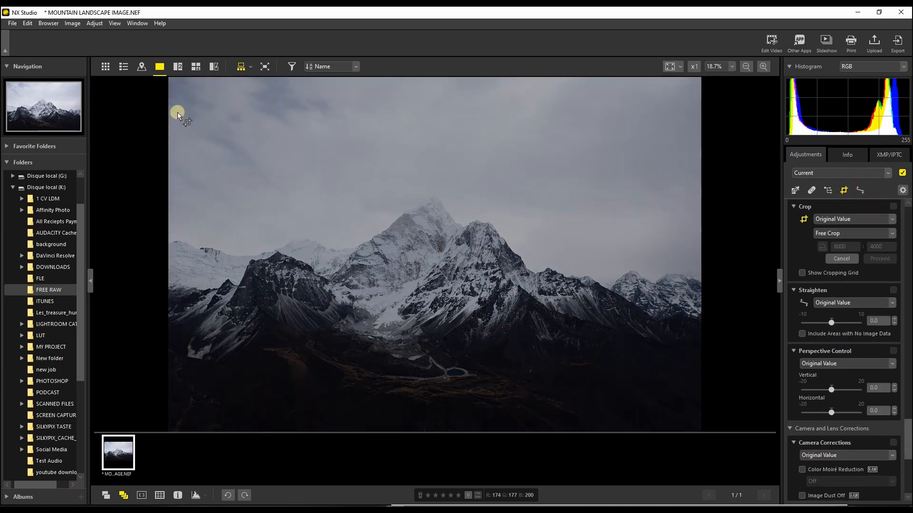
left_click(166, 96)
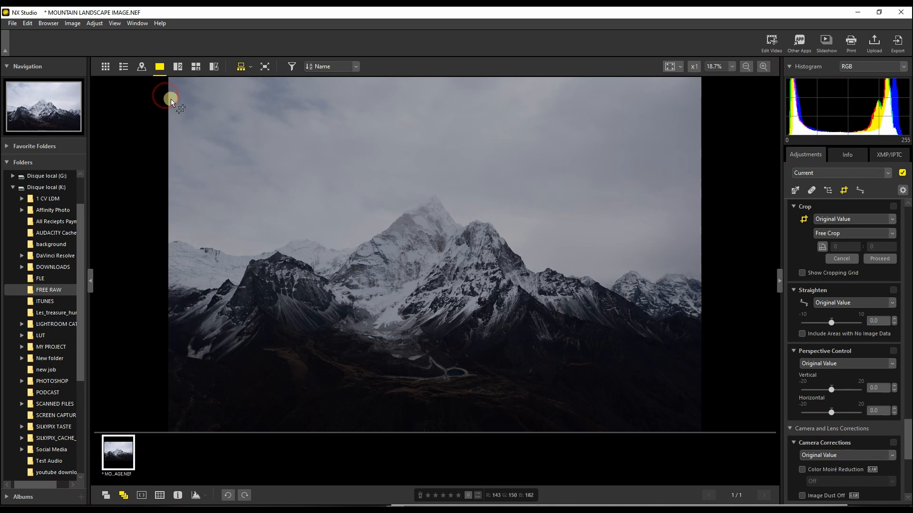
left_click_drag(190, 115, 721, 442)
left_click_drag(190, 270, 165, 275)
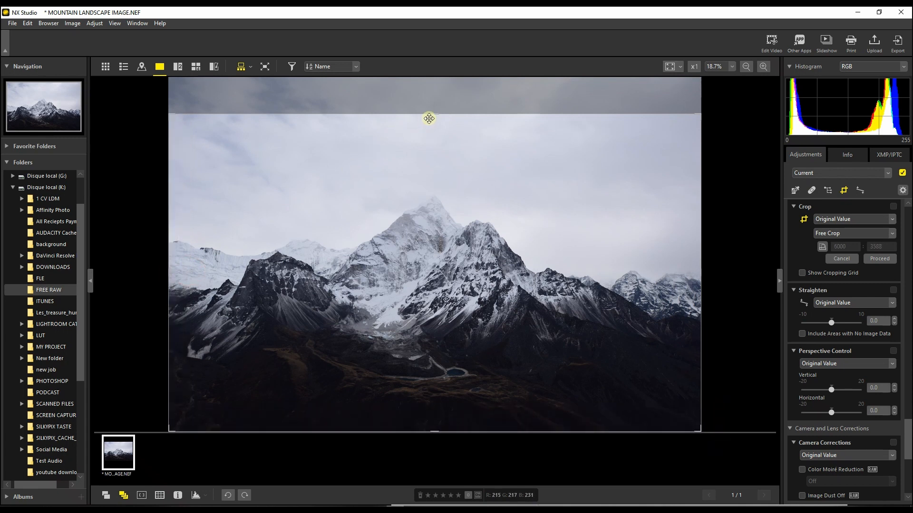
left_click_drag(432, 113, 438, 165)
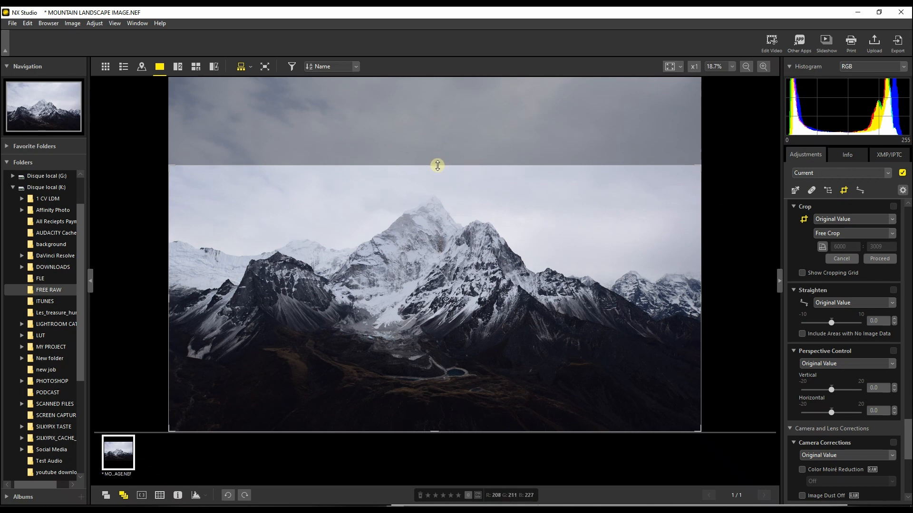
left_click_drag(438, 165, 437, 150)
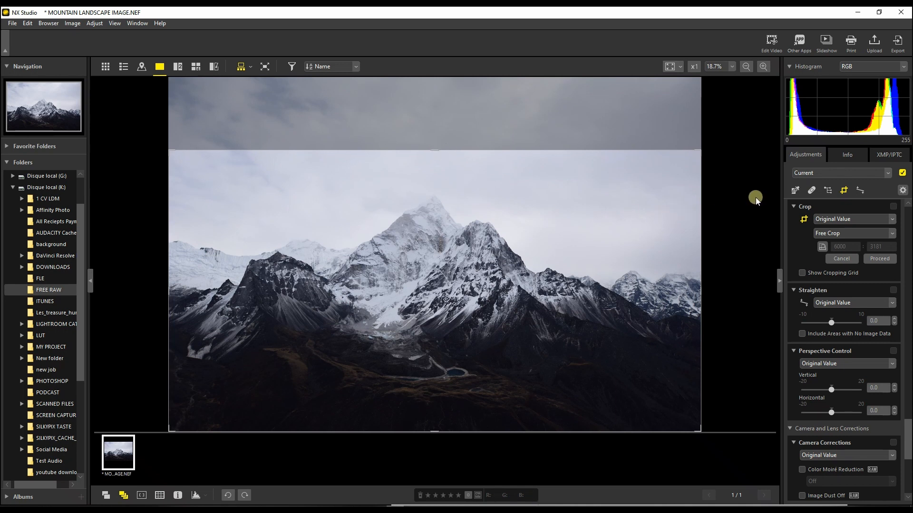
left_click(841, 191)
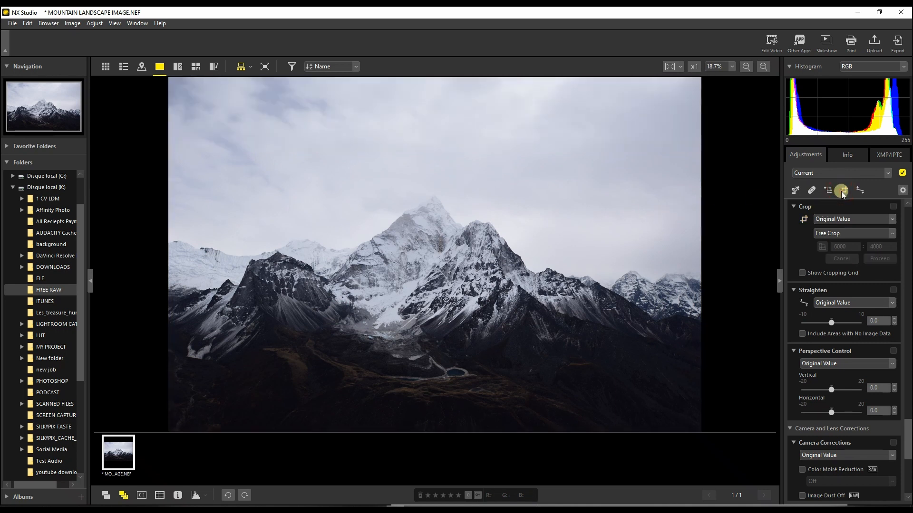
- Crop off the upper strip of sky with a free crop of about 8000 × 3293 pixels, keeping the full width
left_click(528, 190)
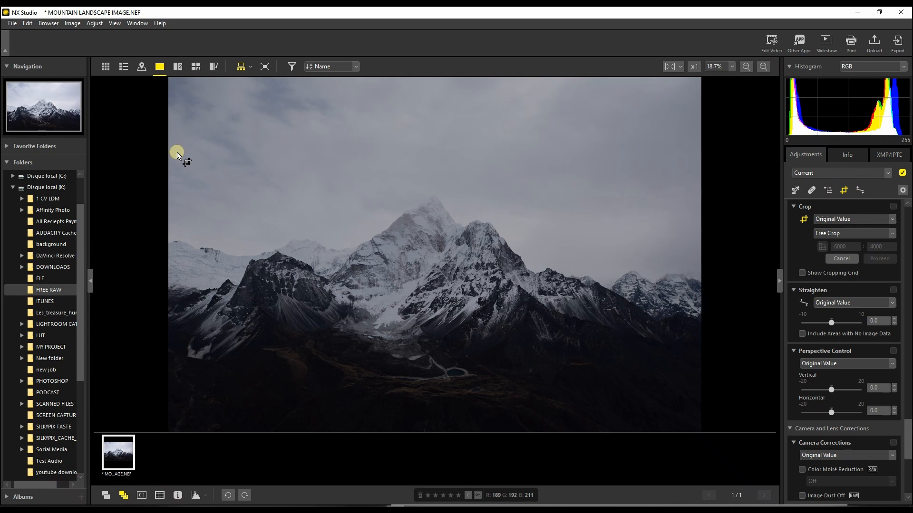
left_click_drag(170, 140, 702, 432)
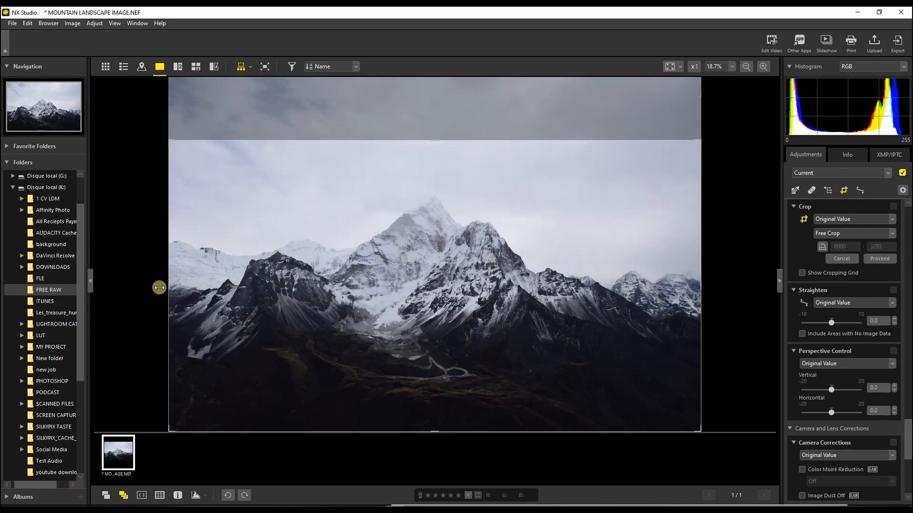
left_click(879, 259)
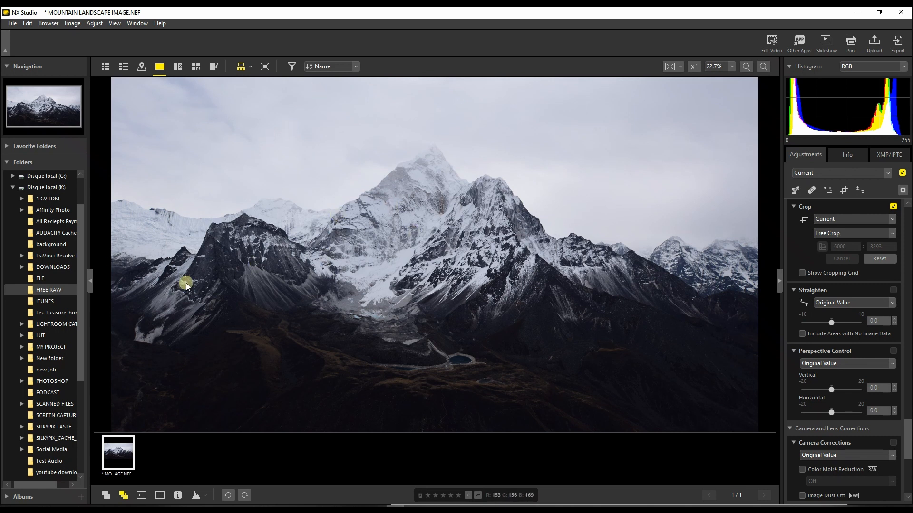
- Set the white balance to Auto1 and warm the color temperature to 5860
left_click(794, 192)
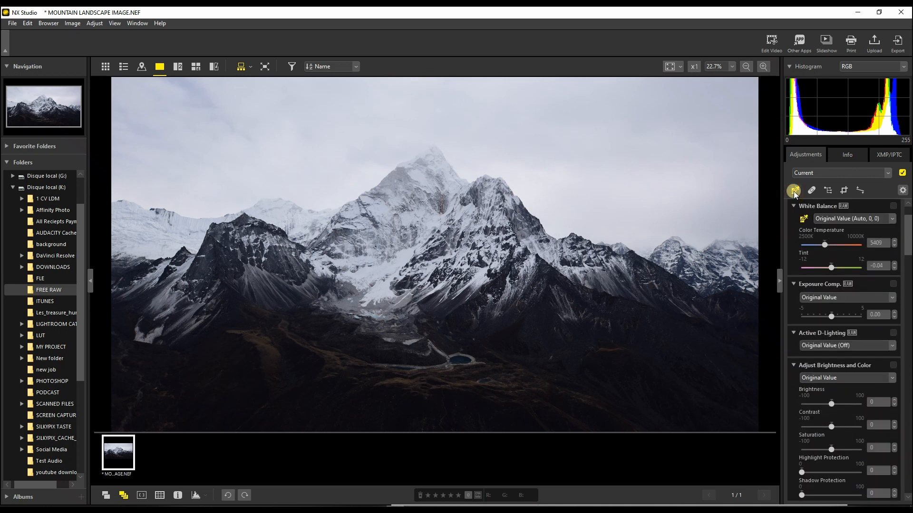
scroll(824, 248, "up", 2)
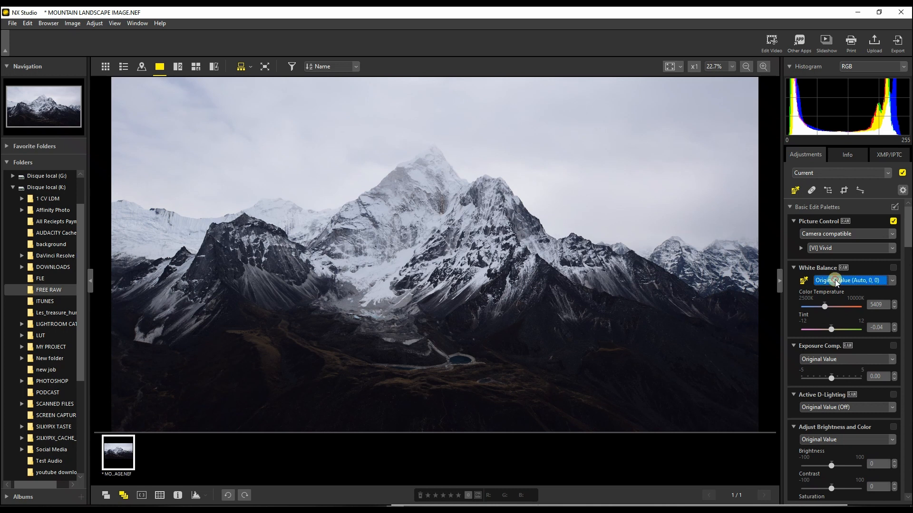
left_click(832, 280)
left_click(829, 244)
left_click(826, 308)
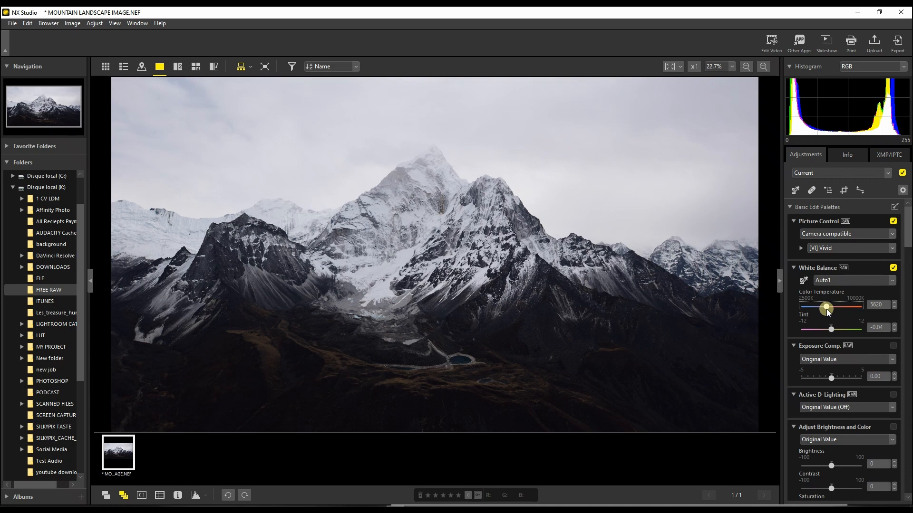
left_click_drag(827, 312, 828, 312)
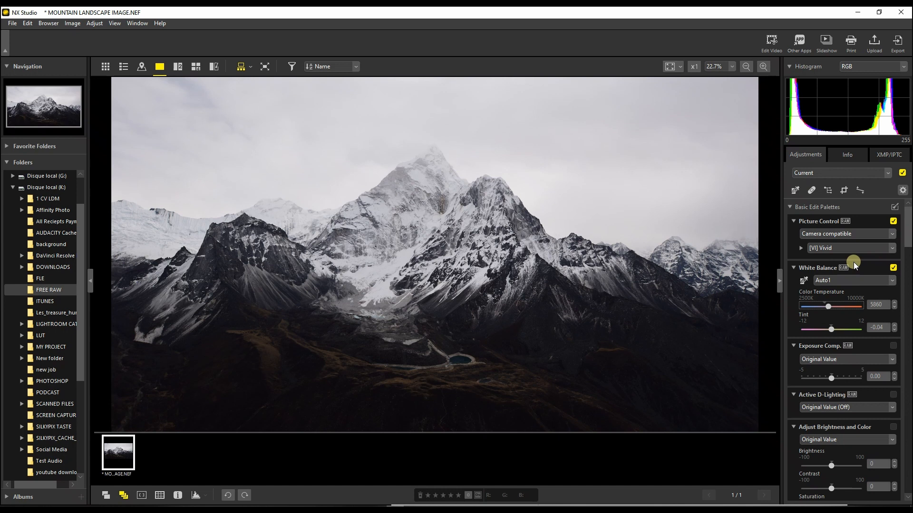
- Set the Vivid picture control's sharpening to 1.75, checking the rock detail at 100%, and its brightness to 0.50
left_click(802, 248)
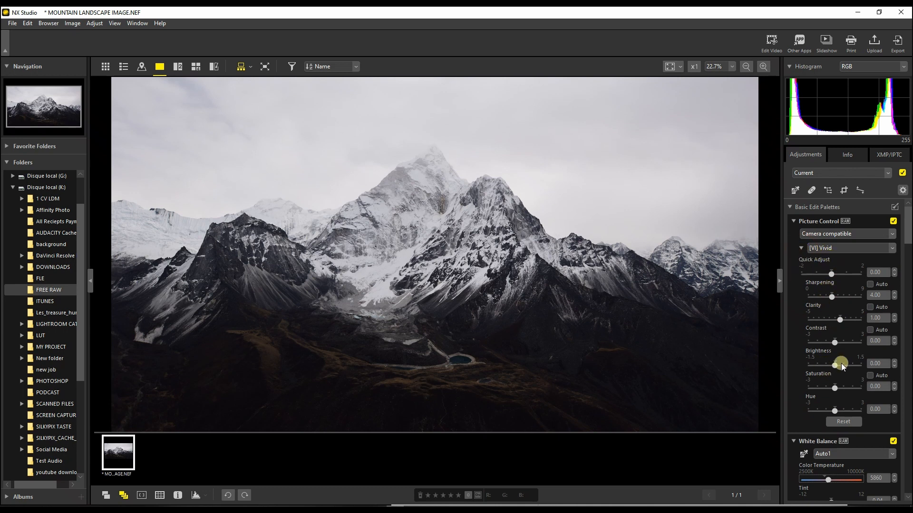
left_click_drag(834, 298, 820, 297)
left_click(601, 305)
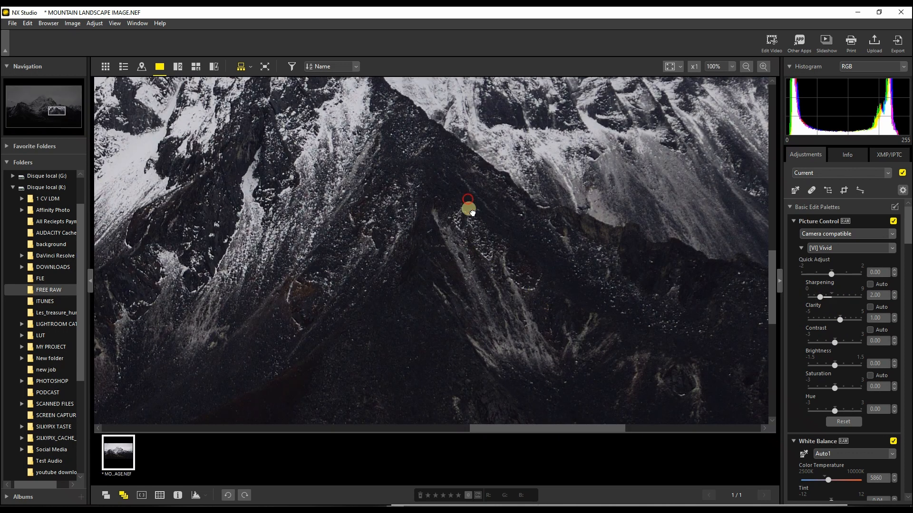
left_click(472, 212)
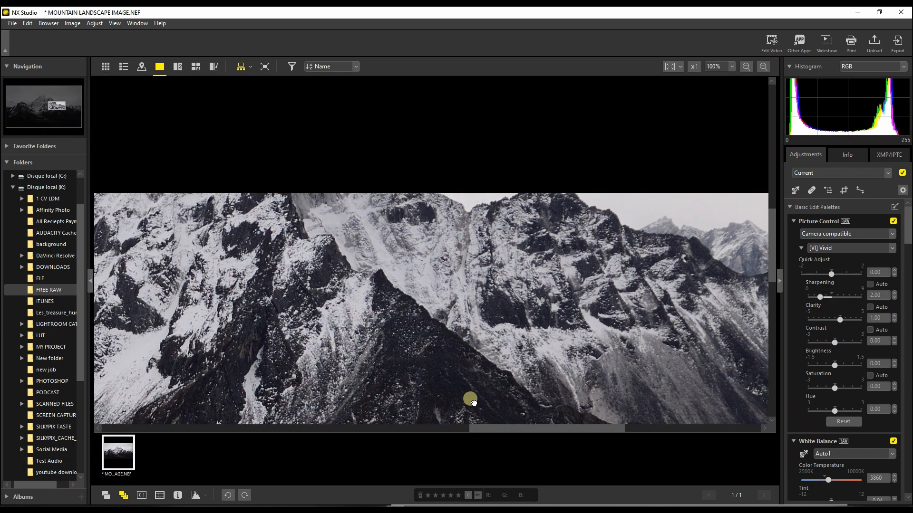
left_click(469, 401)
mouse_move(817, 300)
left_mouse_down()
mouse_move(831, 304)
mouse_move(819, 304)
left_mouse_up()
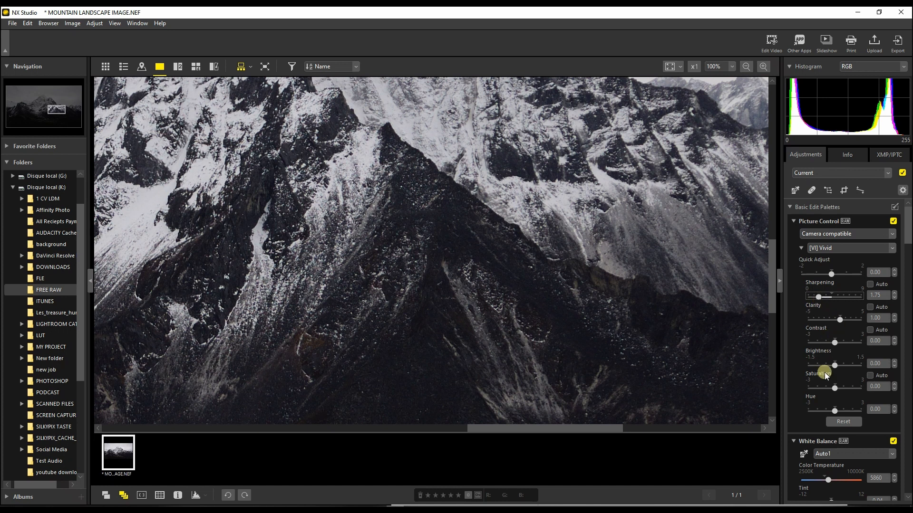
left_click(595, 316)
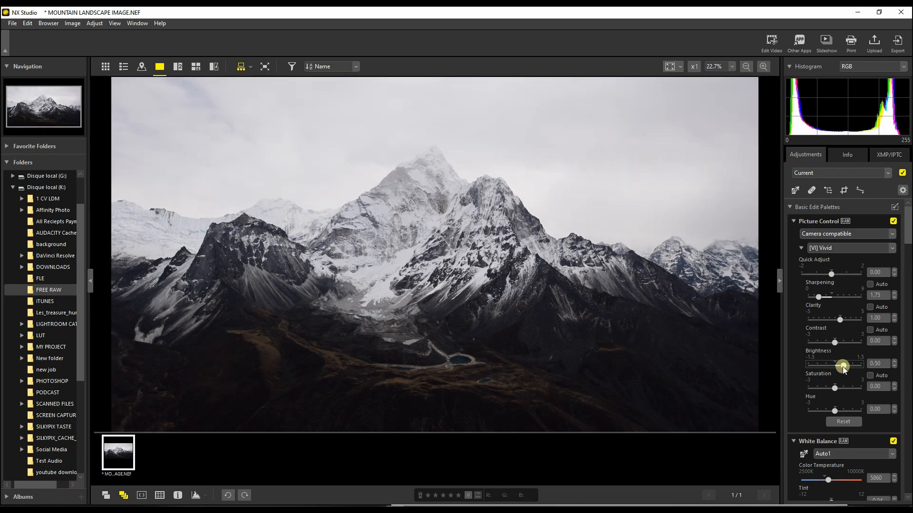
left_click(801, 248)
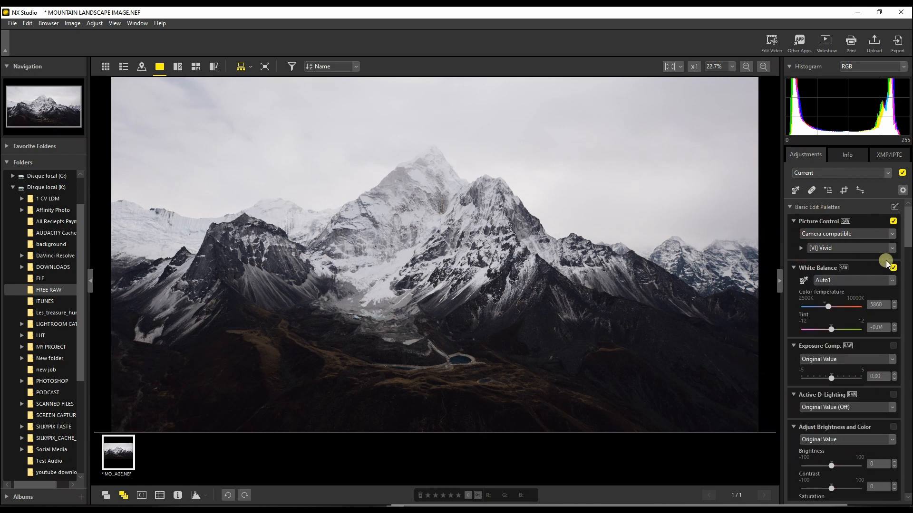
- Collapse the White Balance palette and set Active D-Lighting to Normal, trying Low first
left_click(793, 269)
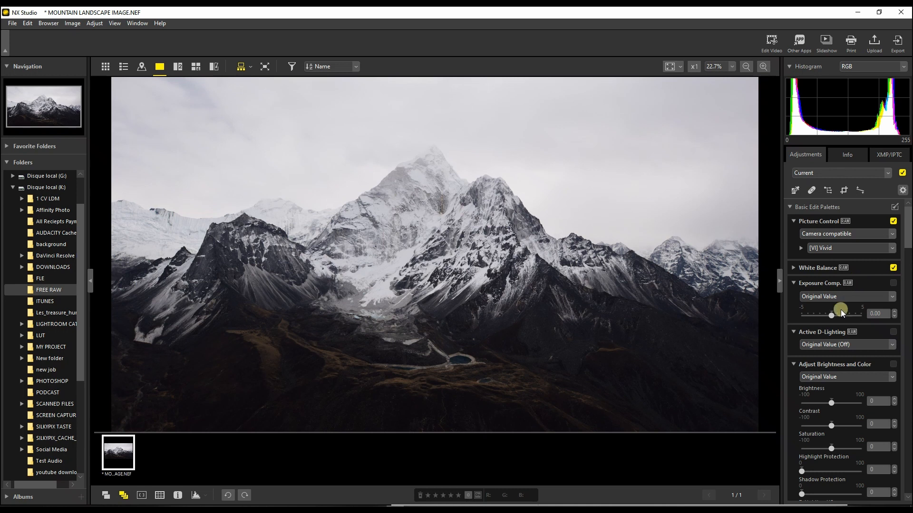
left_click(811, 347)
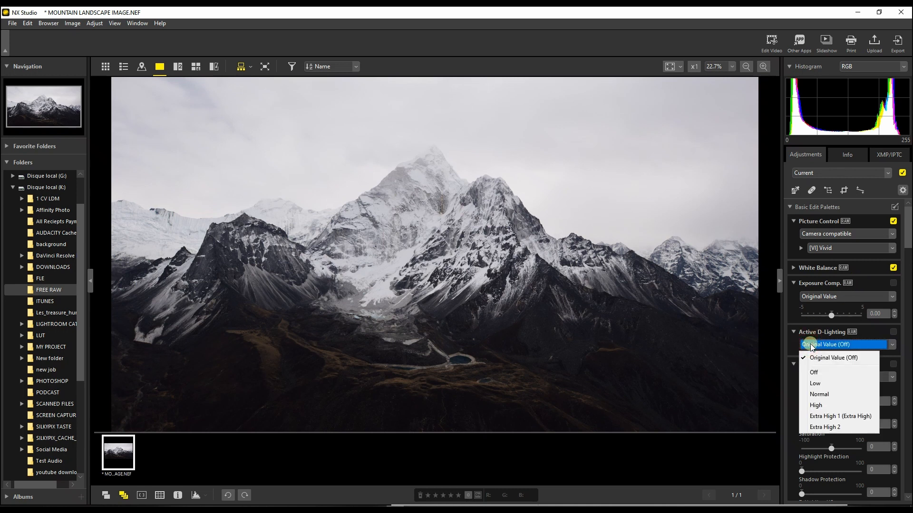
left_click(825, 386)
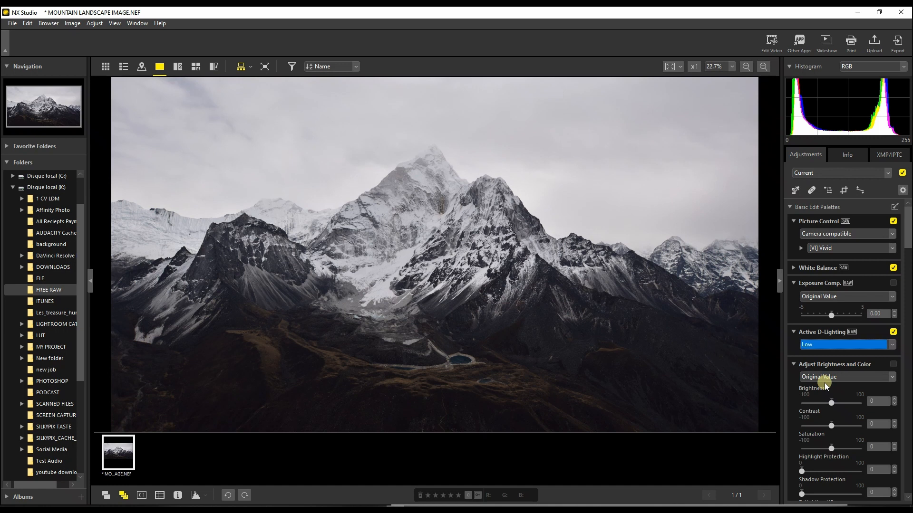
left_click(818, 346)
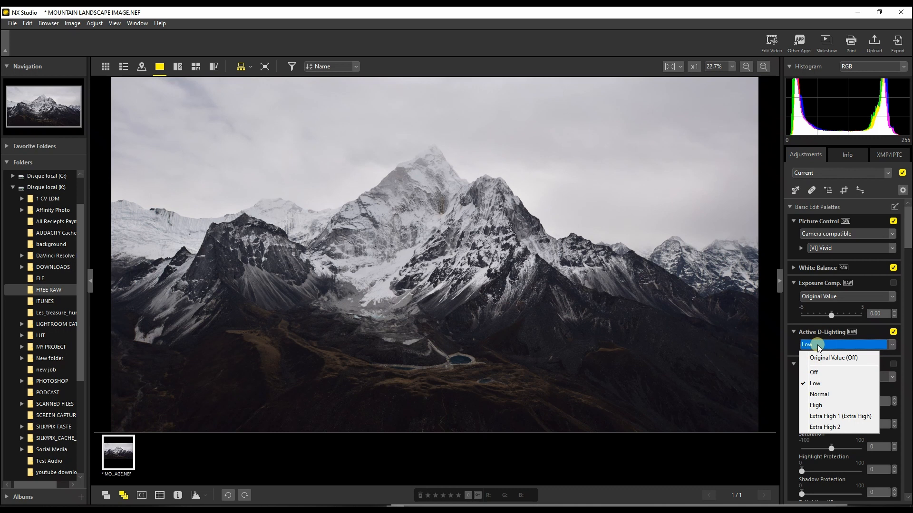
left_click(825, 396)
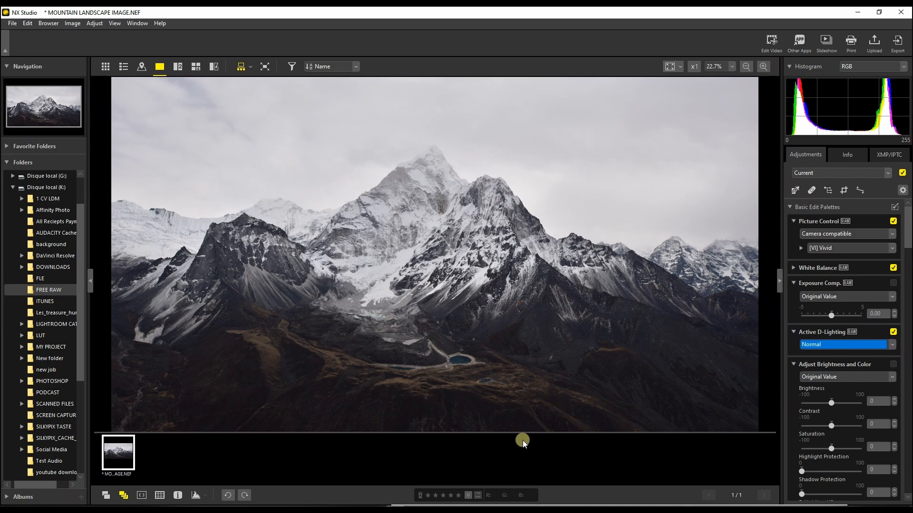
- Try Active D-Lighting at Extra High 2 and High, and return it to Normal
left_click(814, 344)
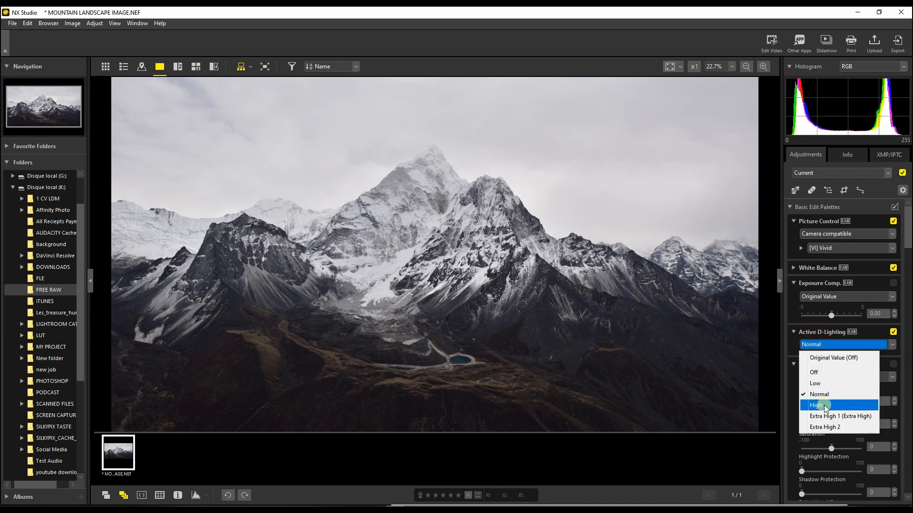
left_click(825, 427)
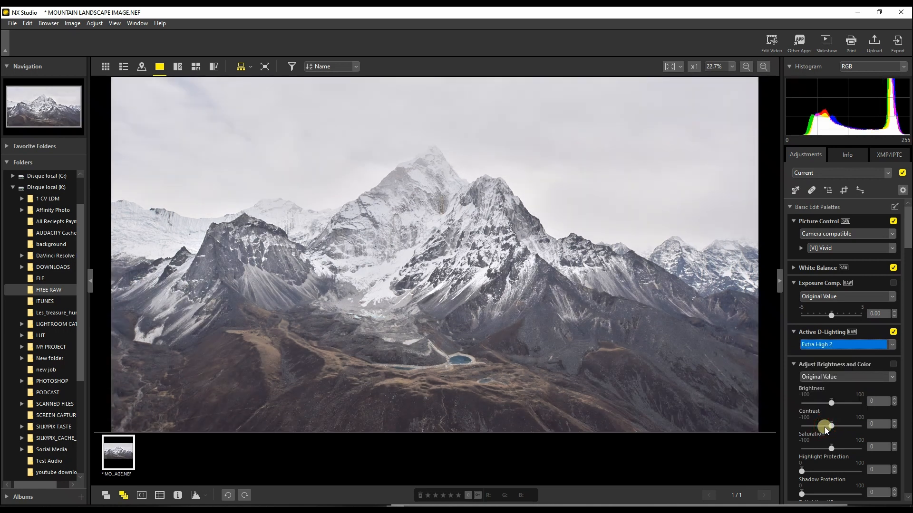
left_click(811, 346)
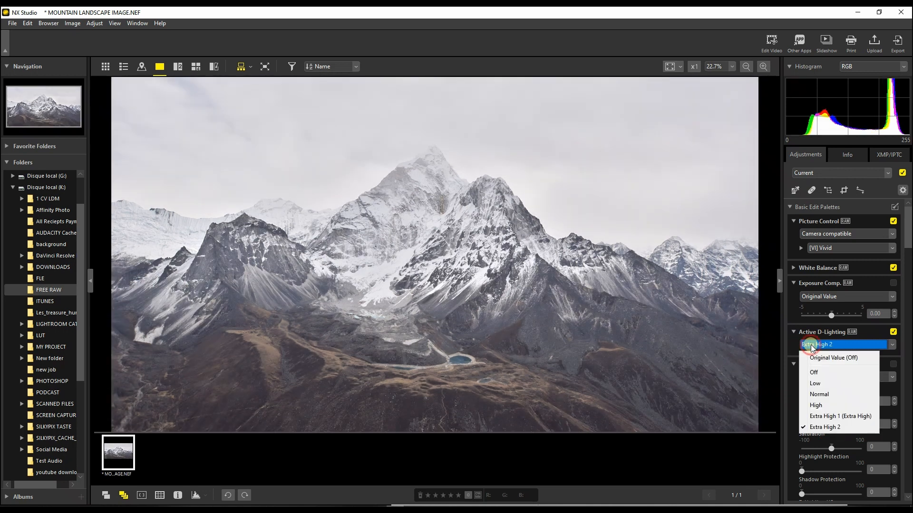
left_click(816, 404)
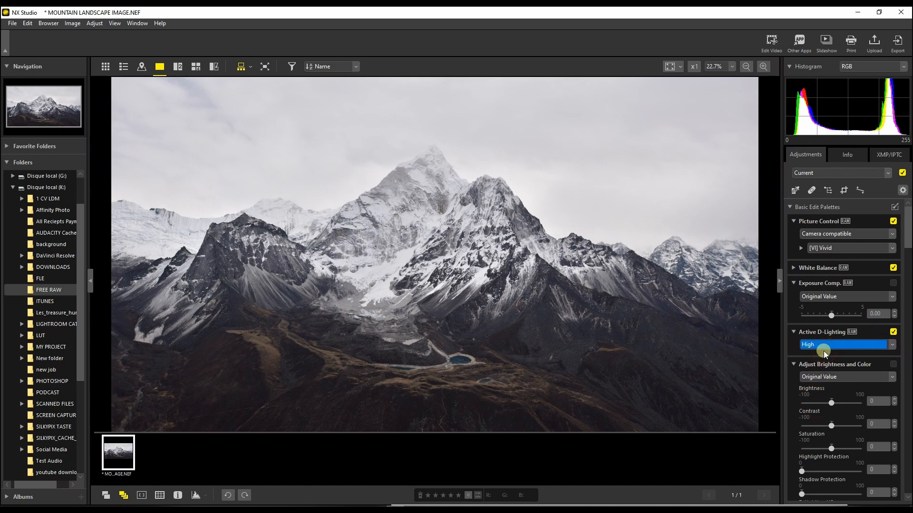
left_click(823, 345)
left_click(824, 395)
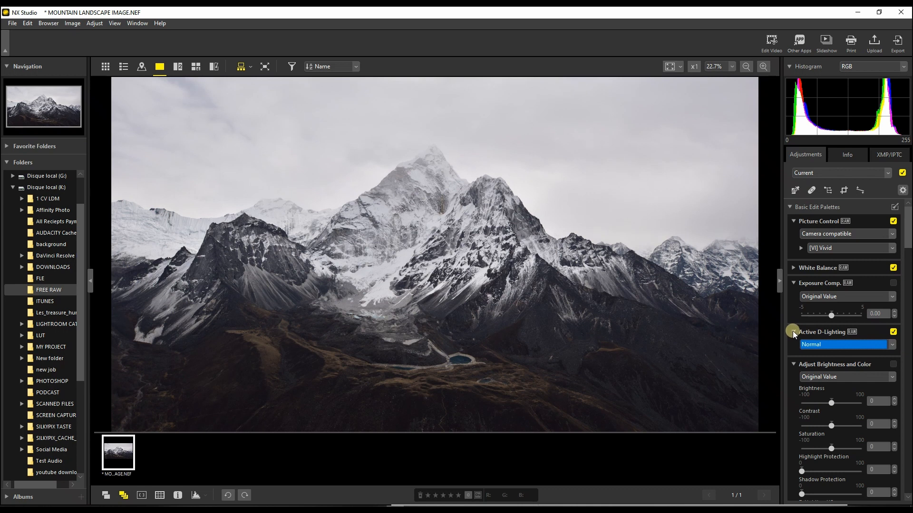
- Collapse the Active D-Lighting and Exposure Comp. palettes and set Highlight Protection to 82 under Adjust Brightness and Color
left_click(793, 331)
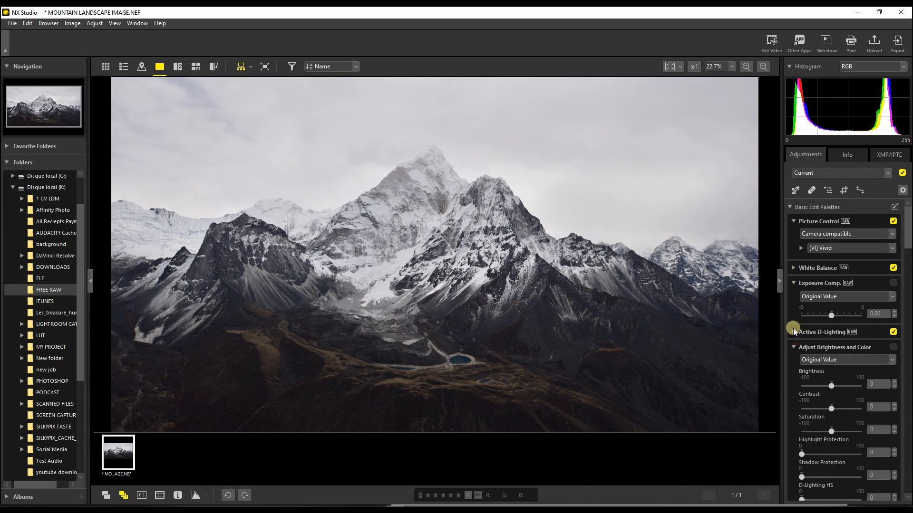
left_click(792, 284)
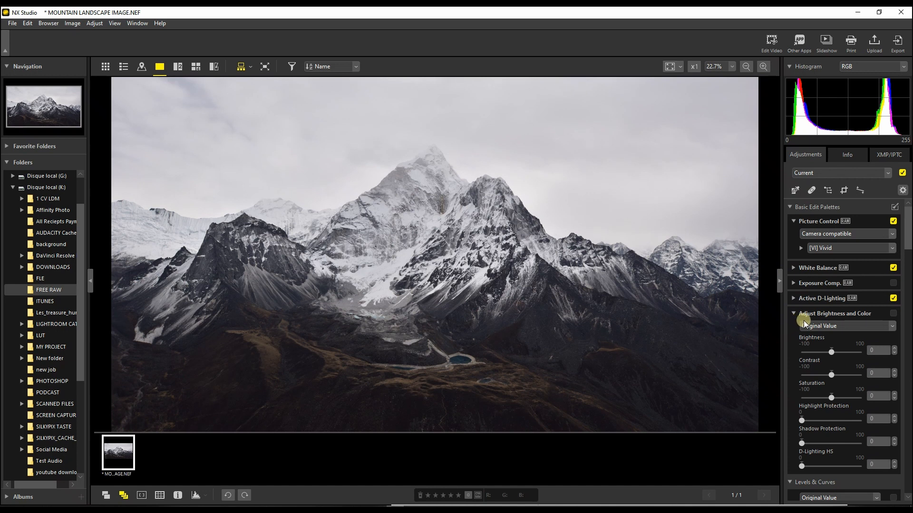
left_click(873, 326)
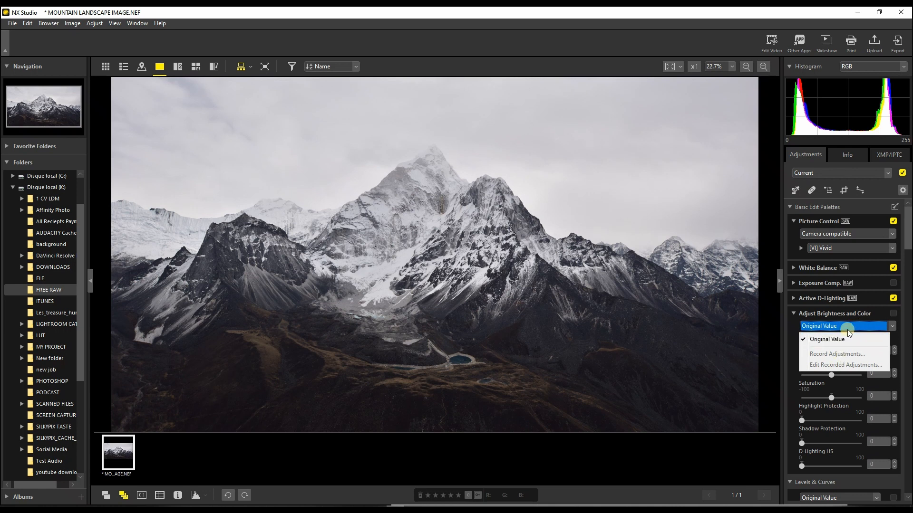
left_click(793, 331)
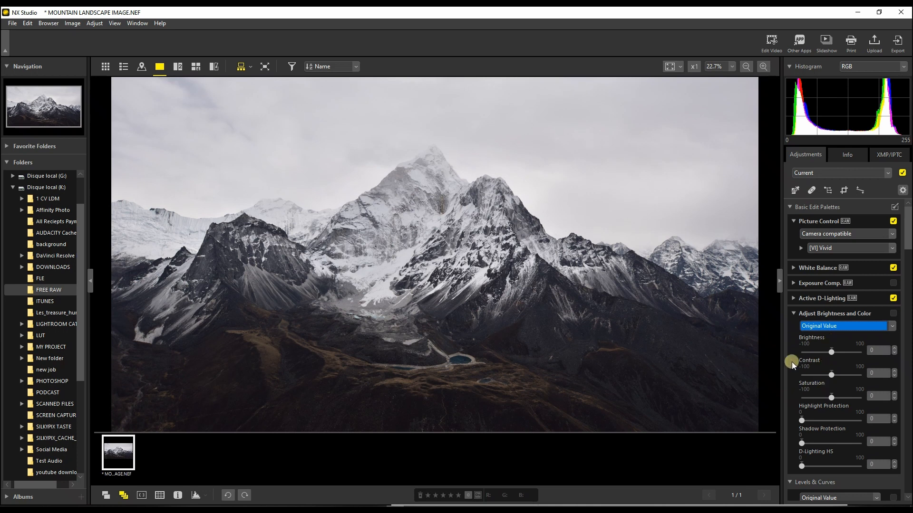
scroll(791, 347, "down", 3)
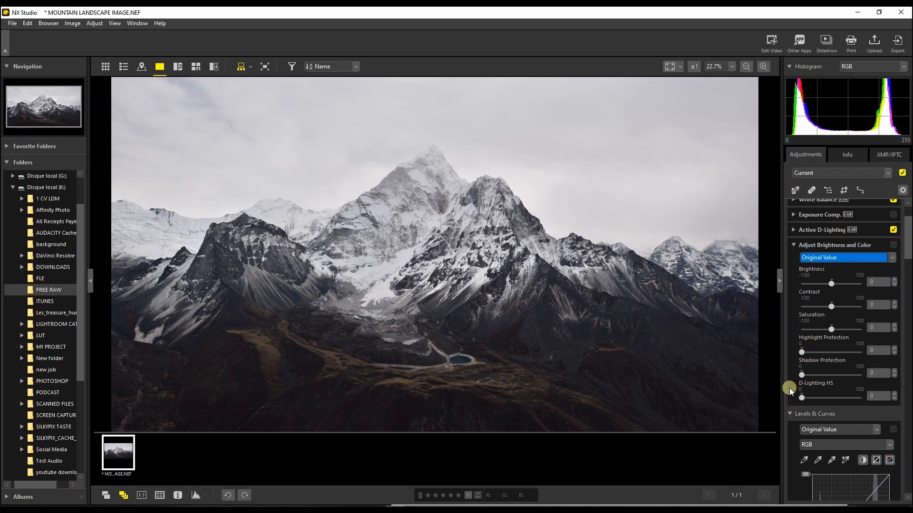
scroll(788, 380, "down", 1)
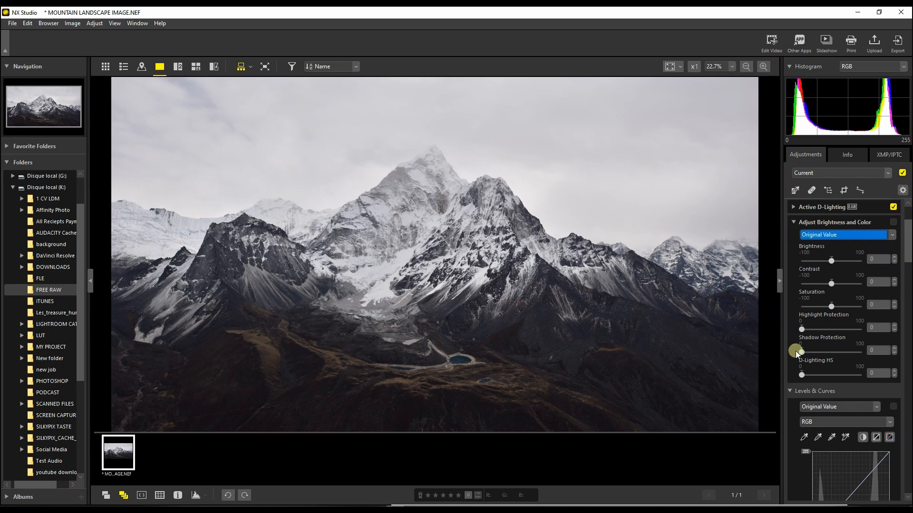
left_click_drag(809, 330, 851, 335)
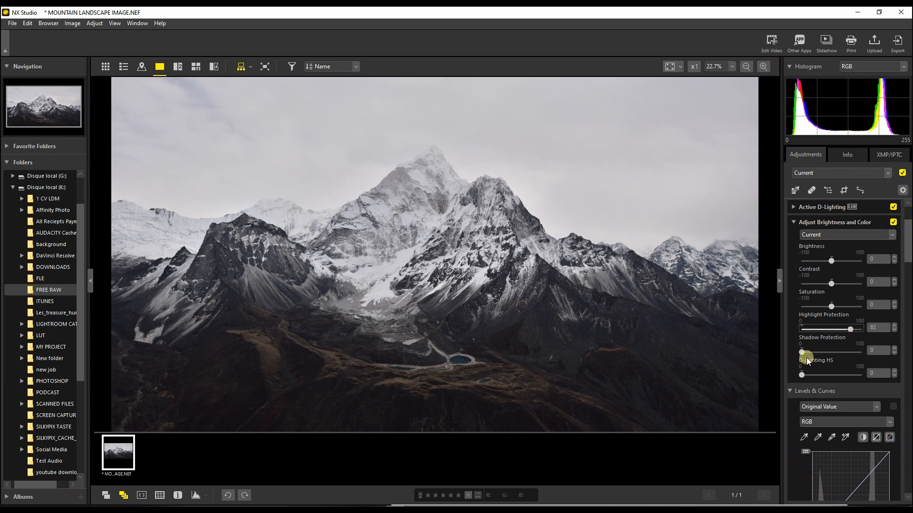
- Try Shadow Protection at 23, inspecting the dark slopes beside the lake at 50% before fitting the photo to the view
left_click_drag(809, 355, 816, 355)
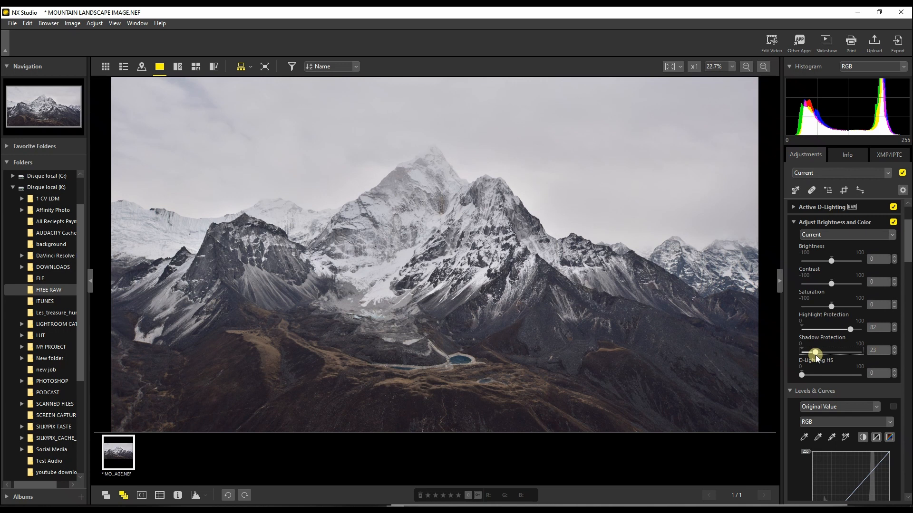
left_click(648, 332)
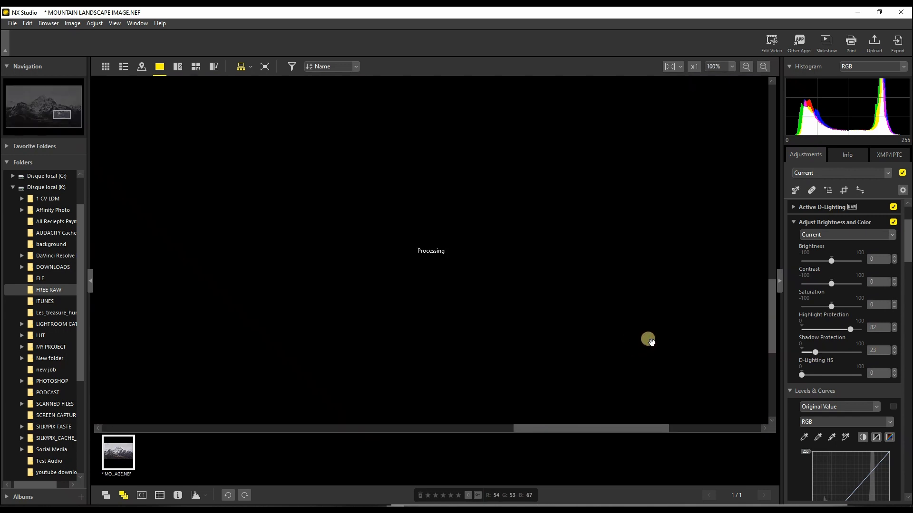
left_click(632, 309)
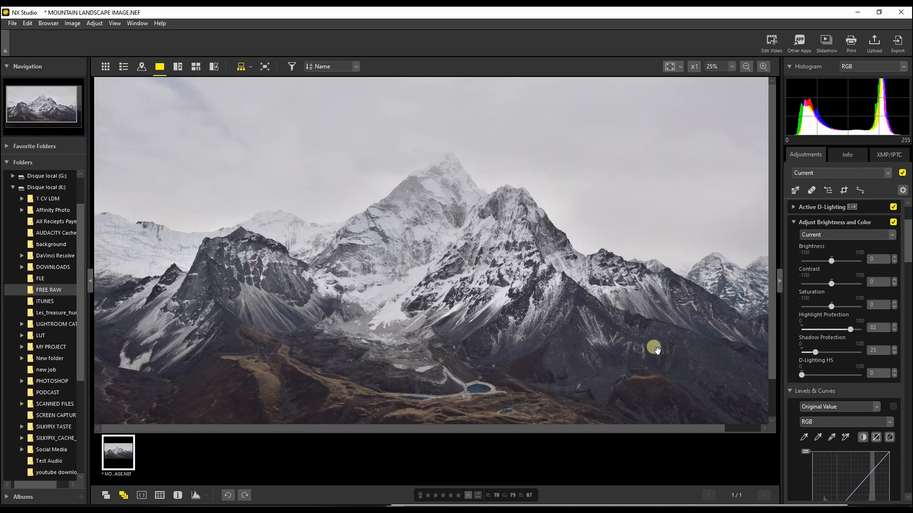
left_click(656, 350)
left_click_drag(671, 363, 578, 301)
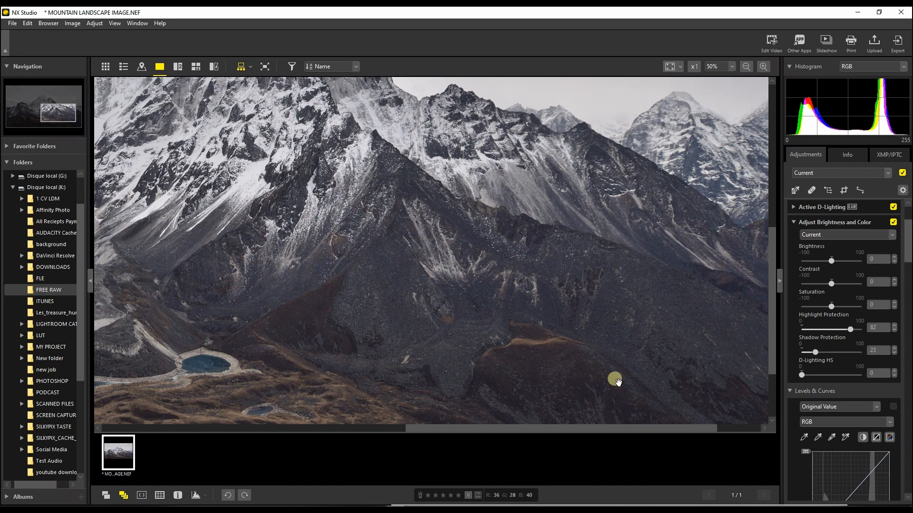
left_click_drag(554, 332, 459, 314)
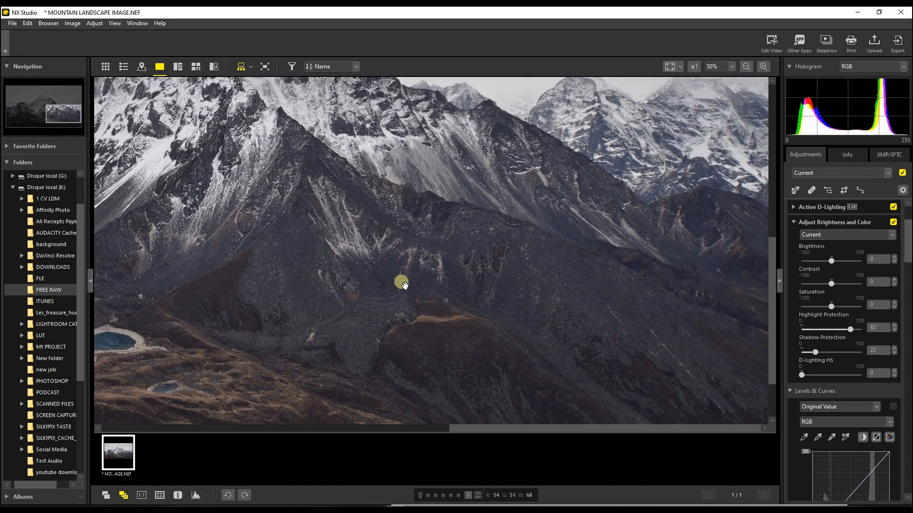
left_click(159, 66)
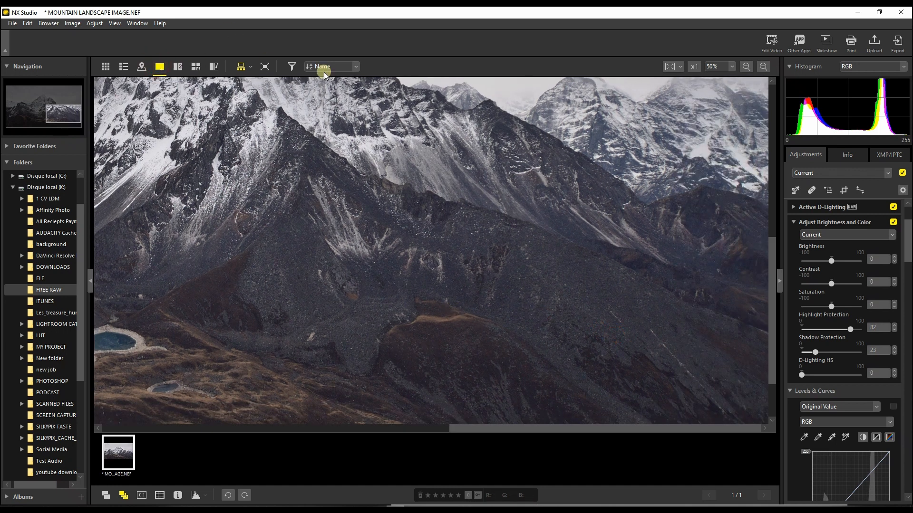
left_click(670, 66)
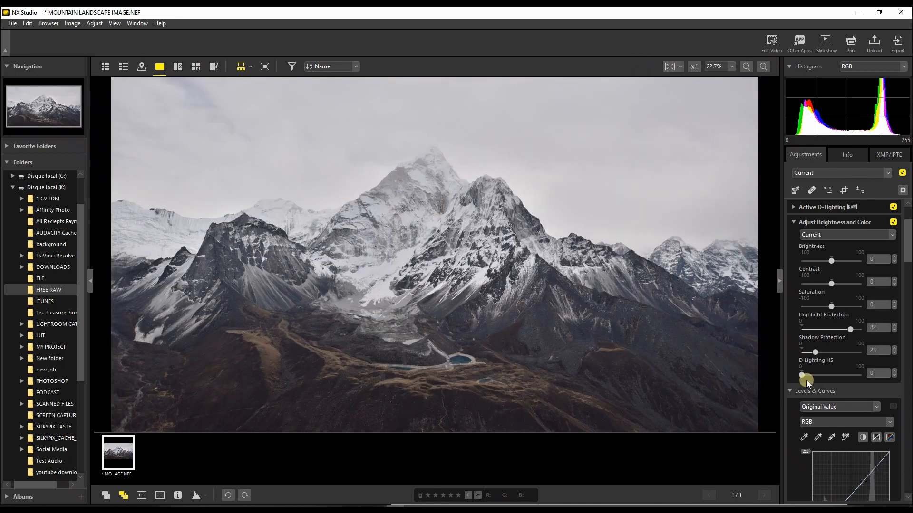
- Set Shadow Protection to 8 and collapse the Adjust Brightness and Color palette
left_click_drag(810, 356, 806, 352)
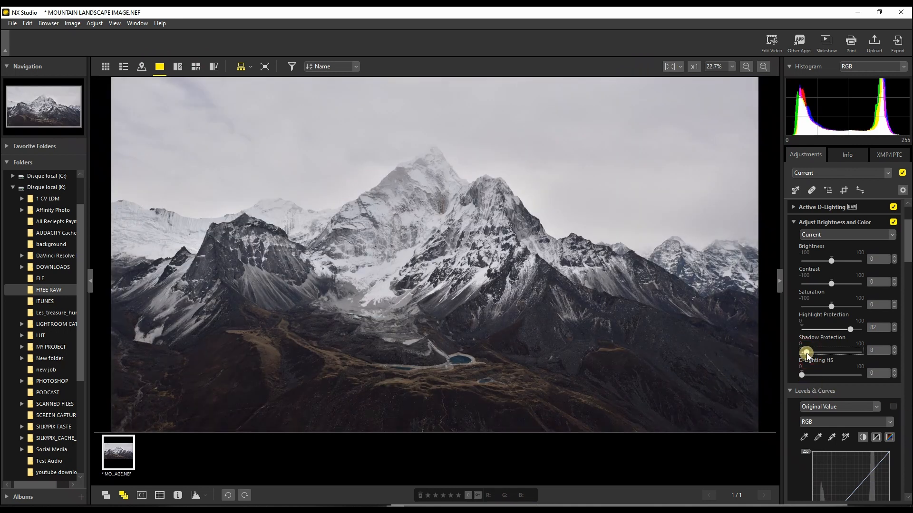
left_click(793, 223)
scroll(844, 248, "up", 3)
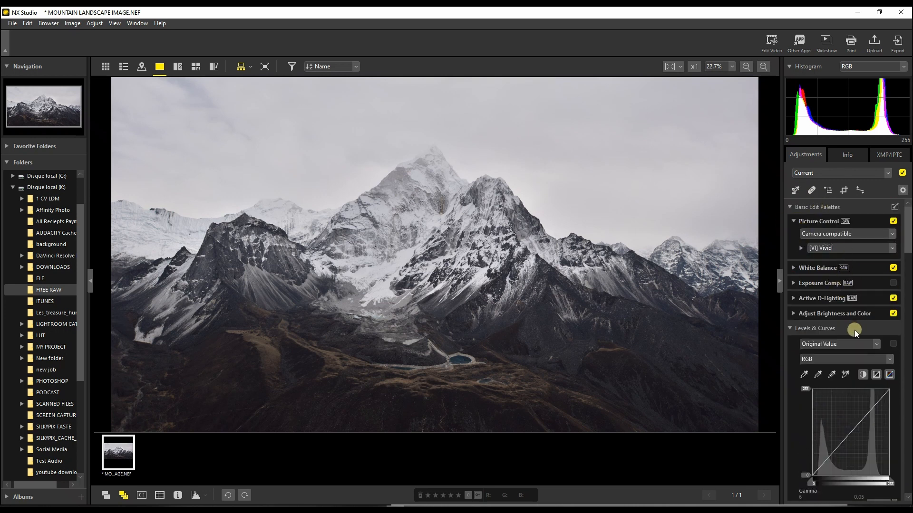
- Hide the folder pane and set the Levels & Curves black point by sampling the dark foreground slope
left_click(90, 285)
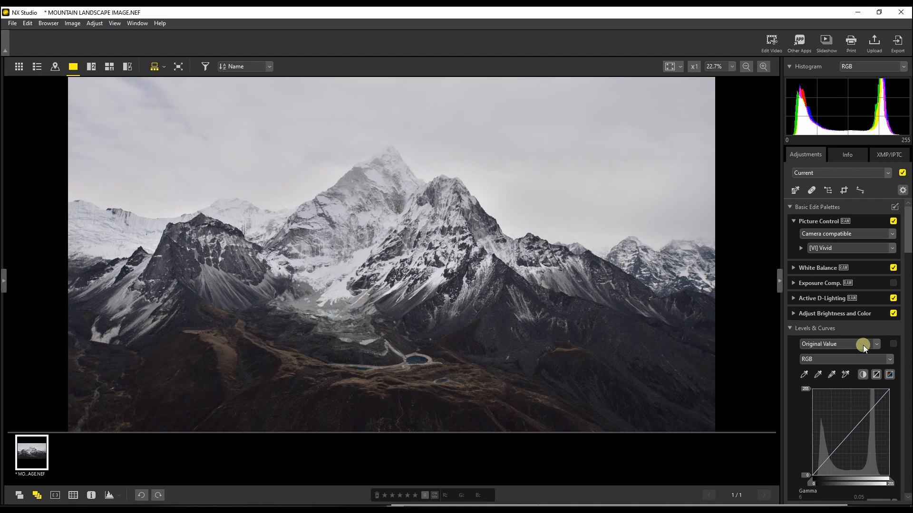
left_click_drag(909, 250, 909, 265)
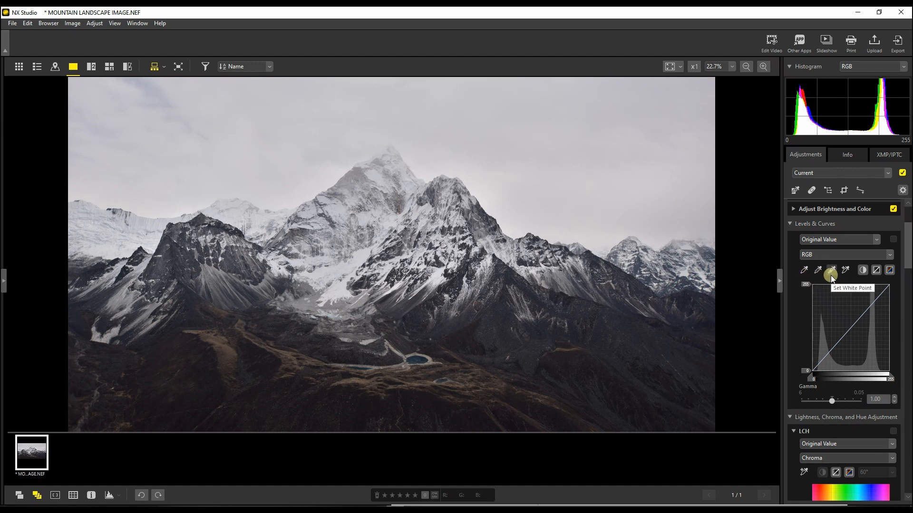
left_click(803, 271)
left_click(683, 390)
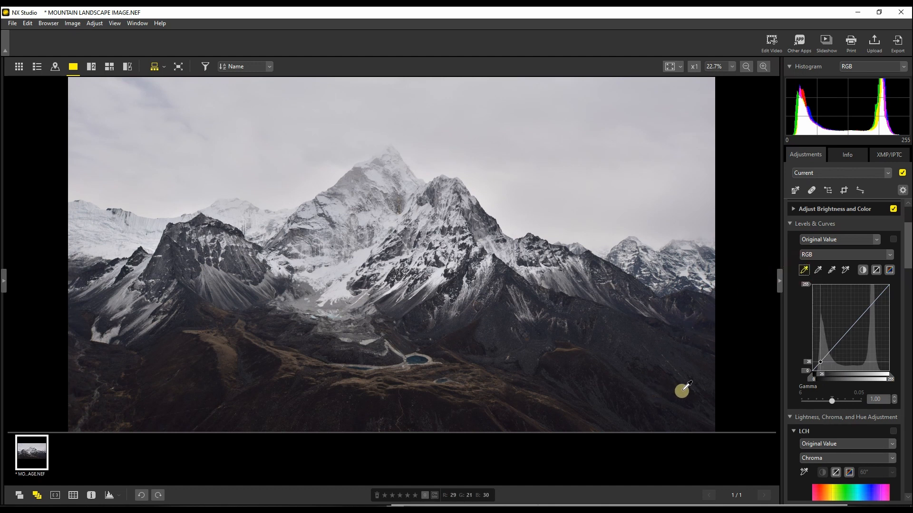
left_click(634, 409)
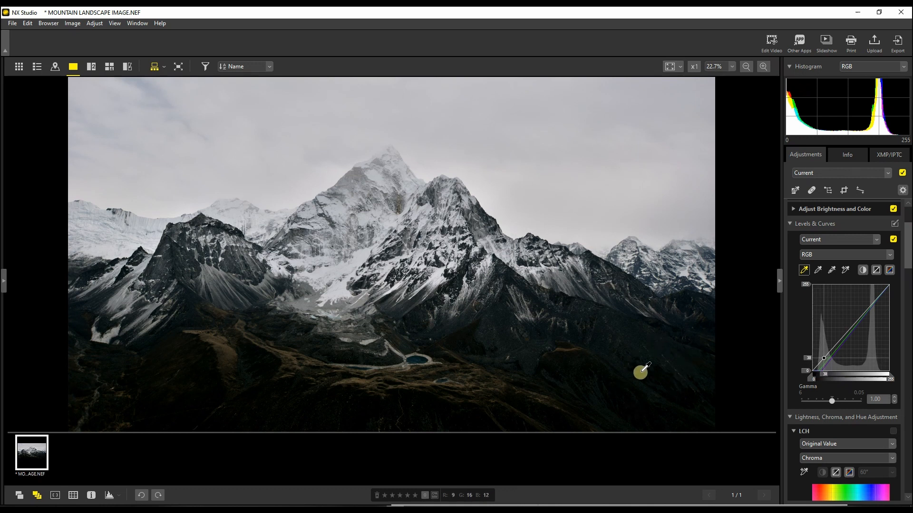
- Set the Levels & Curves white point by sampling a bright area of the photo
left_click(835, 276)
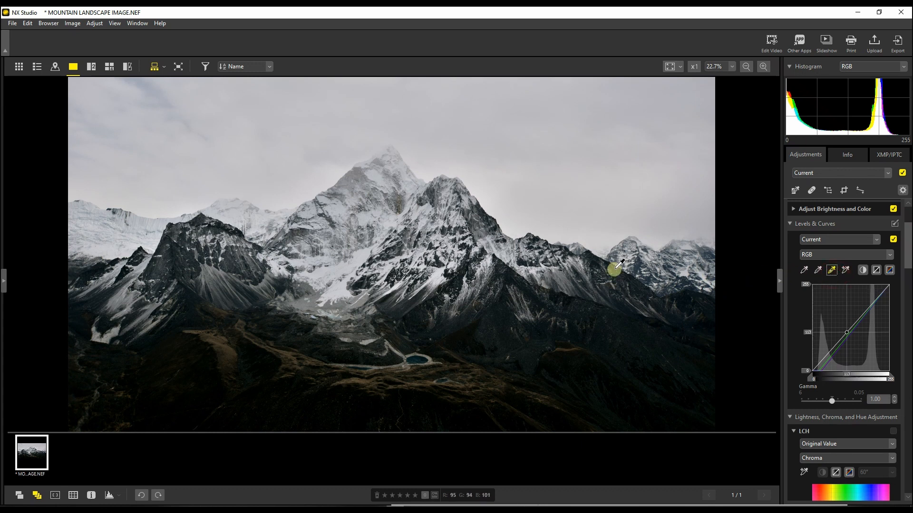
left_click_drag(363, 270, 589, 399)
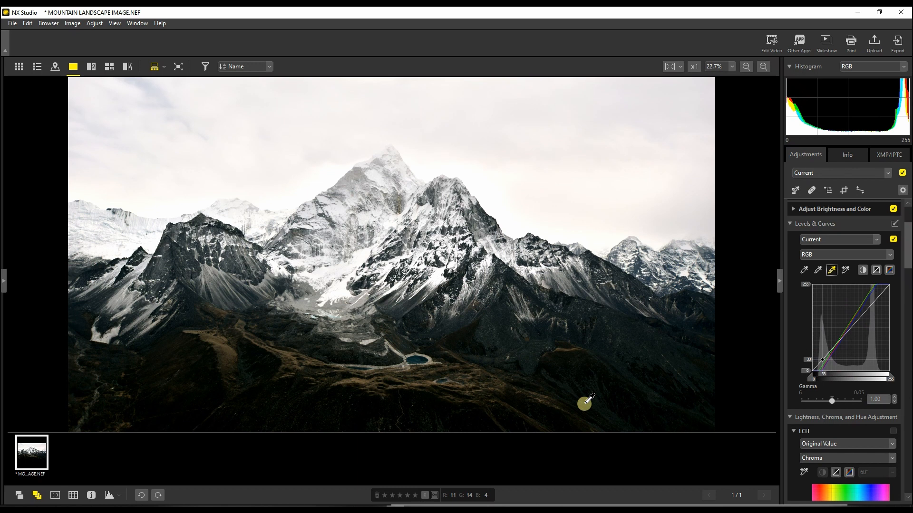
left_click_drag(589, 399, 590, 398)
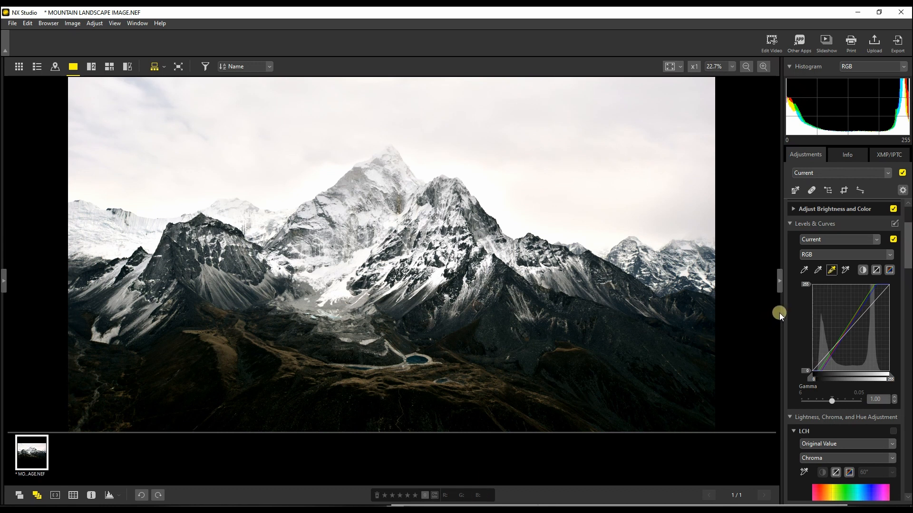
- Set the Levels & Curves gray point by sampling a mid-tone area of the mountainside, and check the whole photo
left_click(818, 269)
left_click_drag(246, 297, 400, 309)
scroll(401, 310, "down", 3)
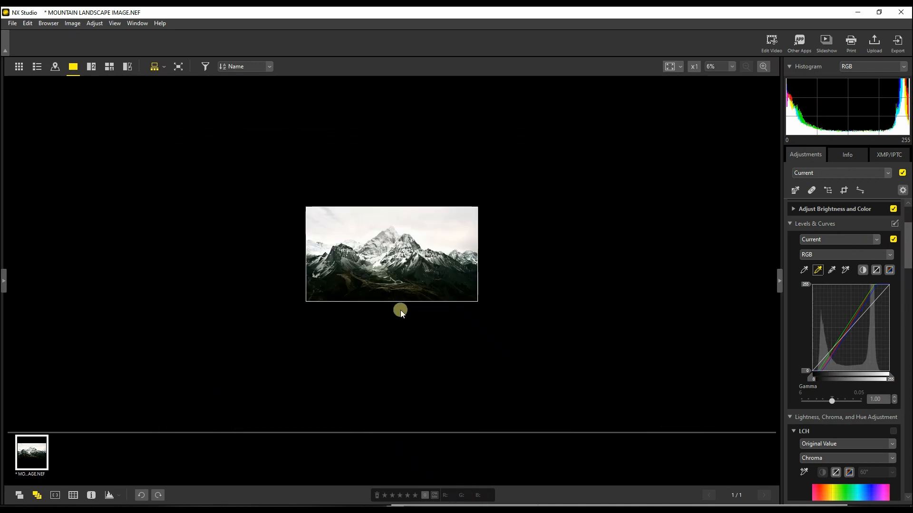
scroll(401, 310, "up", 2)
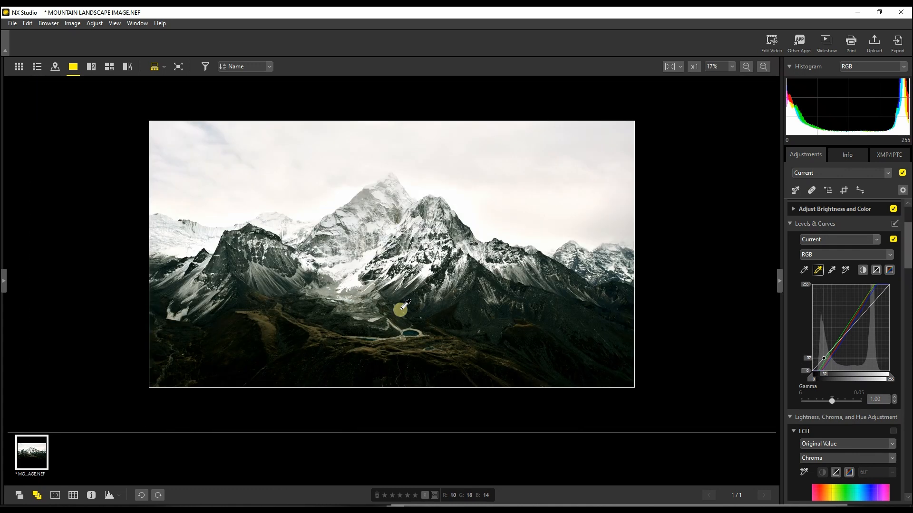
- Reset the Levels & Curves adjustment to Original Value and turn off gray point sampling
left_click_drag(400, 309, 726, 353)
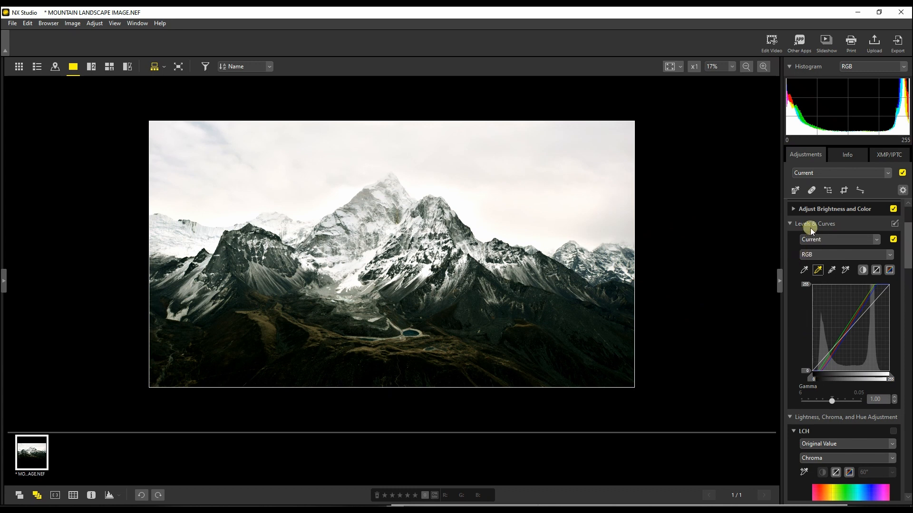
left_click(837, 239)
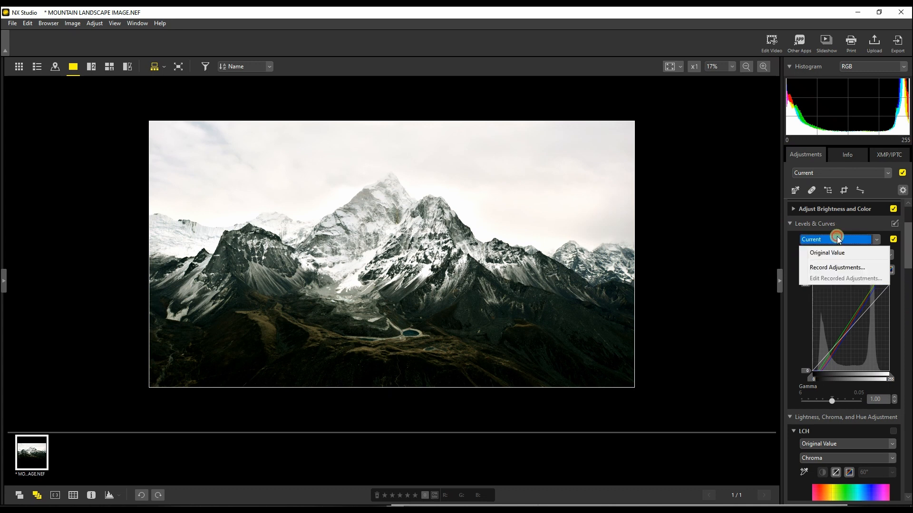
left_click(836, 250)
left_click(436, 316)
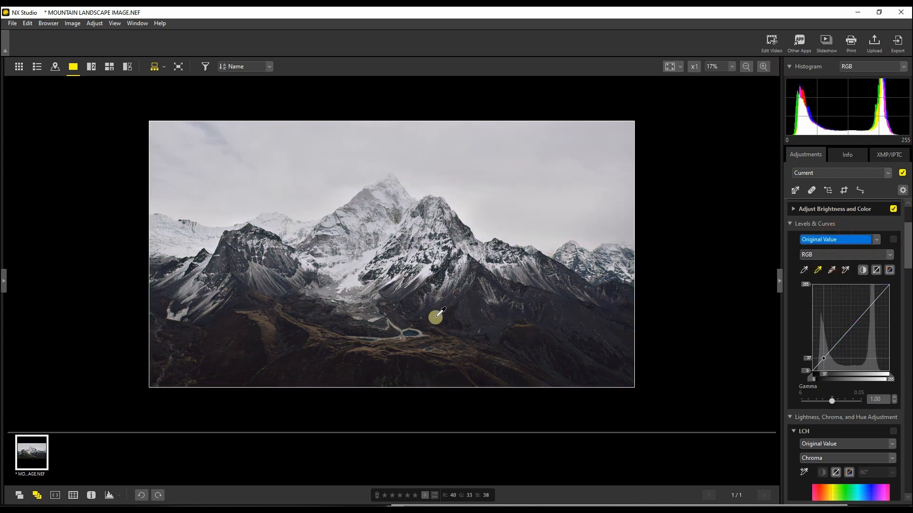
left_click(436, 316)
left_click(828, 274)
left_click(819, 270)
- Shape the RGB tone curve with shadow, midtone and highlight points, lifting the shadows and midtones slightly, and collapse Levels & Curves
left_click(860, 316)
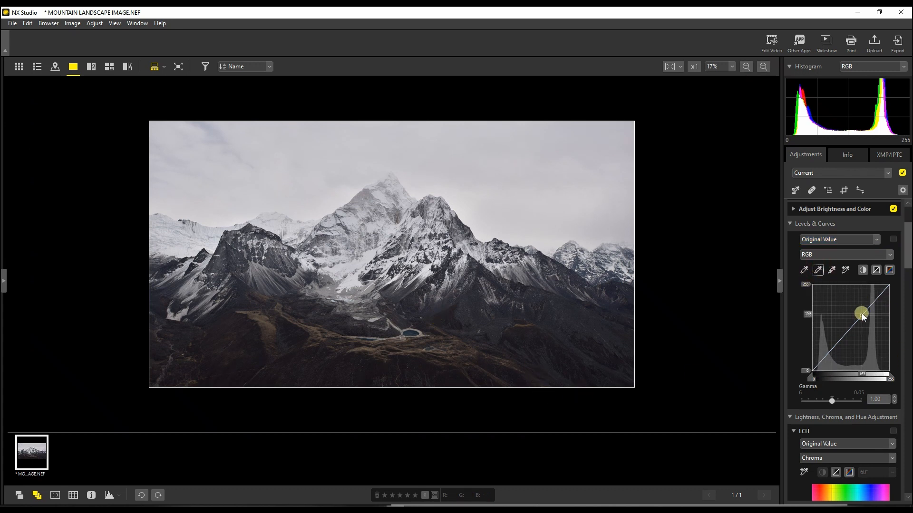
left_click_drag(862, 313, 846, 327)
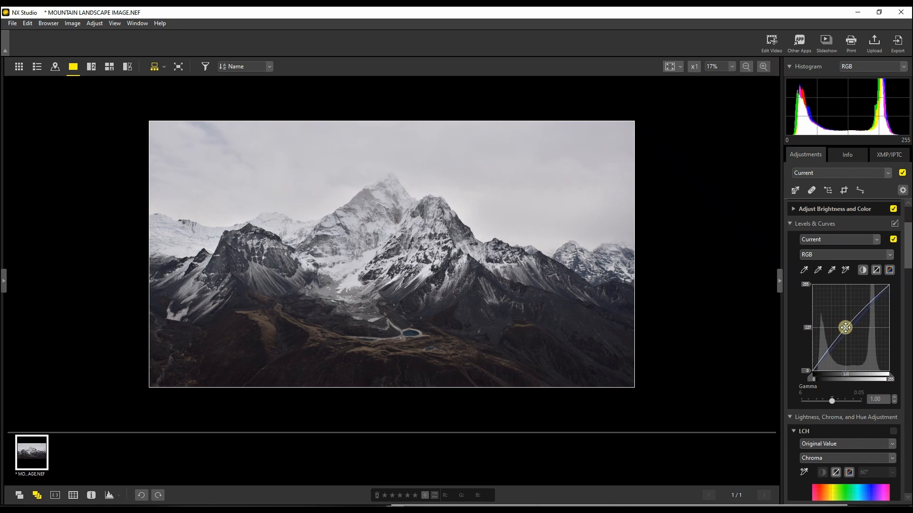
left_click_drag(825, 357, 826, 354)
left_click_drag(883, 304, 841, 333)
left_click(845, 327)
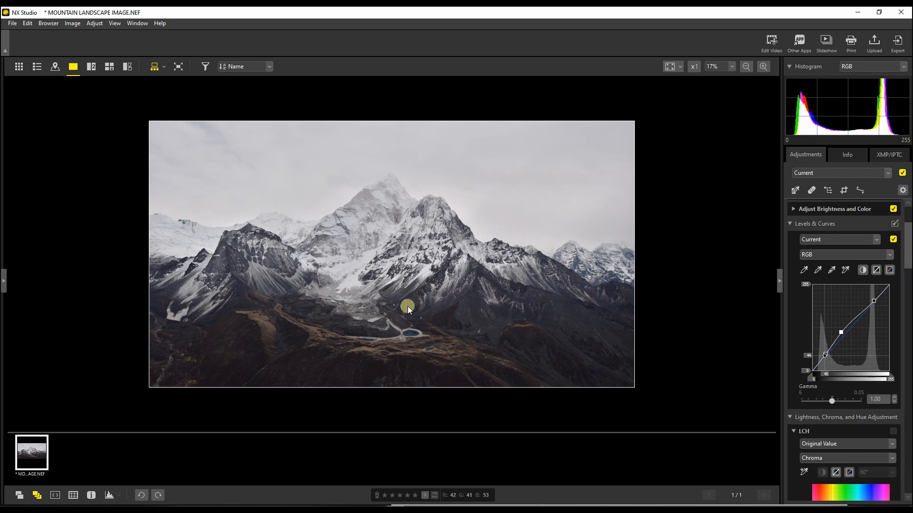
left_click(789, 223)
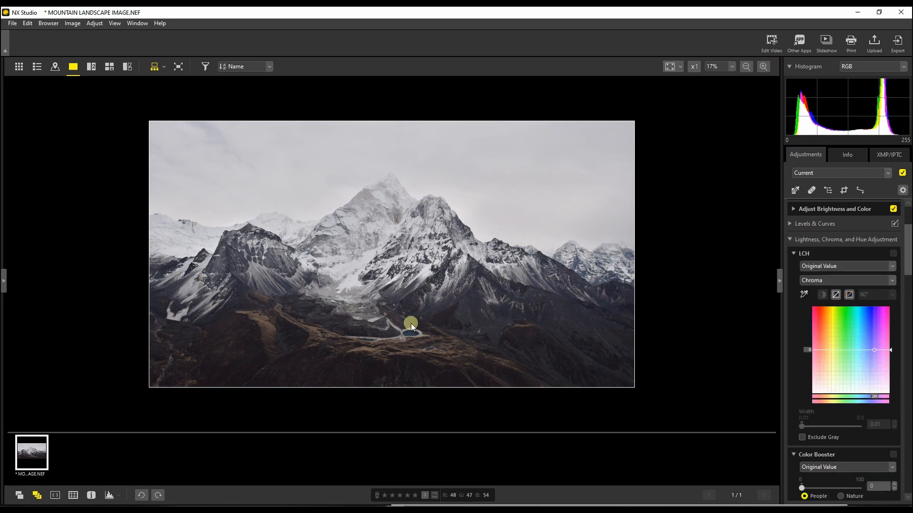
- In the LCH Chroma adjustment, sample the blue of the largest lake and strongly raise the chroma of that color
scroll(410, 323, "up", 1)
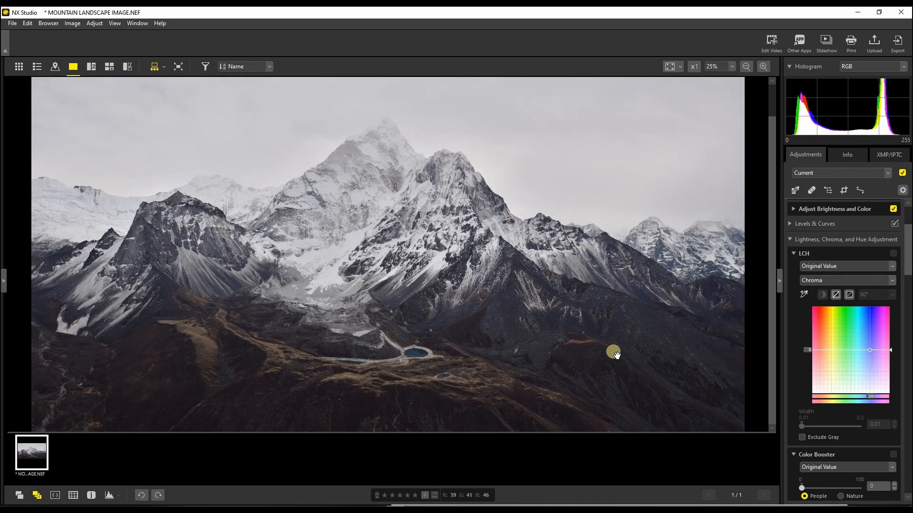
left_click(586, 355)
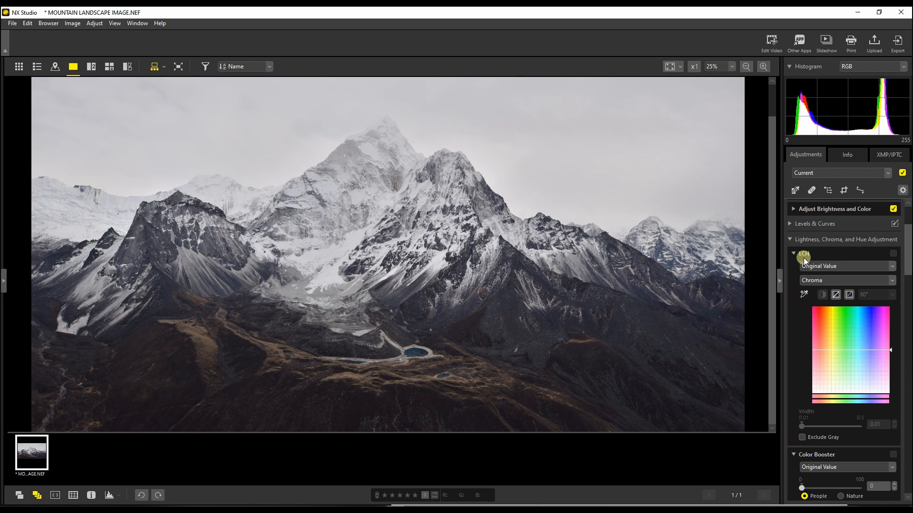
left_click(822, 280)
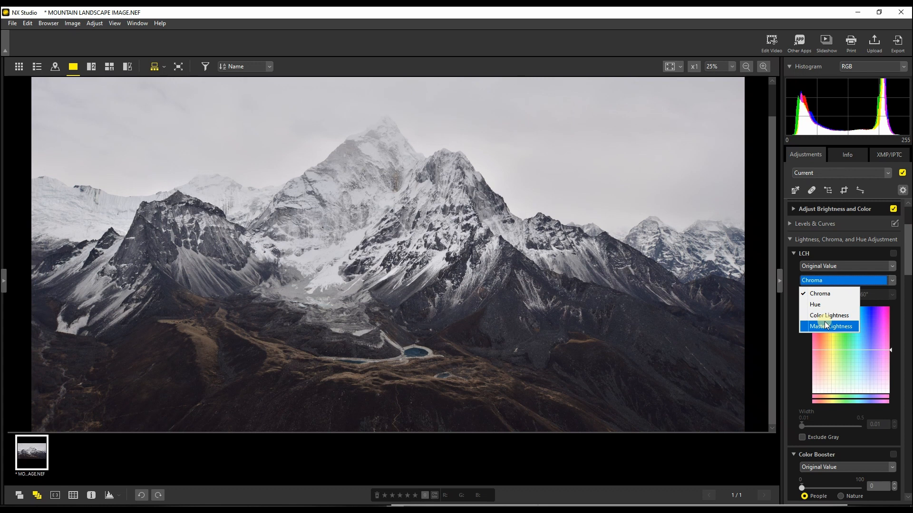
left_click(817, 295)
left_click(803, 295)
left_click(336, 369)
double_click(397, 366)
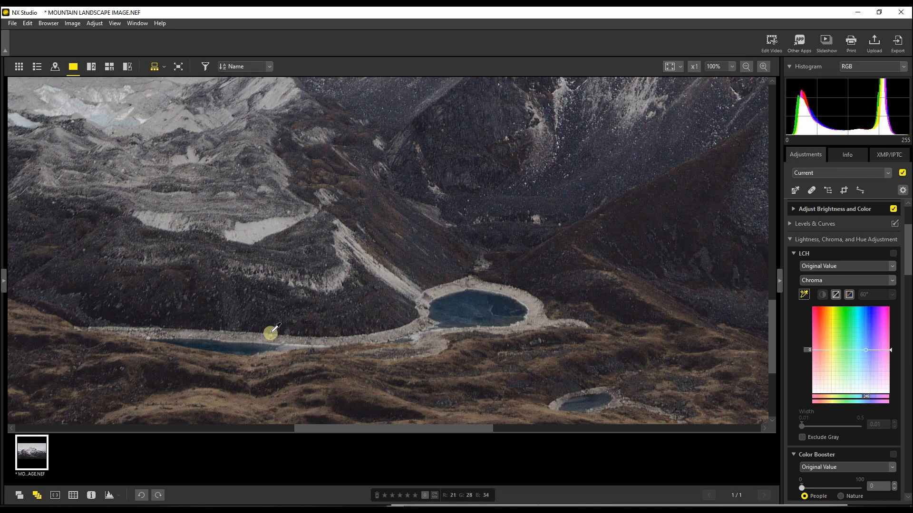
left_click(466, 302)
left_click_drag(867, 350, 867, 322)
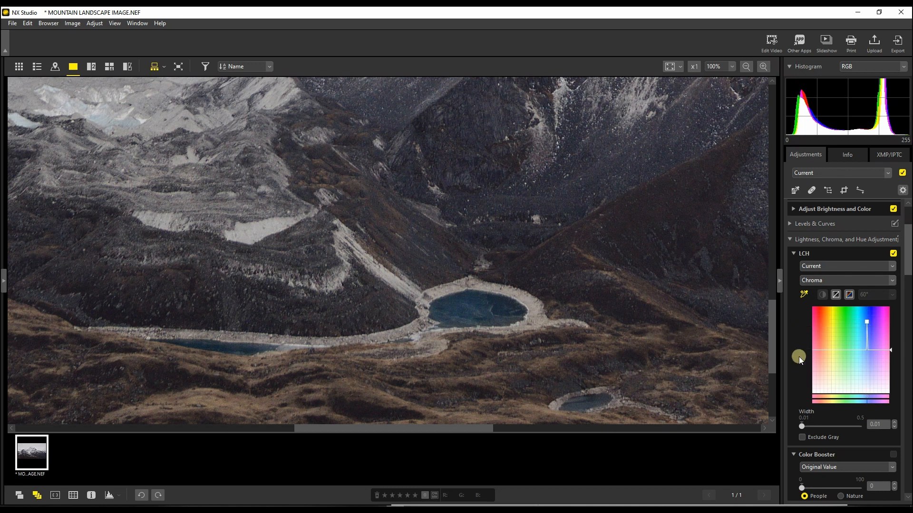
- Set the width of the lake's blue Chroma adjustment to 0.12 and compare the photo with LCH off and on
left_click_drag(803, 425, 816, 429)
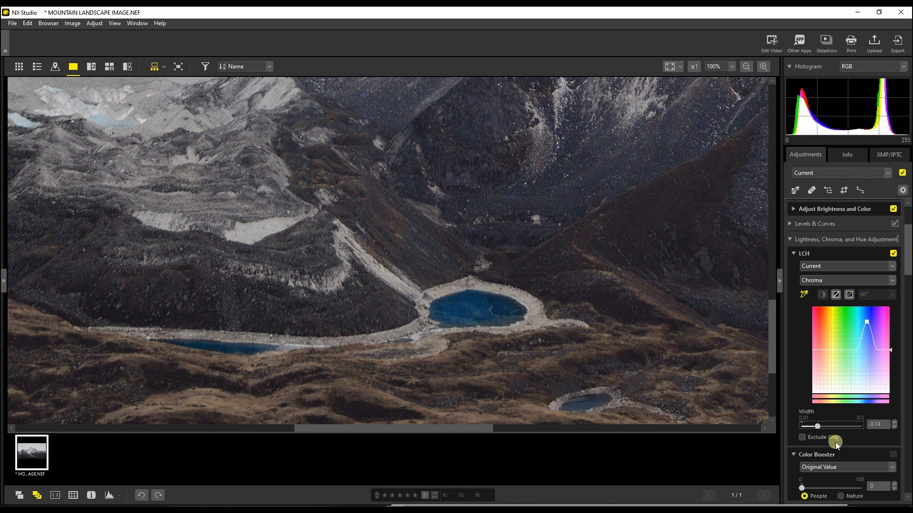
left_click_drag(817, 428, 803, 429)
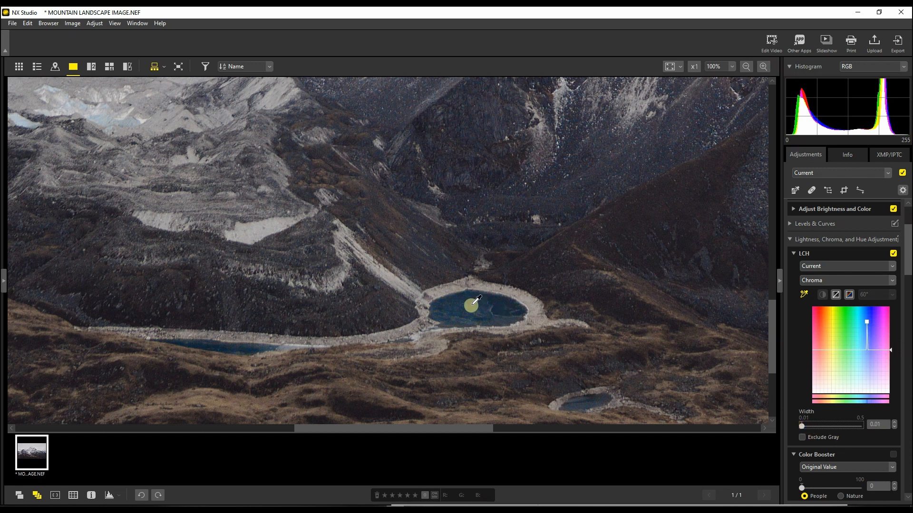
scroll(487, 302, "up", 1)
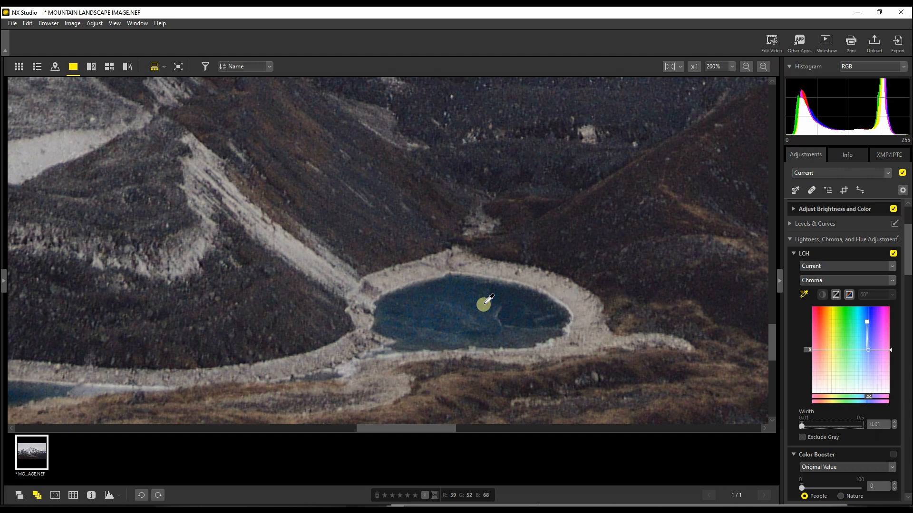
left_click_drag(800, 426, 814, 429)
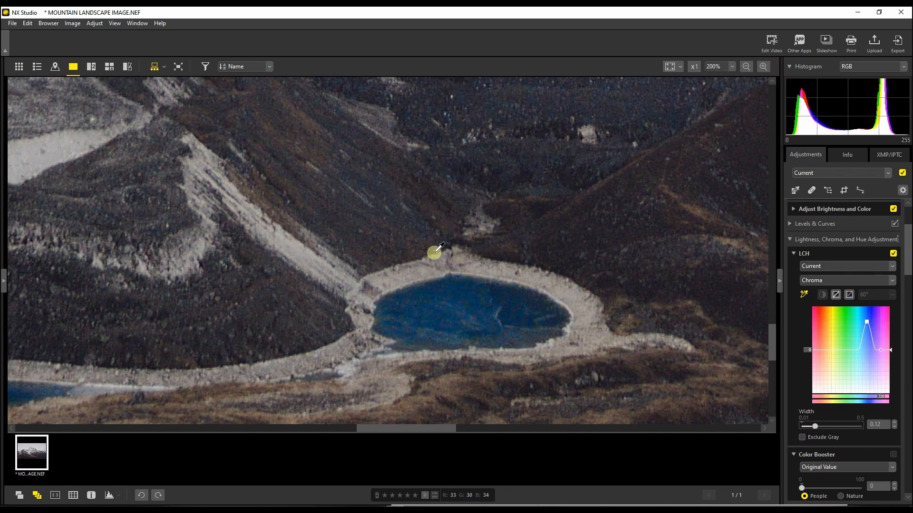
left_click(894, 254)
left_click(893, 254)
left_click(894, 254)
left_click(811, 281)
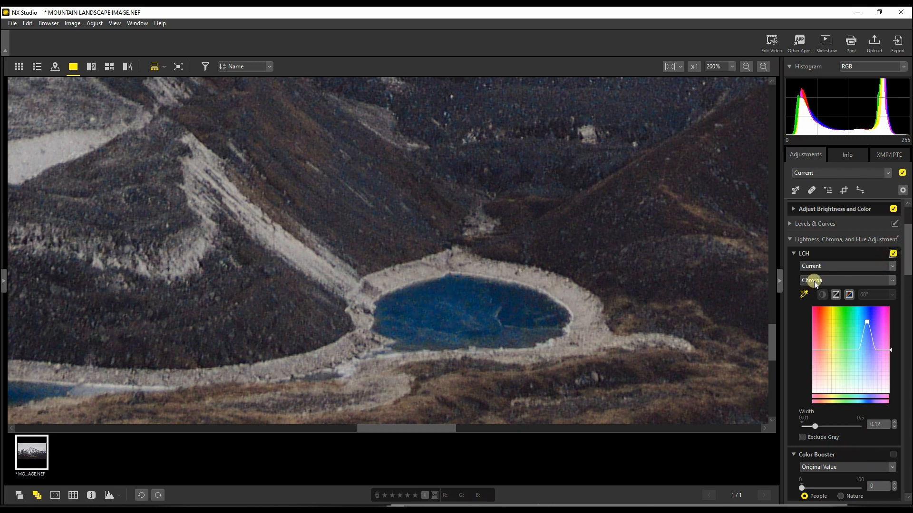
left_click(493, 305)
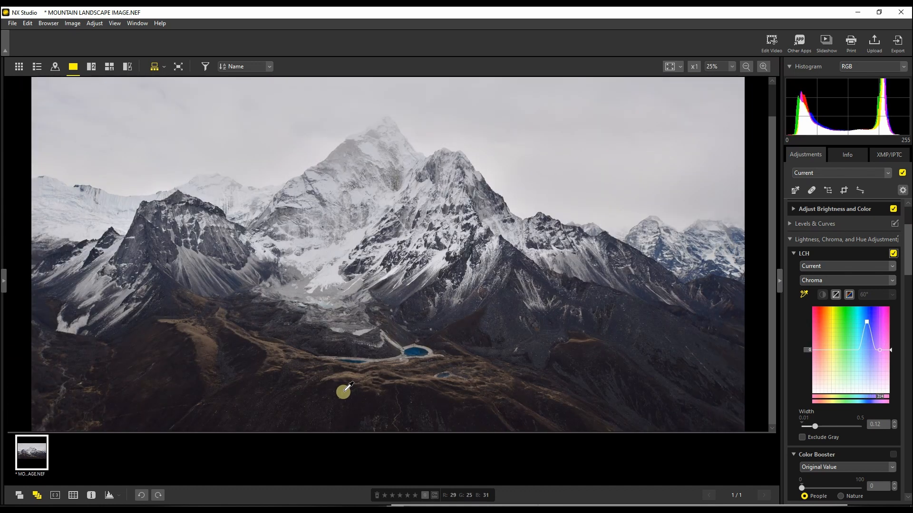
- Sample the brown grass, raise its orange chroma strongly with a width of 0.11, and compare with LCH off and on
left_click(344, 390)
left_click(391, 341)
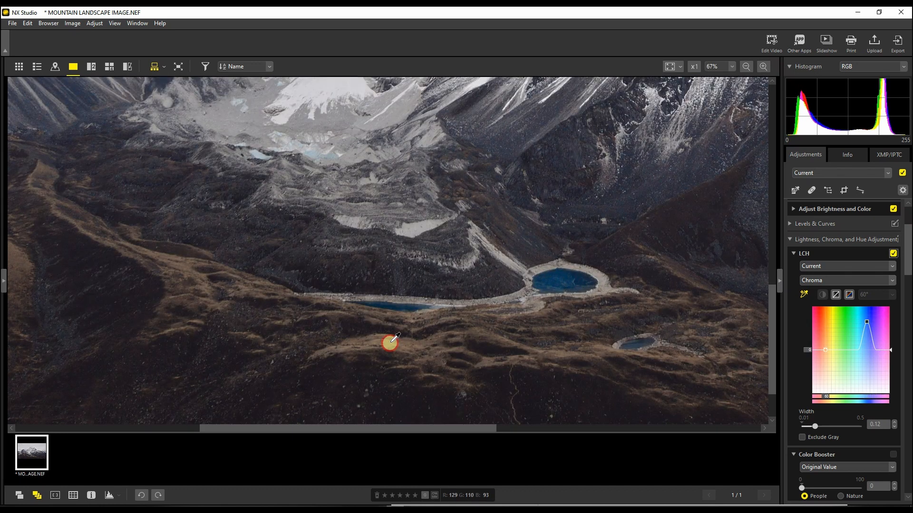
left_click(391, 339)
left_click_drag(824, 350, 824, 320)
left_click_drag(811, 420, 814, 425)
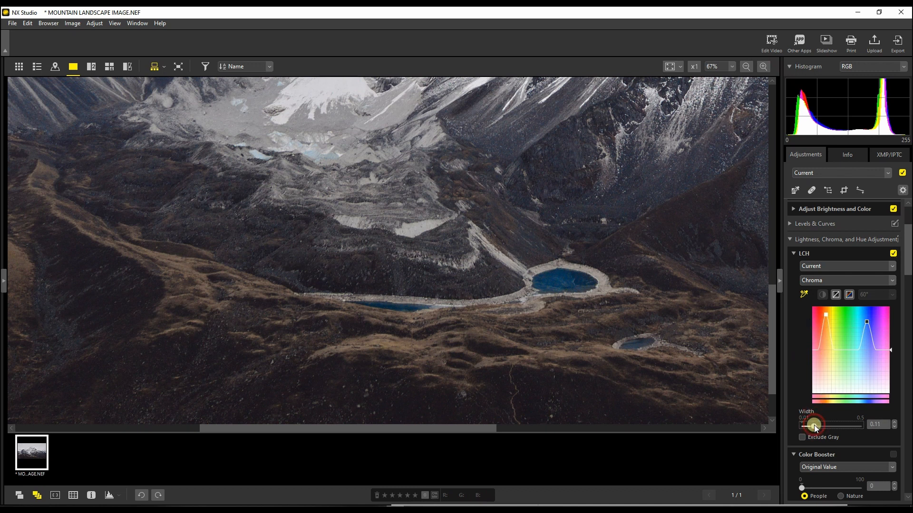
left_click(893, 254)
left_click(893, 254)
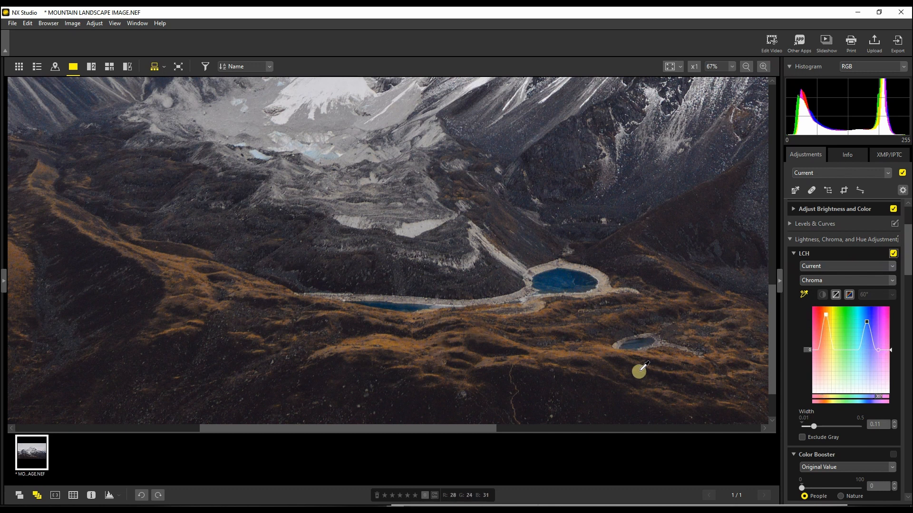
- Switch LCH to Hue, sample the lake's blue, and shift it toward teal with a width of 0.14
left_click(838, 284)
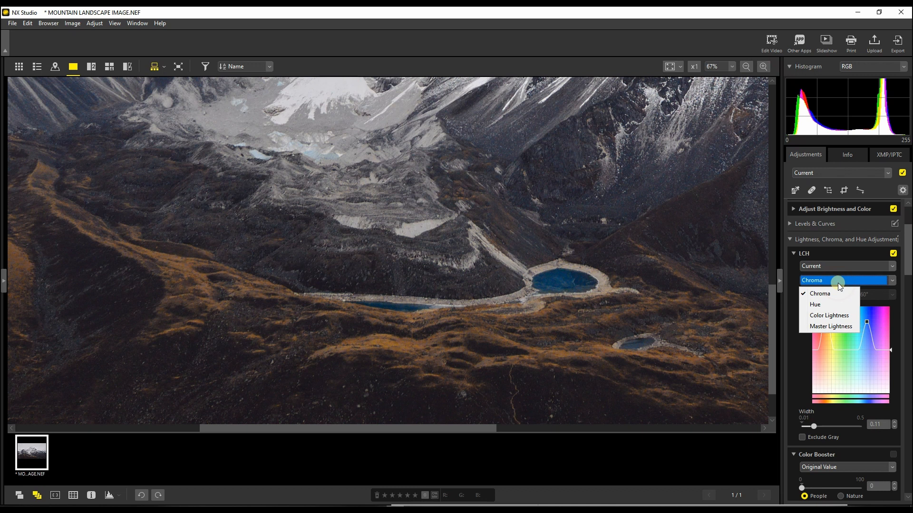
left_click(816, 305)
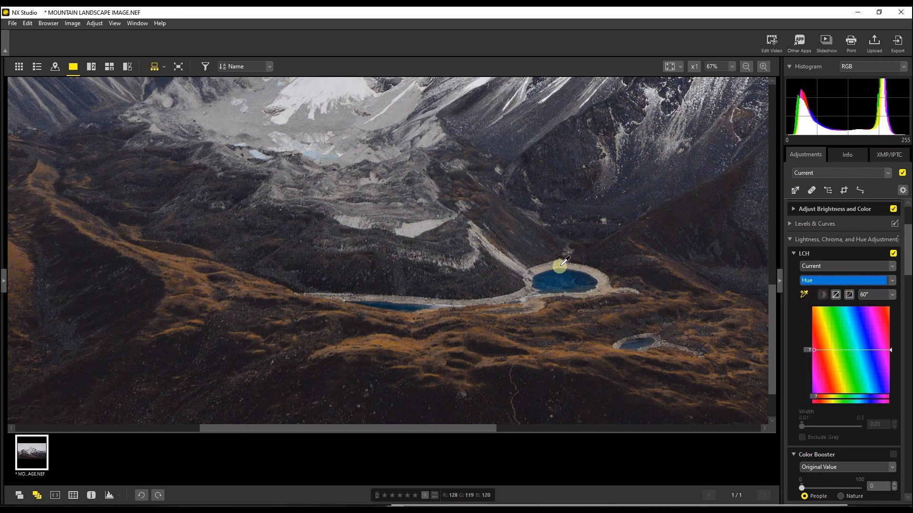
left_click(562, 265)
scroll(575, 270, "down", 1)
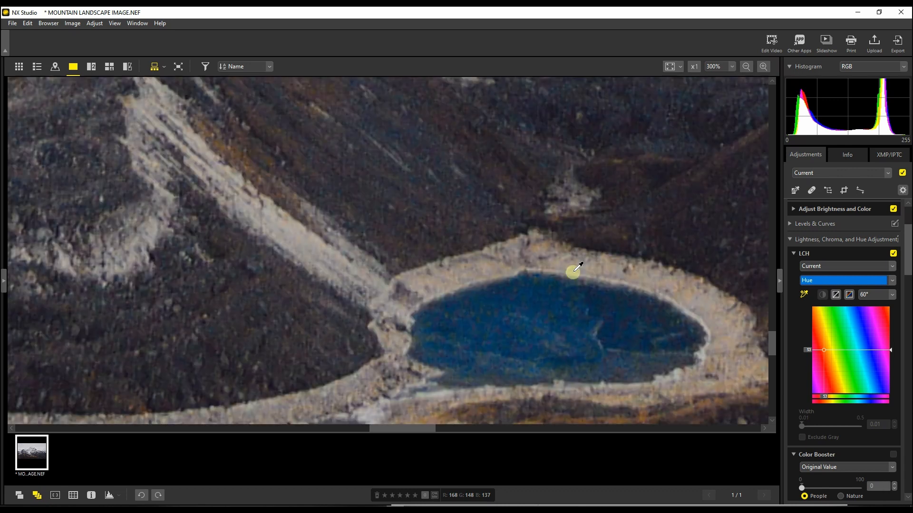
left_click(576, 269)
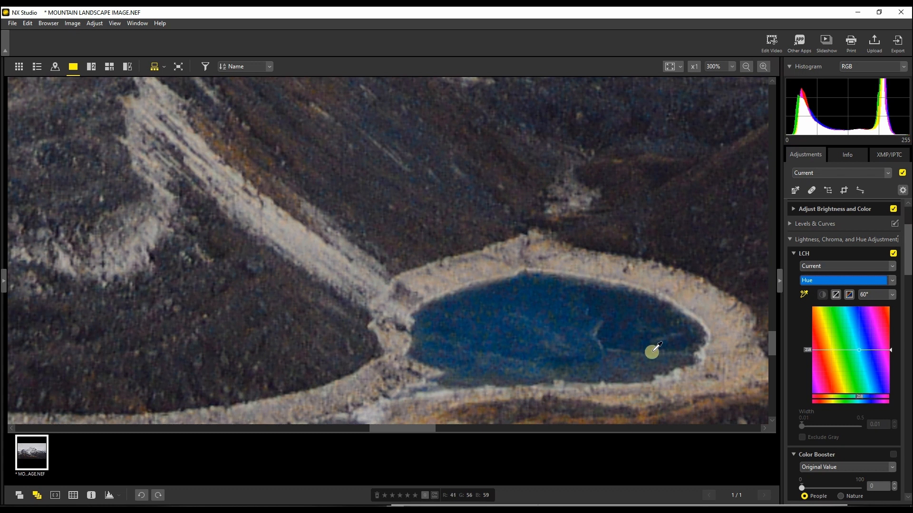
left_click(518, 316)
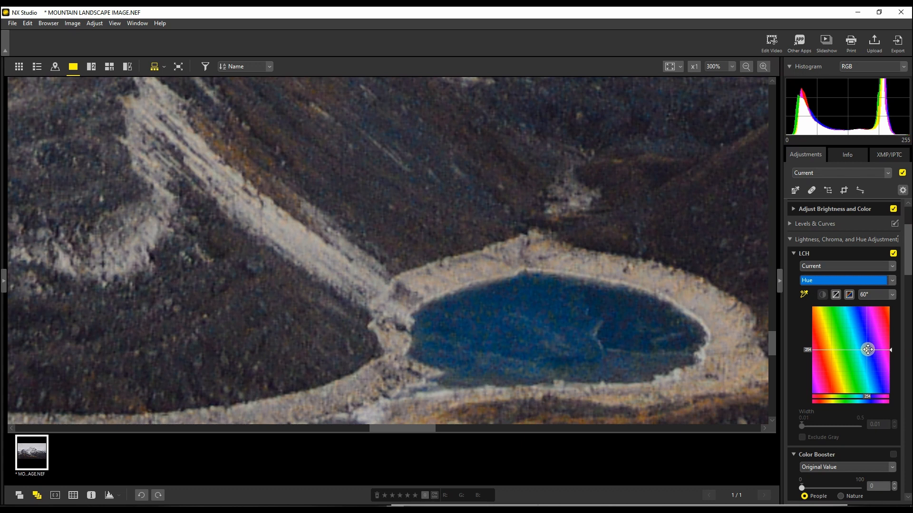
left_click_drag(867, 350, 867, 365)
left_click_drag(801, 426, 818, 426)
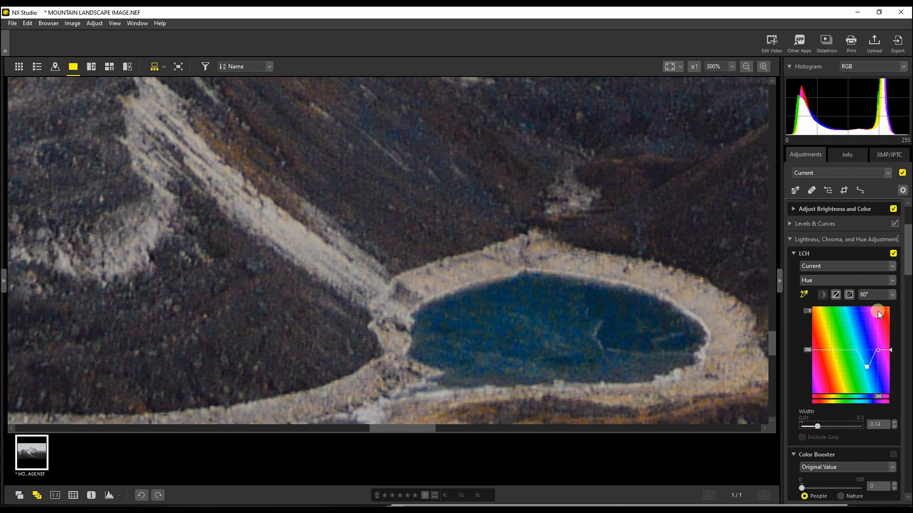
- Compare the photo with LCH off and on, and readjust the lake's hue point to slightly above the neutral line
left_click(893, 255)
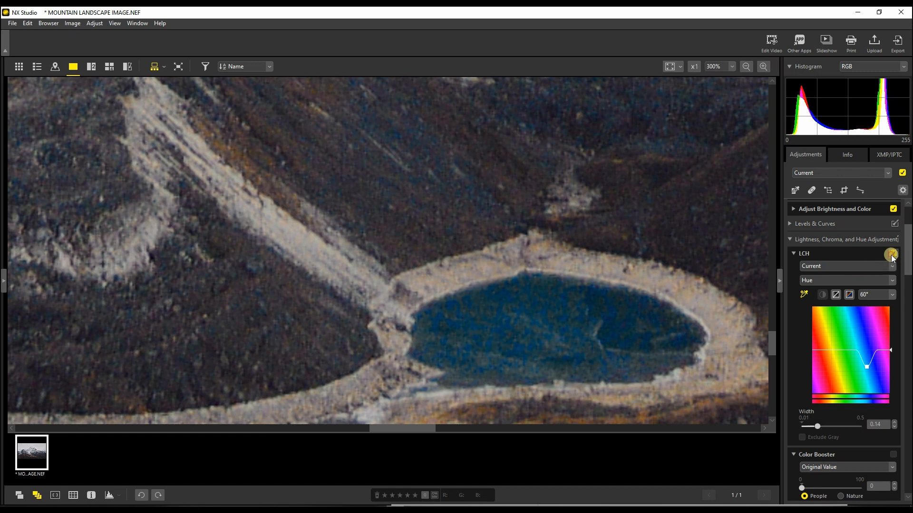
left_click(893, 254)
left_click_drag(867, 363, 865, 332)
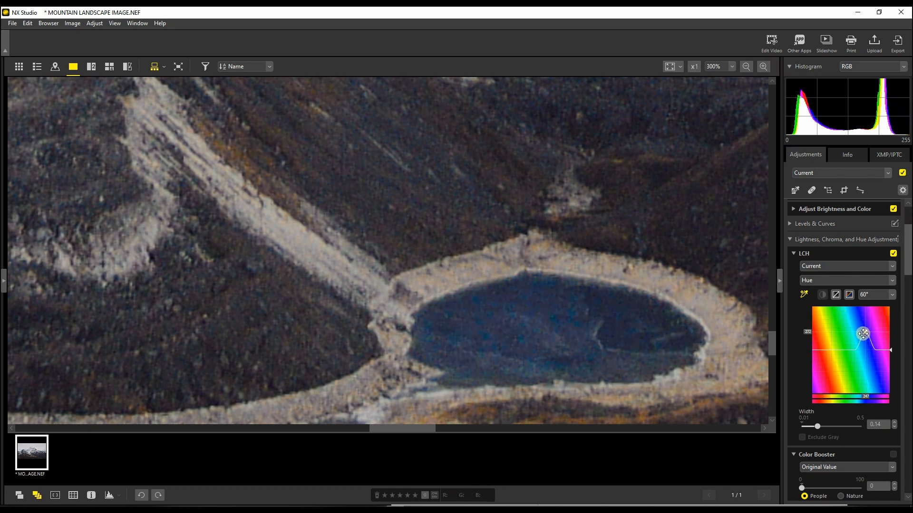
left_click_drag(866, 331, 867, 347)
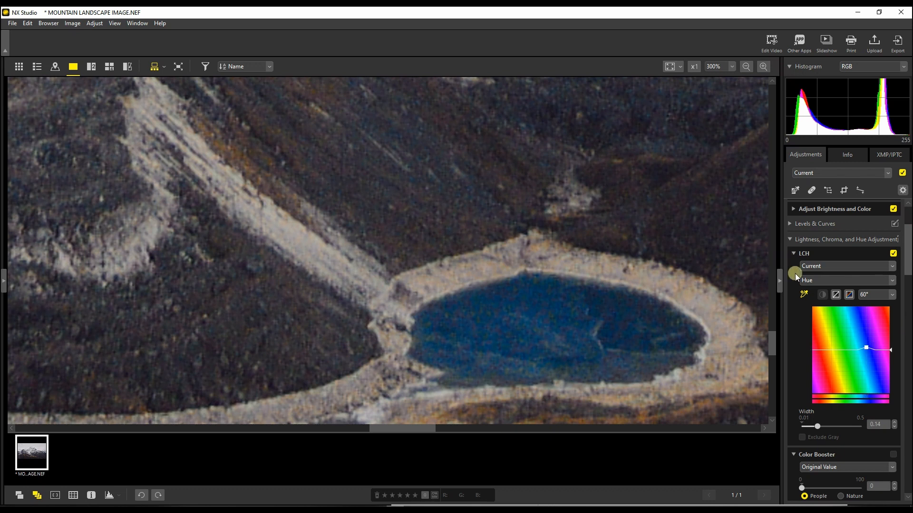
- Switch LCH to Color Lightness, sample the lake's blue, and raise its lightness to the maximum with a width of 0.10
left_click(811, 281)
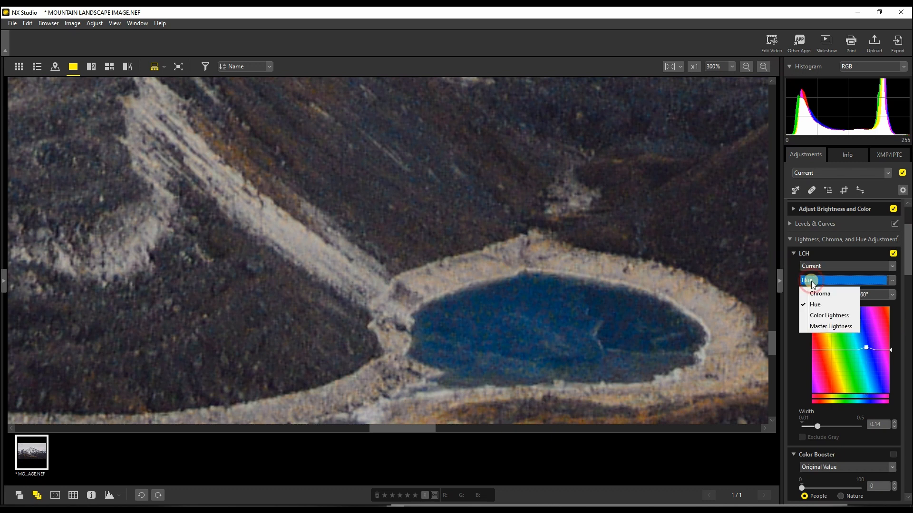
left_click(813, 316)
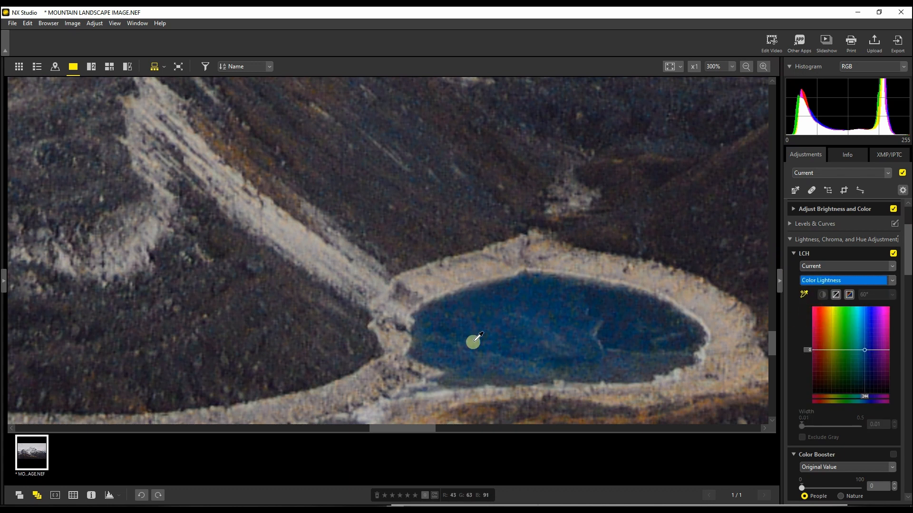
left_click(547, 328)
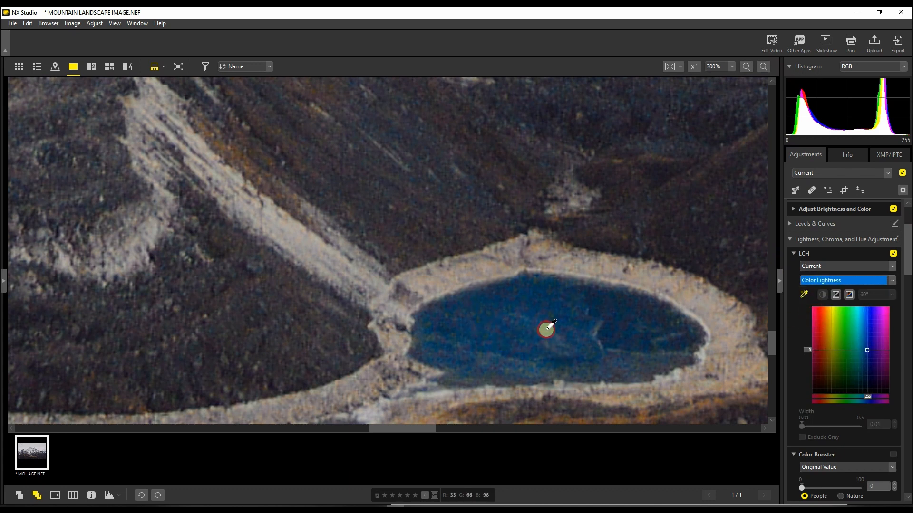
left_click_drag(865, 359, 869, 314)
left_click(861, 340)
mouse_move(553, 332)
left_mouse_down()
mouse_move(520, 338)
mouse_move(540, 339)
left_mouse_up()
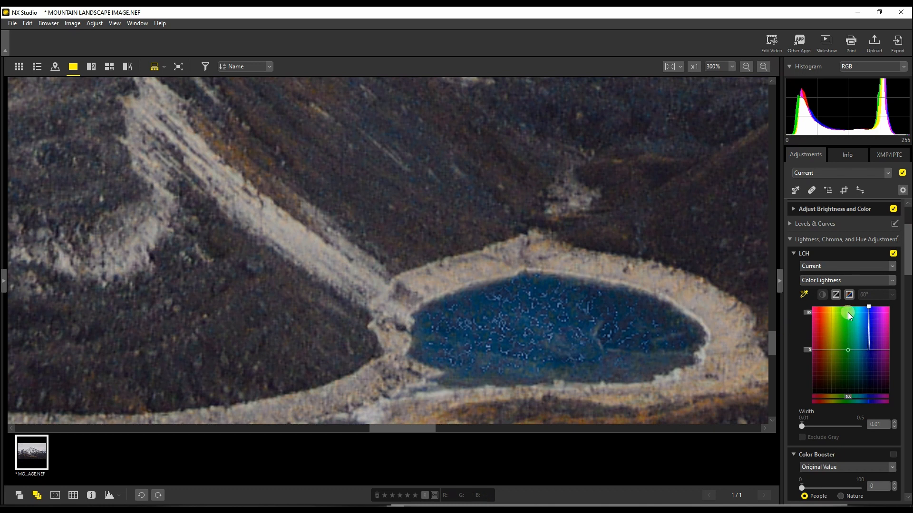
left_click(812, 426)
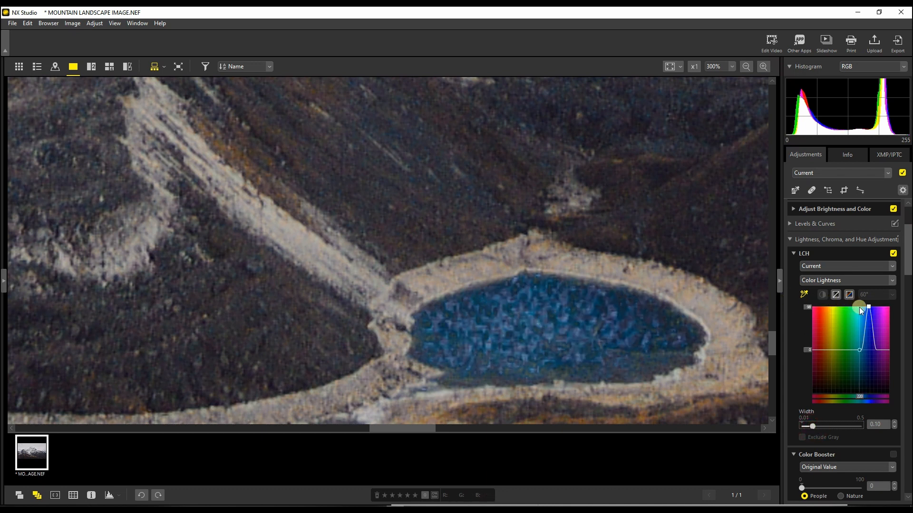
- Lower the lake blue's Color Lightness point to slightly above neutral, widen its range to 0.21, and stop color sampling
left_click_drag(869, 306, 869, 331)
left_click(894, 254)
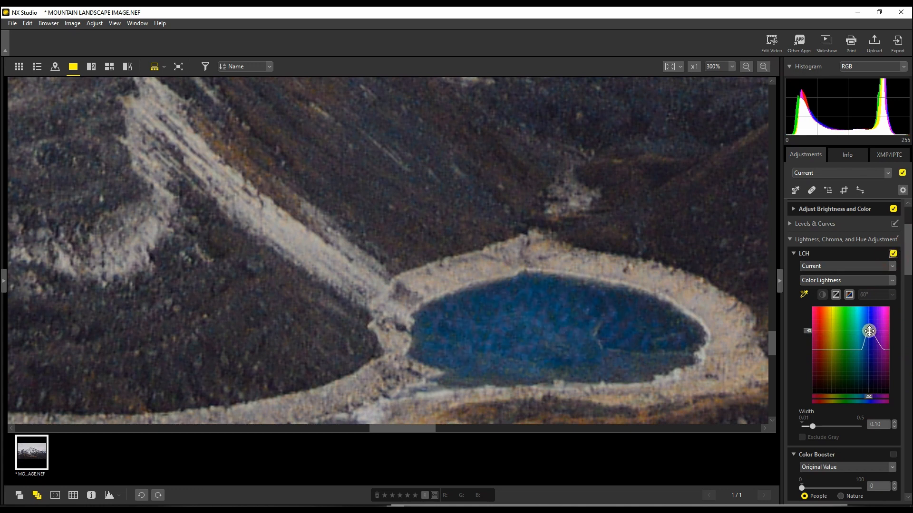
left_click_drag(870, 331, 868, 339)
scroll(868, 332, "up", 3)
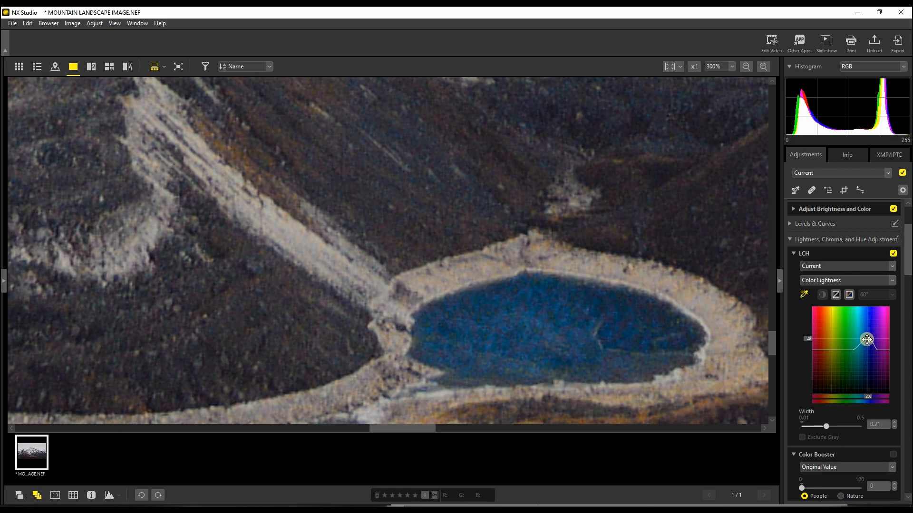
left_click(559, 367)
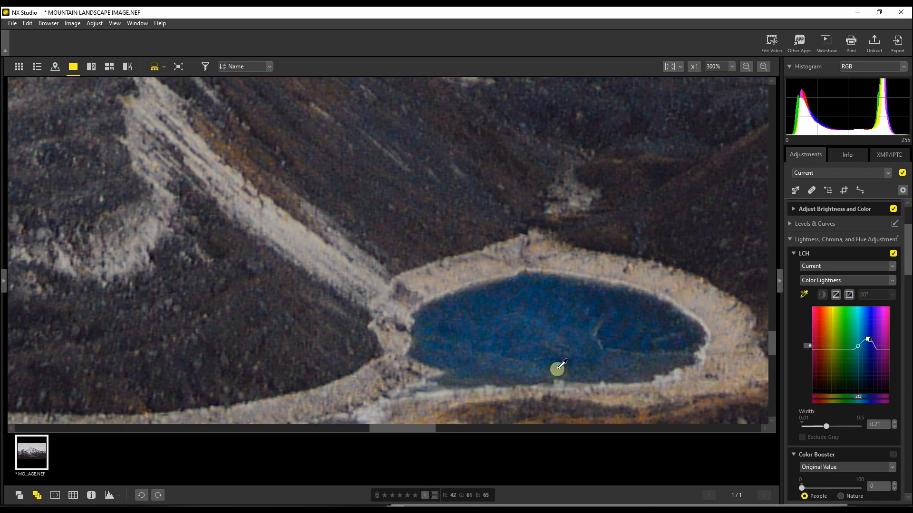
key("ctrl+z")
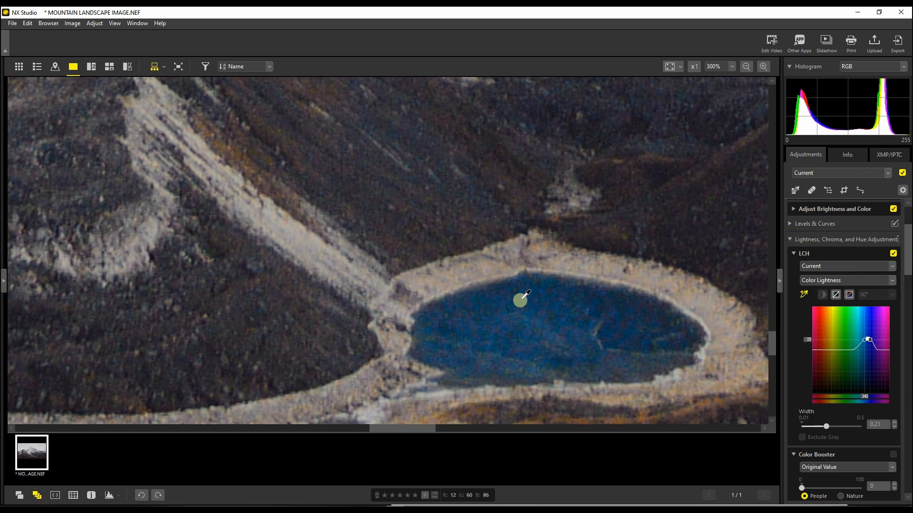
left_click(803, 294)
- Collapse the LCH settings and compare LCH off and on, both on the whole photo and close up around the lake
left_click(740, 306)
left_click(794, 254)
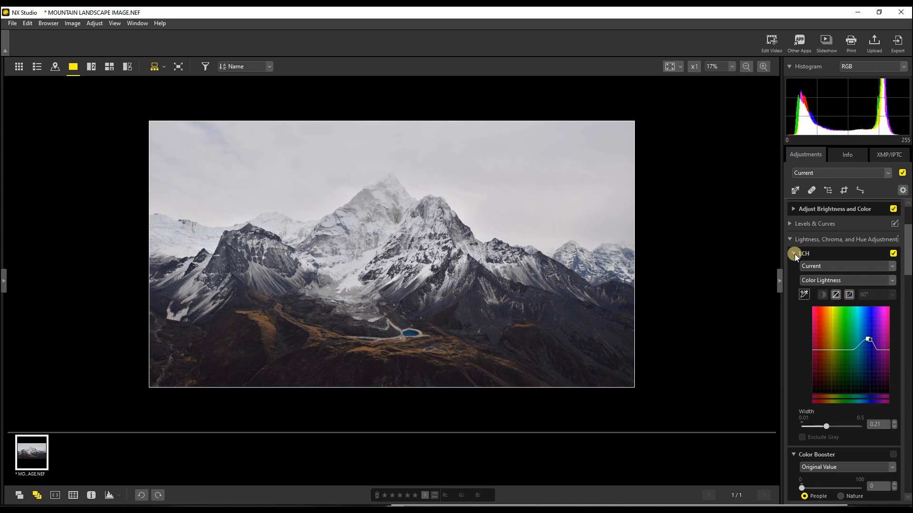
left_click(892, 254)
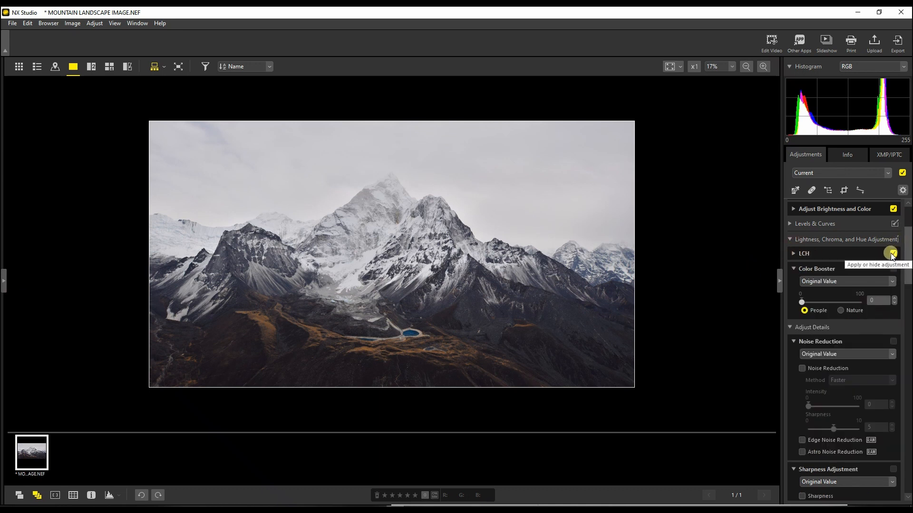
left_click(892, 254)
left_click(893, 254)
left_click(892, 254)
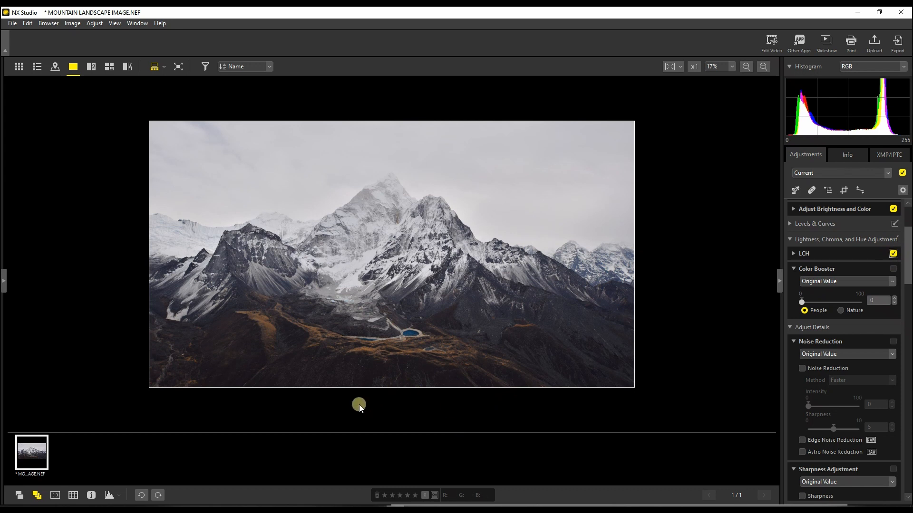
scroll(362, 407, "up", 1)
scroll(362, 407, "up", 1)
left_click(893, 254)
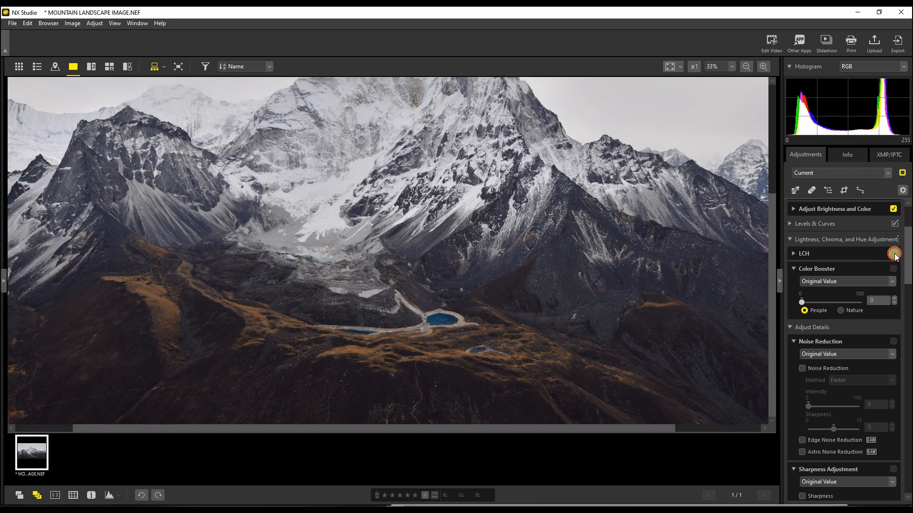
left_click(894, 254)
scroll(358, 367, "down", 2)
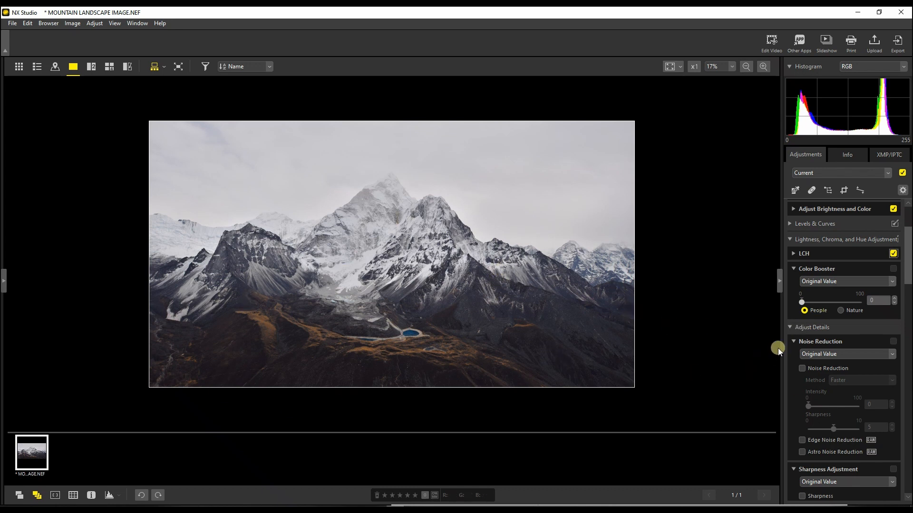
- Collapse the Color Booster and Lens Corrections settings, looking through the adjustments between them
left_click(792, 269)
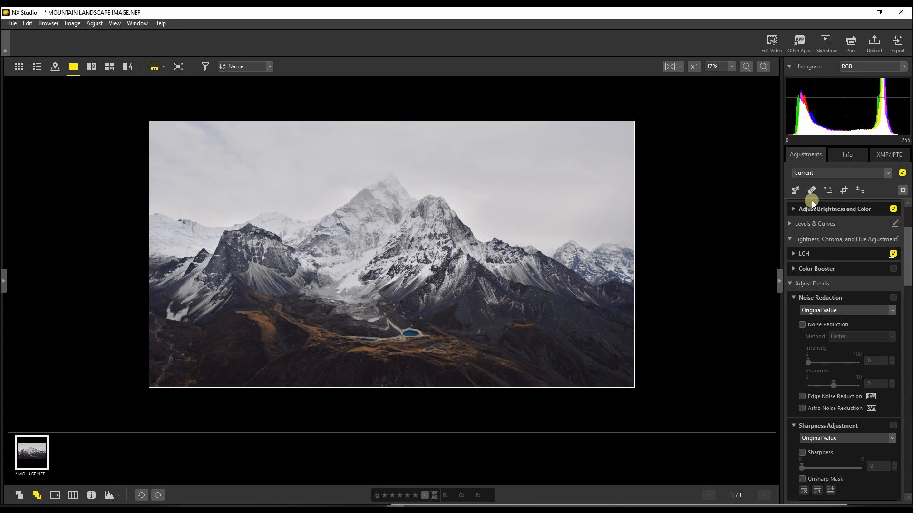
scroll(841, 432, "down", 3)
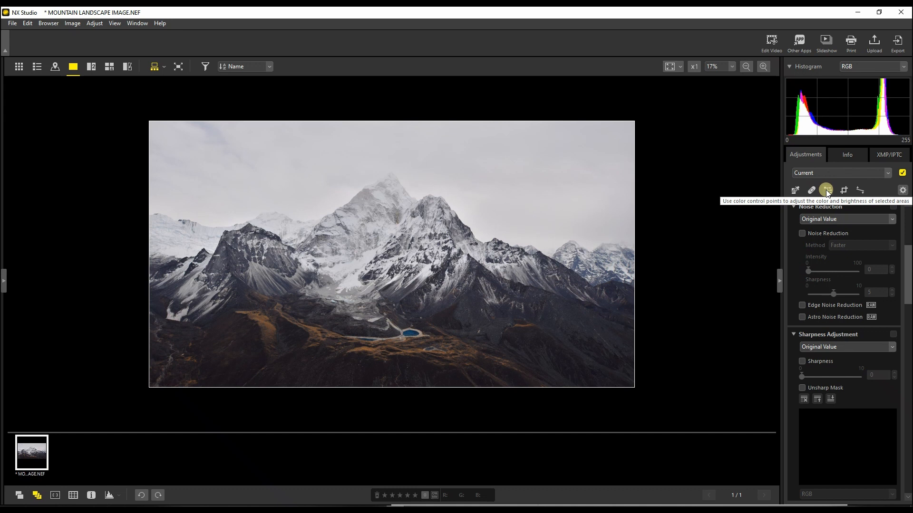
scroll(826, 423, "down", 5)
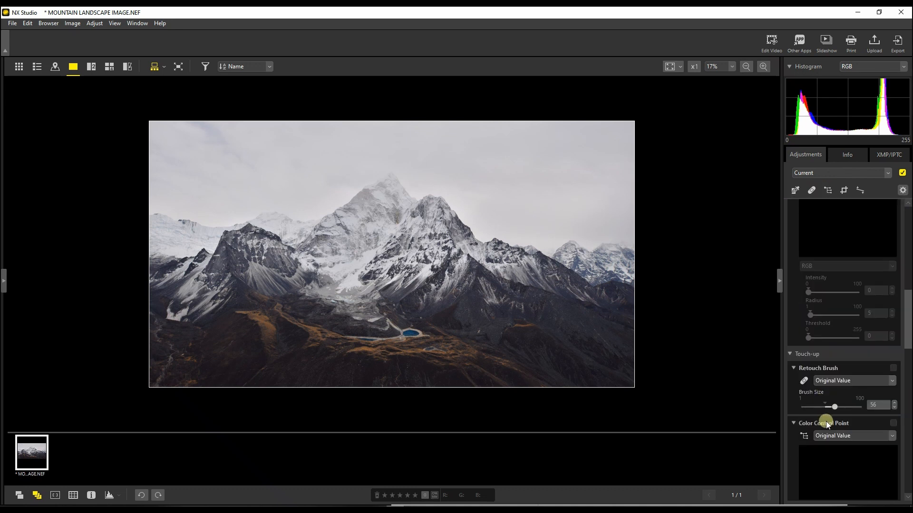
scroll(826, 421, "down", 2)
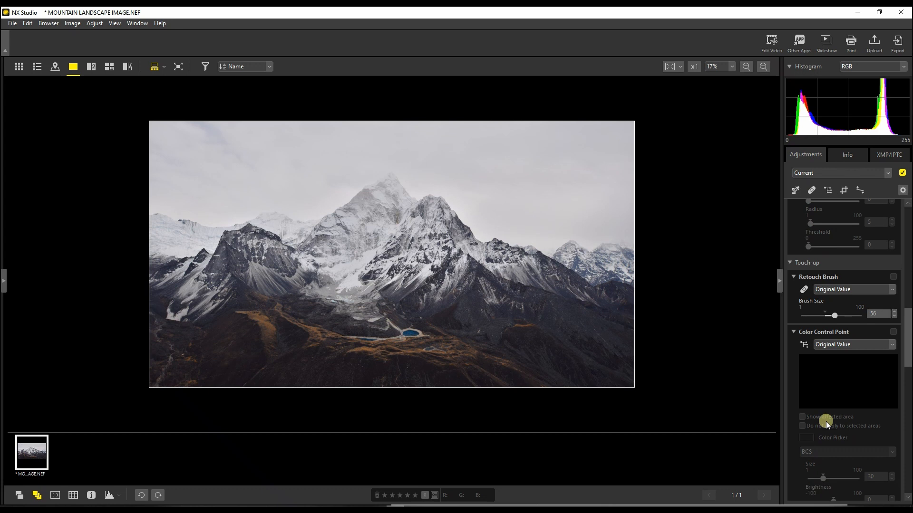
scroll(820, 415, "down", 8)
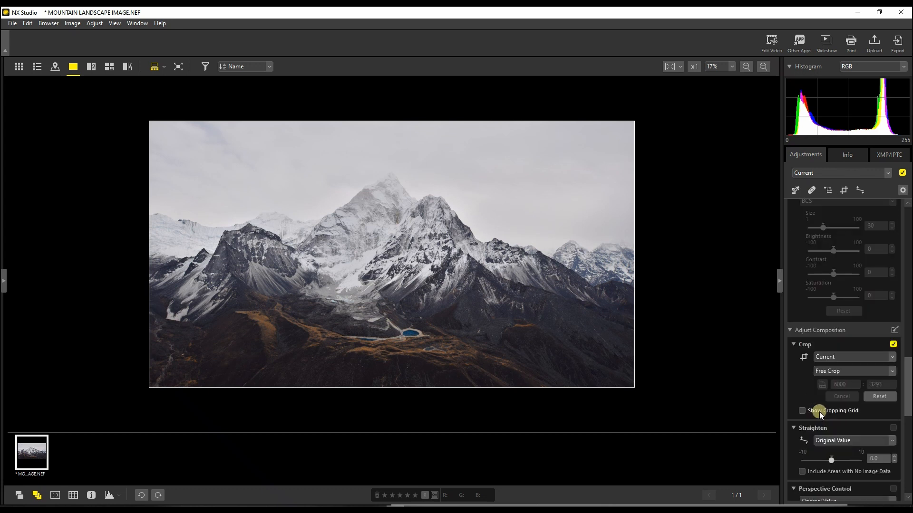
scroll(820, 413, "down", 1)
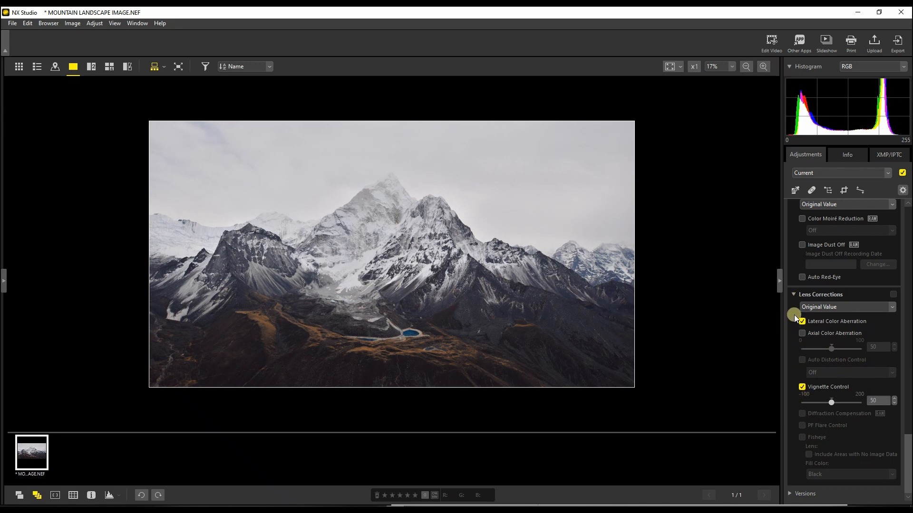
left_click(792, 294)
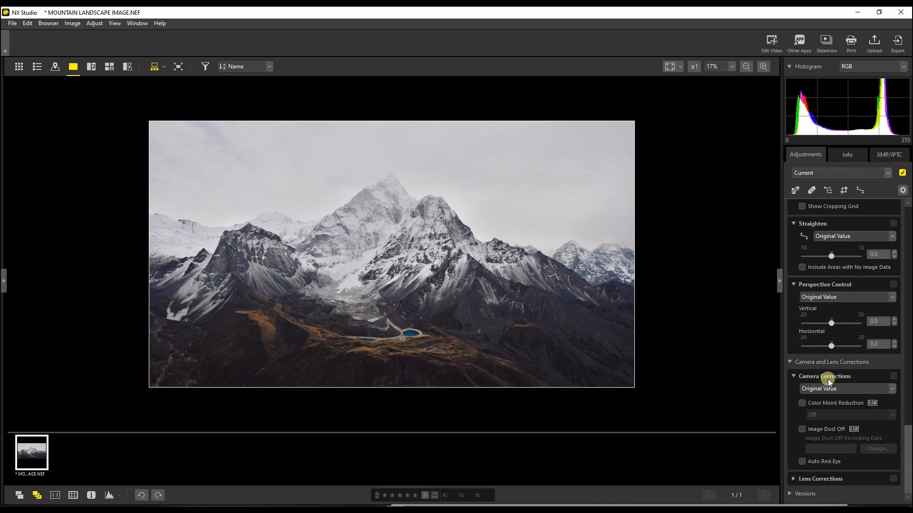
- Enable Color Moiré Reduction at Medium in Camera Corrections, and collapse that section
left_click(802, 404)
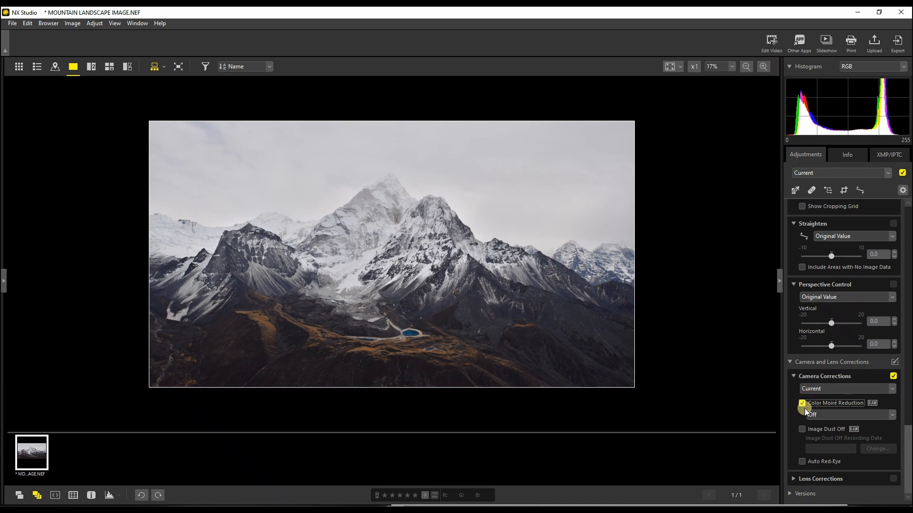
left_click(818, 415)
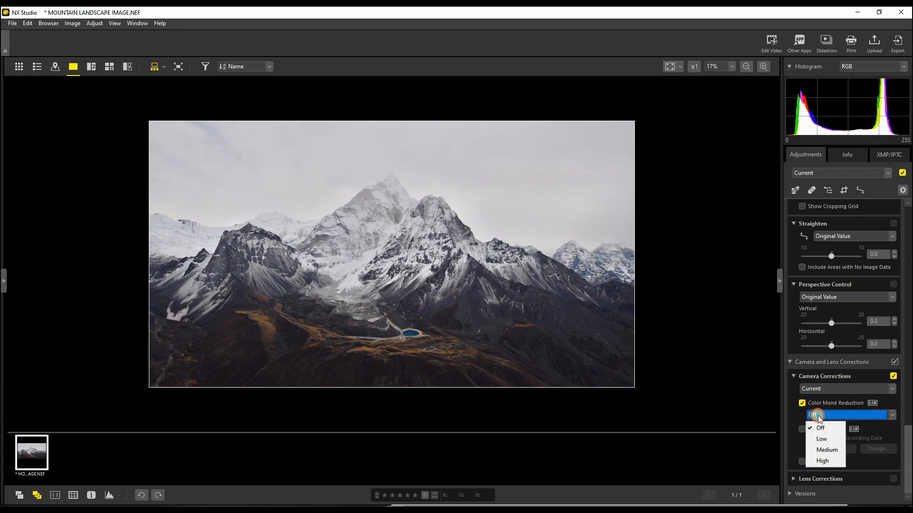
left_click(820, 449)
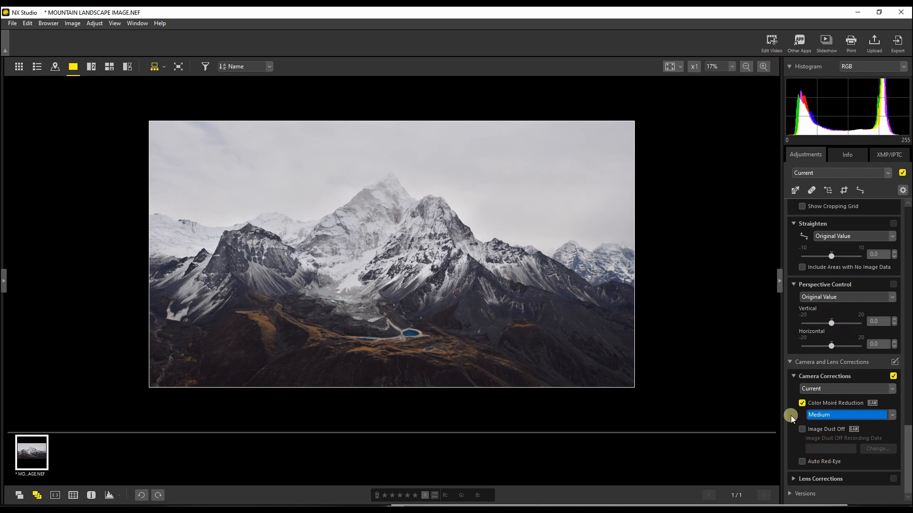
left_click(792, 376)
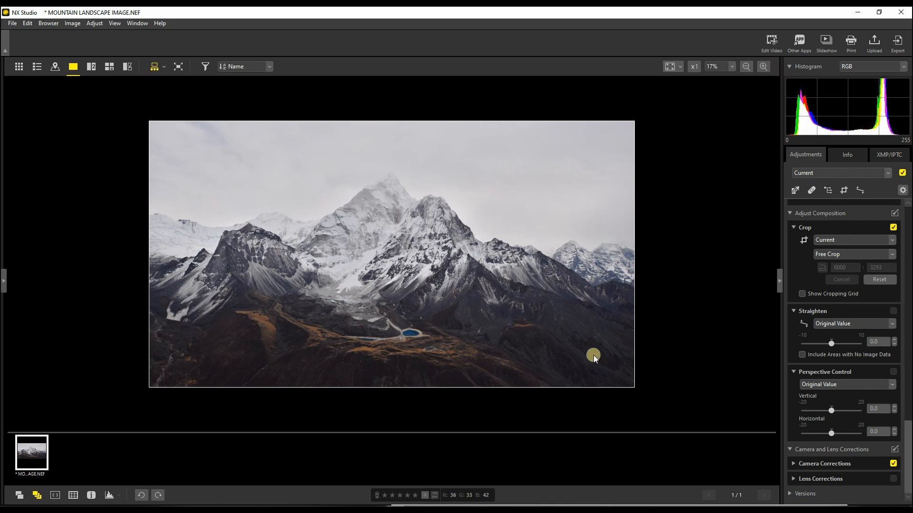
- Collapse the Straighten, Perspective Control, Crop and Retouch Brush settings
left_click(792, 311)
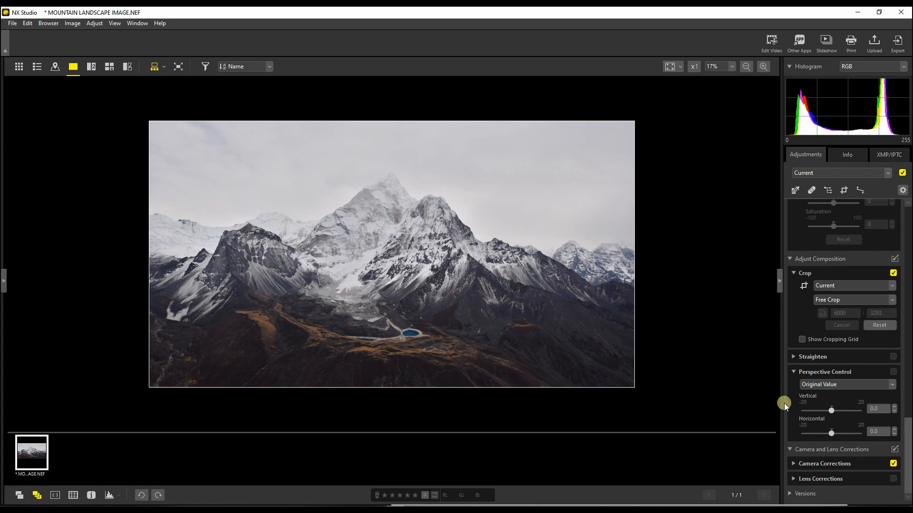
left_click(793, 373)
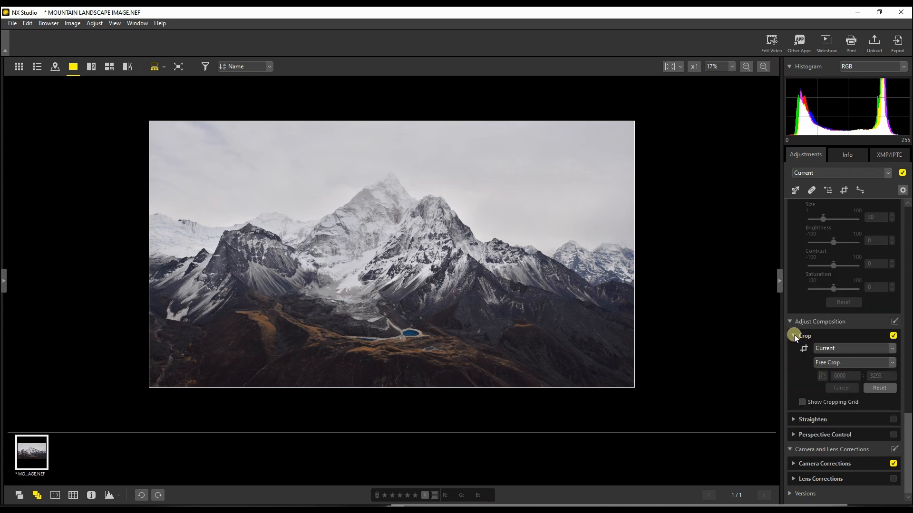
left_click(794, 335)
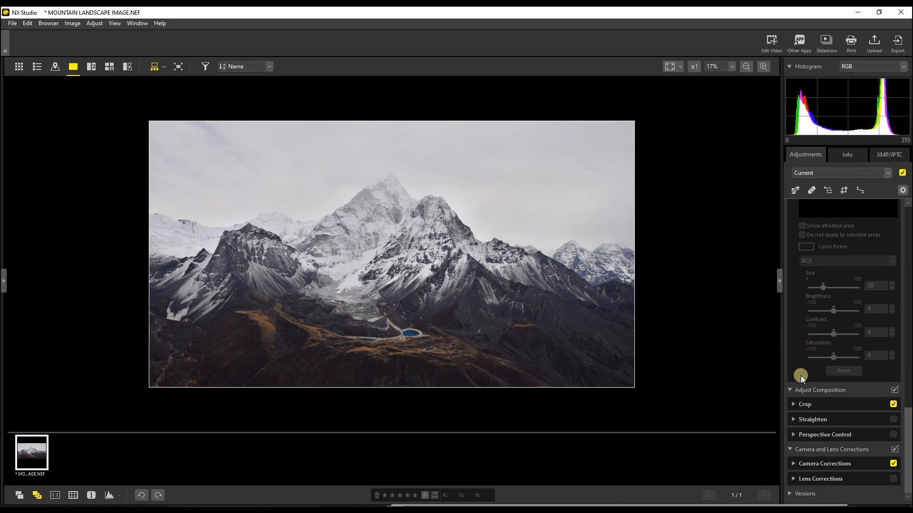
scroll(835, 292, "up", 3)
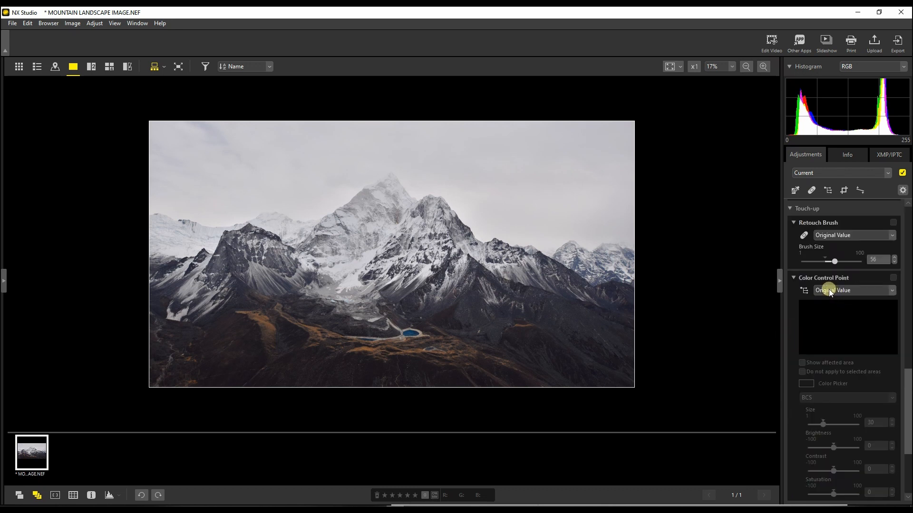
scroll(807, 323, "up", 1)
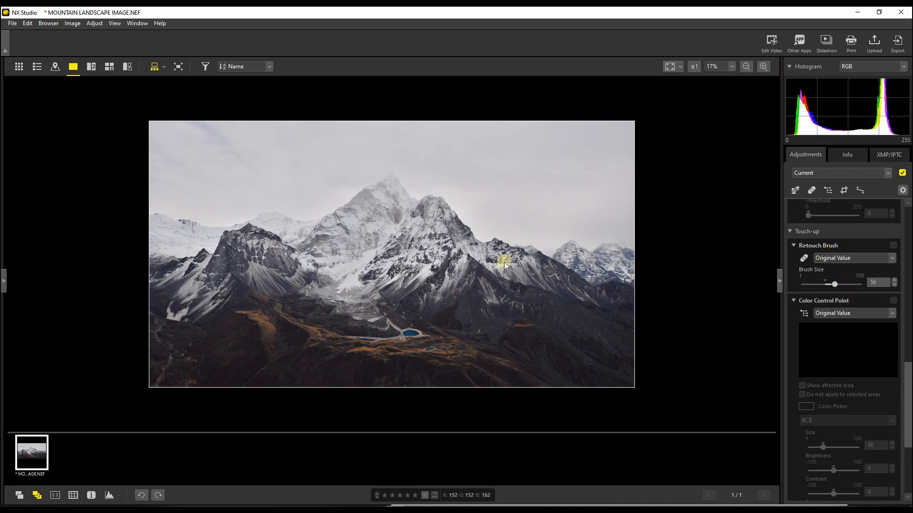
left_click(793, 245)
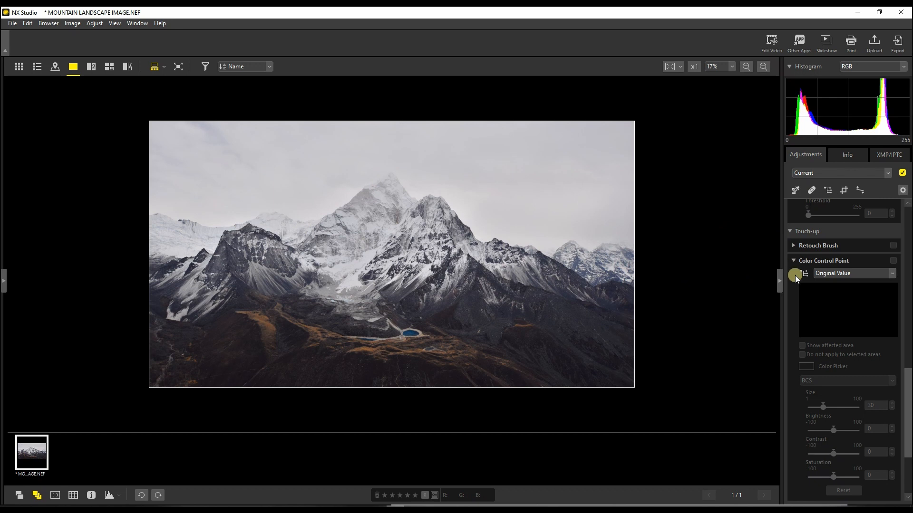
- Add a color control point and, using the affected-area view, reposition it to cover the sky right of the peak with size 23
left_click(827, 191)
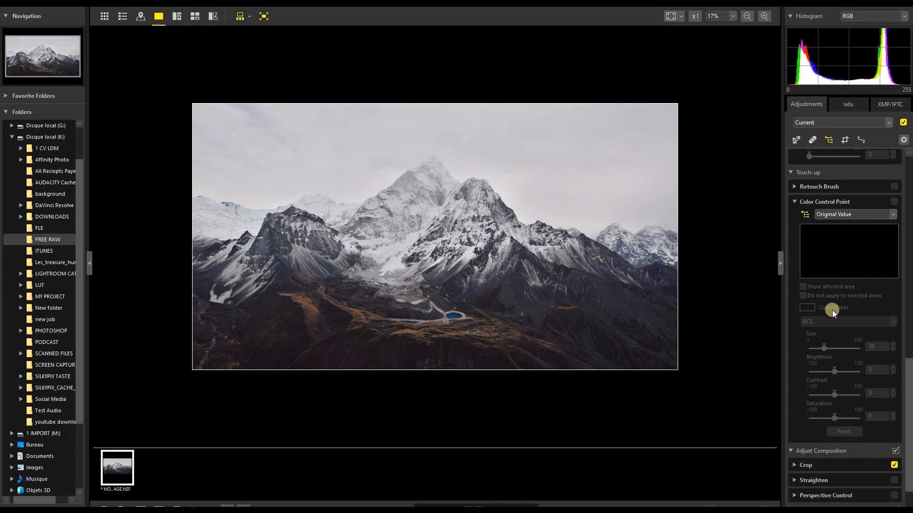
left_click(433, 196)
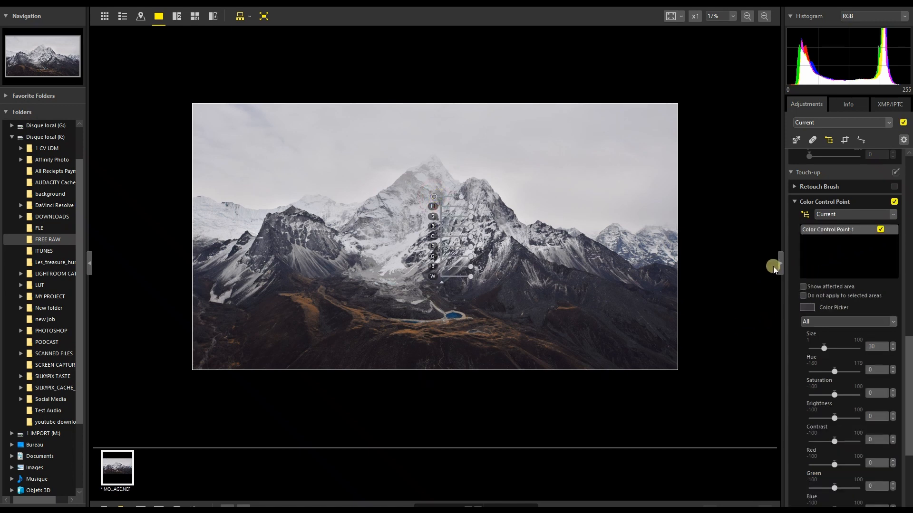
left_click(803, 287)
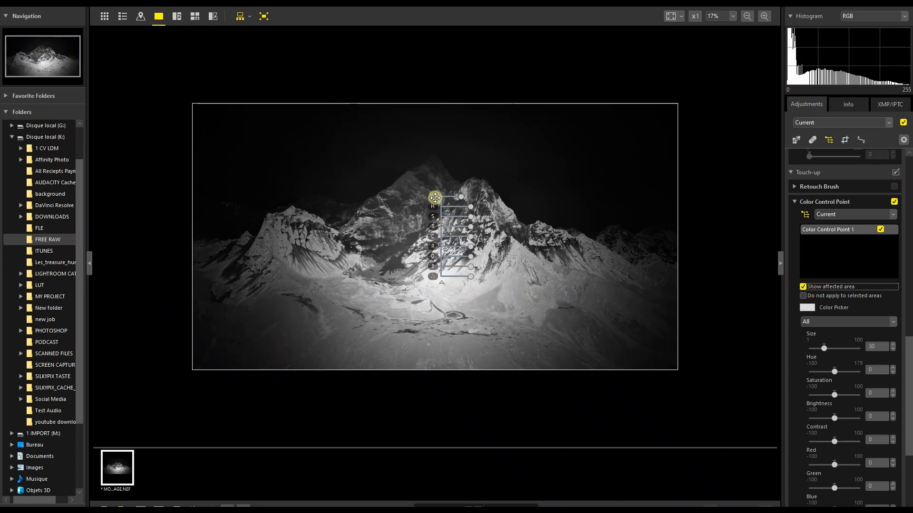
left_click_drag(435, 196, 277, 305)
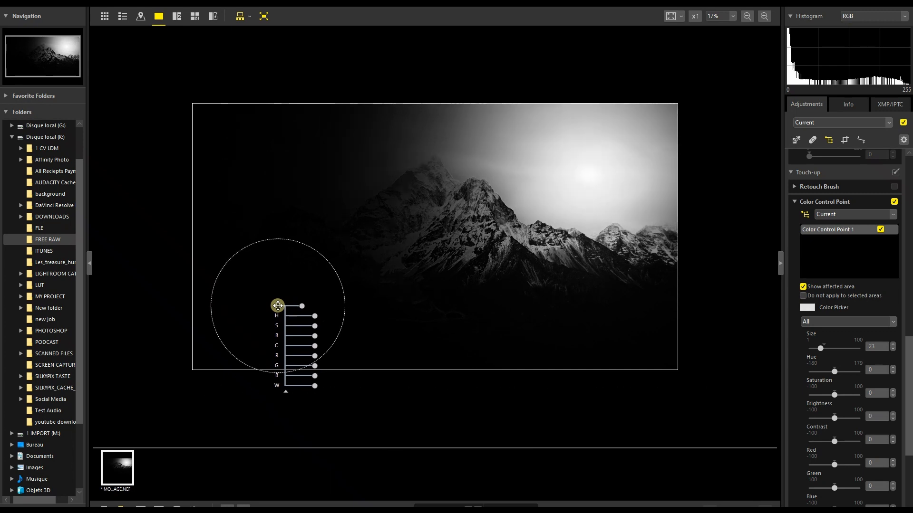
left_click(803, 286)
left_click(802, 286)
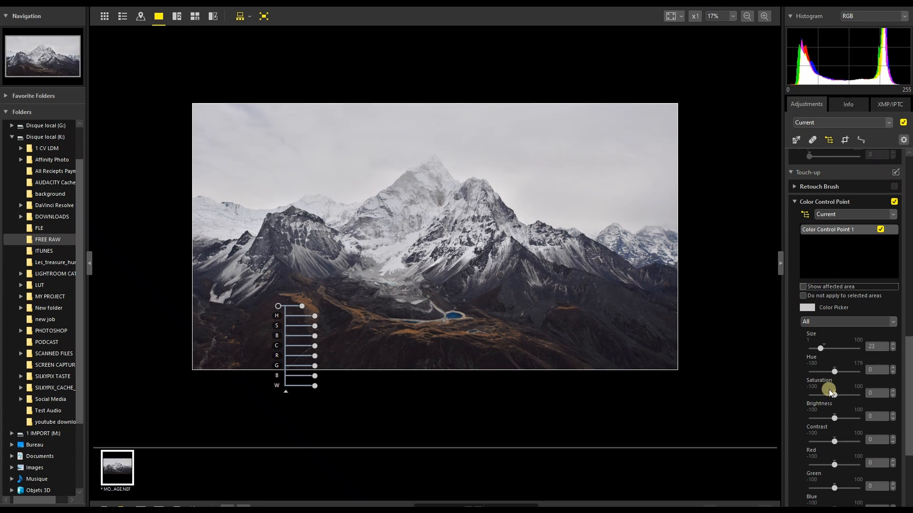
- Set the color control point's hue to -17, saturation to -51, brightness to -36 and size to 19
left_click(823, 374)
left_click_drag(823, 374, 832, 374)
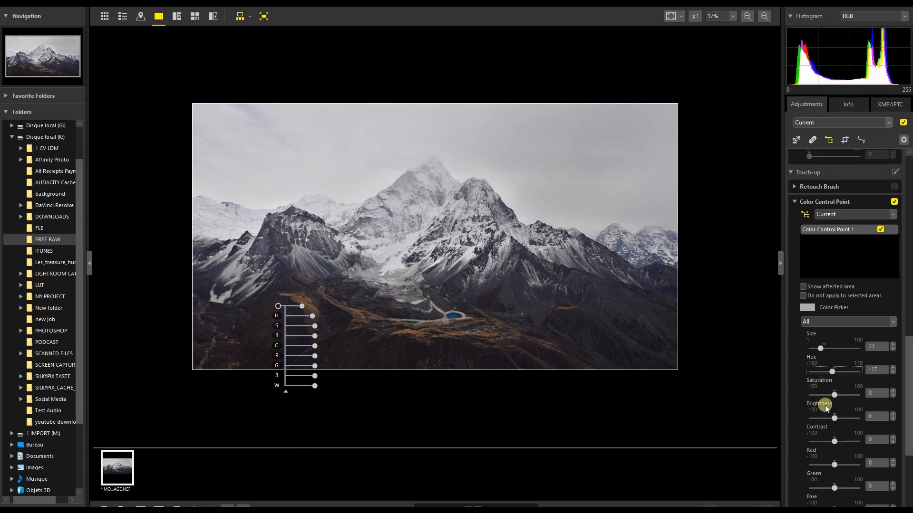
left_click(822, 395)
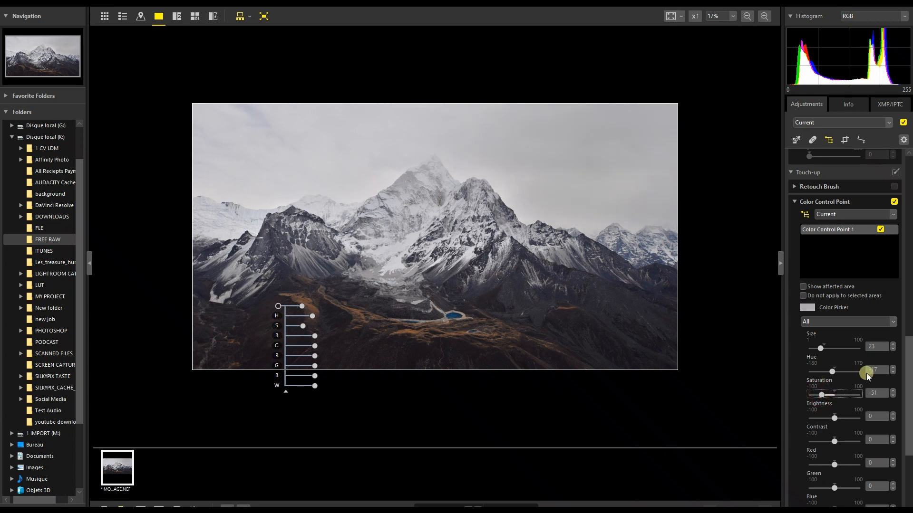
left_click(826, 419)
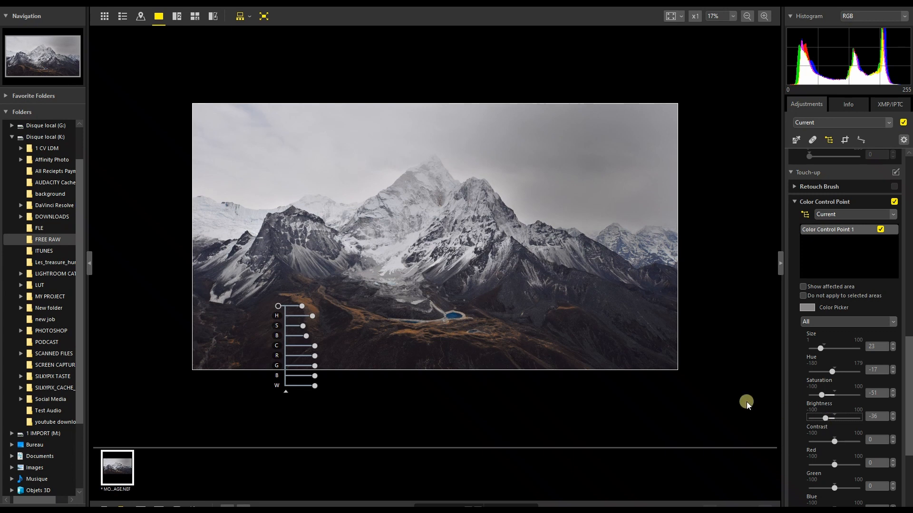
mouse_move(302, 310)
left_click_drag(302, 309, 298, 307)
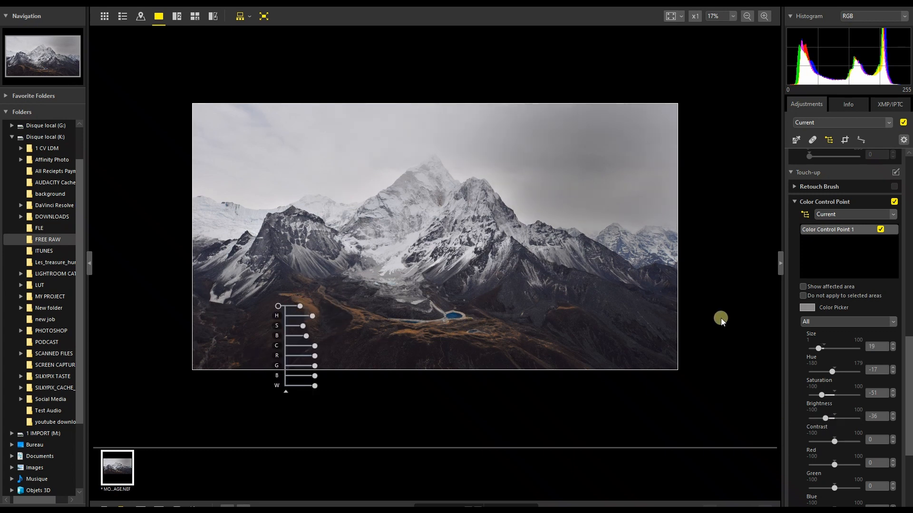
- Duplicate the sky's color control point and, using the affected-area view, reposition one of the pair to cover the sky just right of the peak
left_click(802, 286)
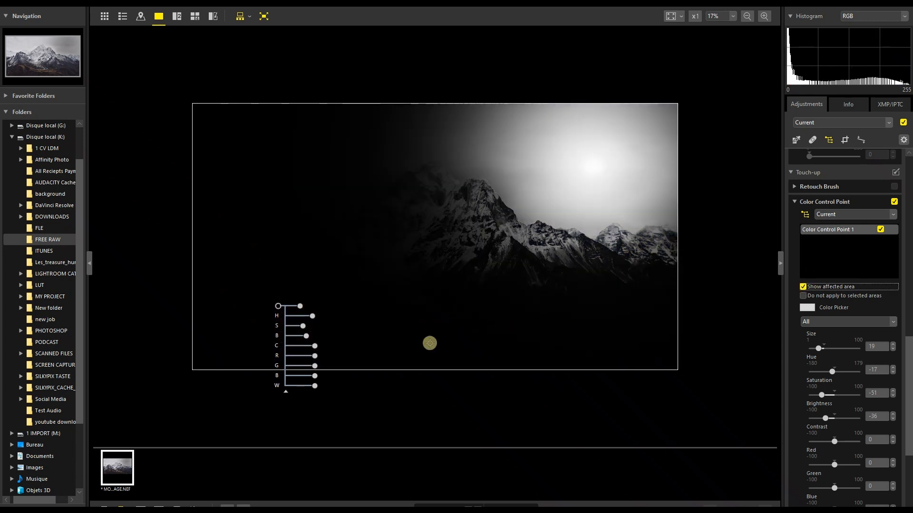
left_click_drag(279, 306, 267, 331)
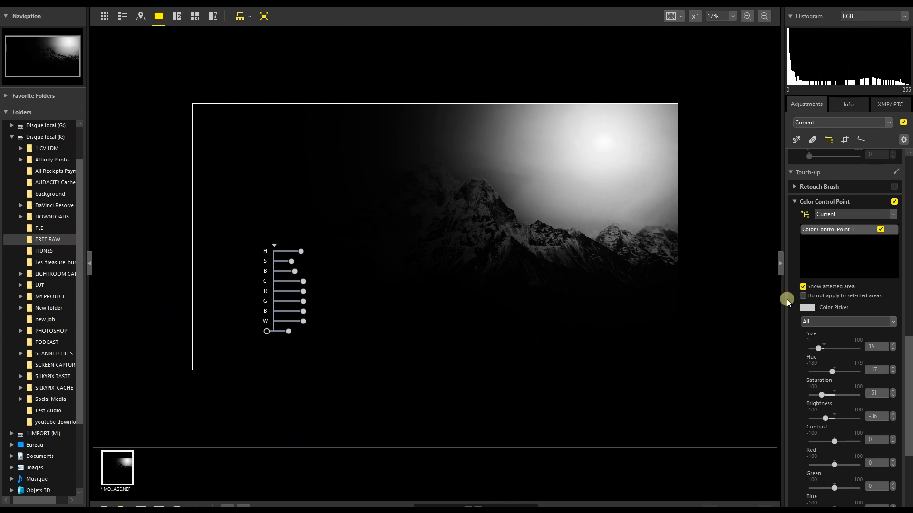
right_click(829, 229)
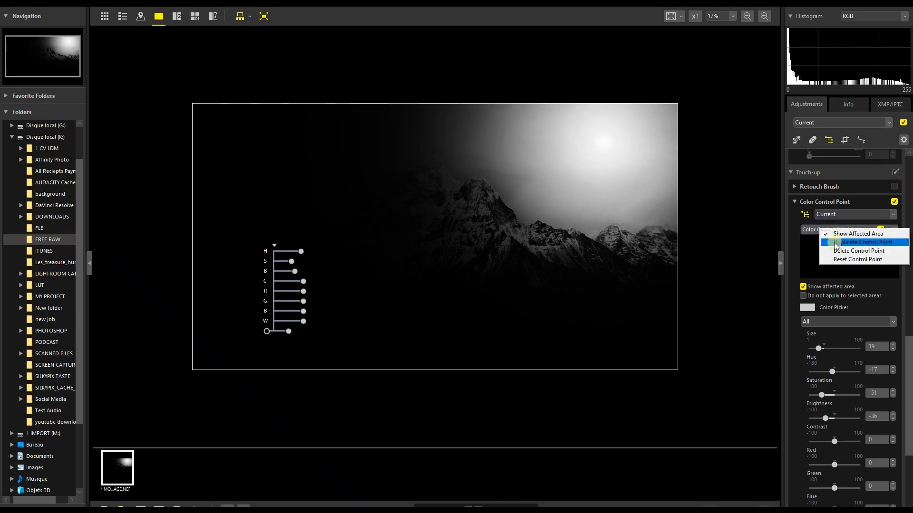
left_click(835, 243)
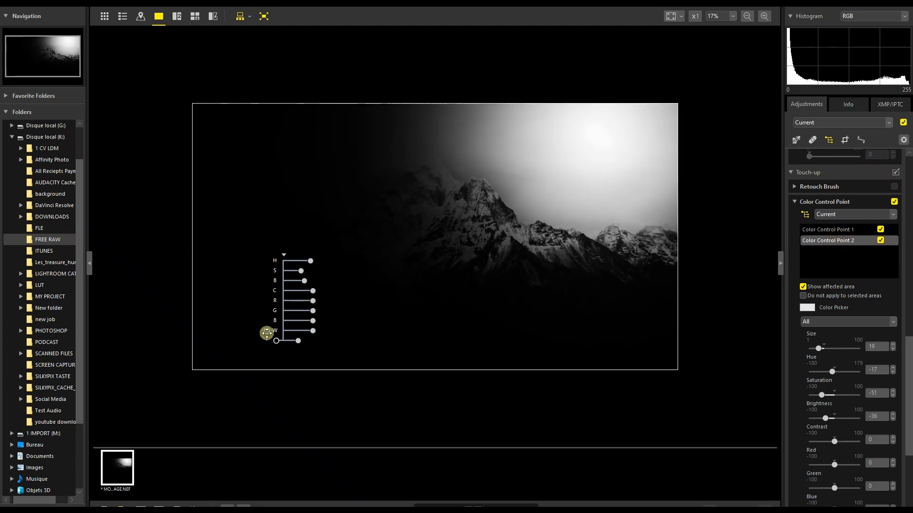
left_click_drag(266, 333, 378, 344)
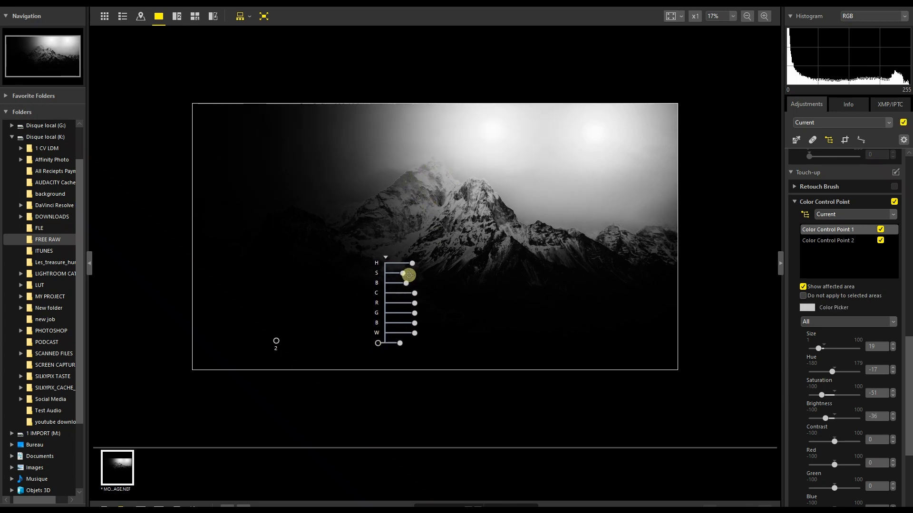
- Keep duplicating and repositioning color control points until six cover the whole sky, giving the sixth size 25 and brightness -46
mouse_move(399, 346)
left_click_drag(398, 346, 595, 354)
mouse_move(540, 354)
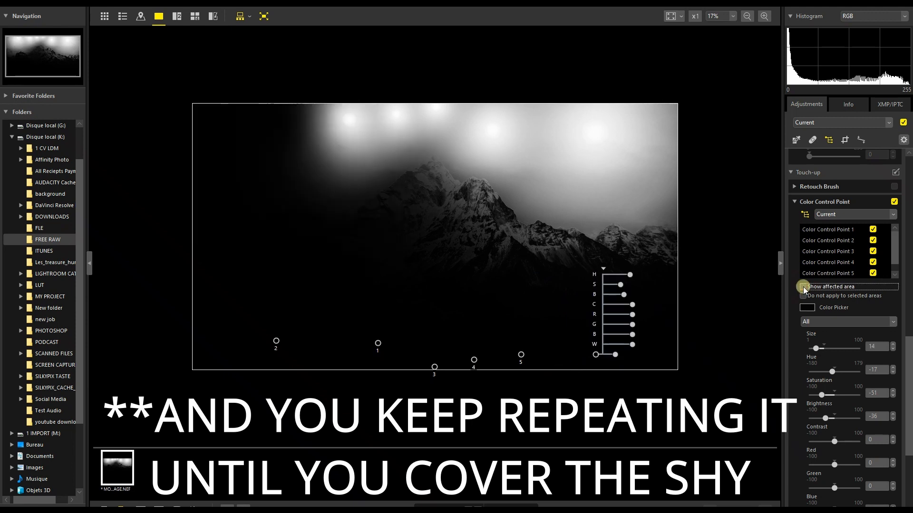
left_click(803, 287)
left_click(803, 287)
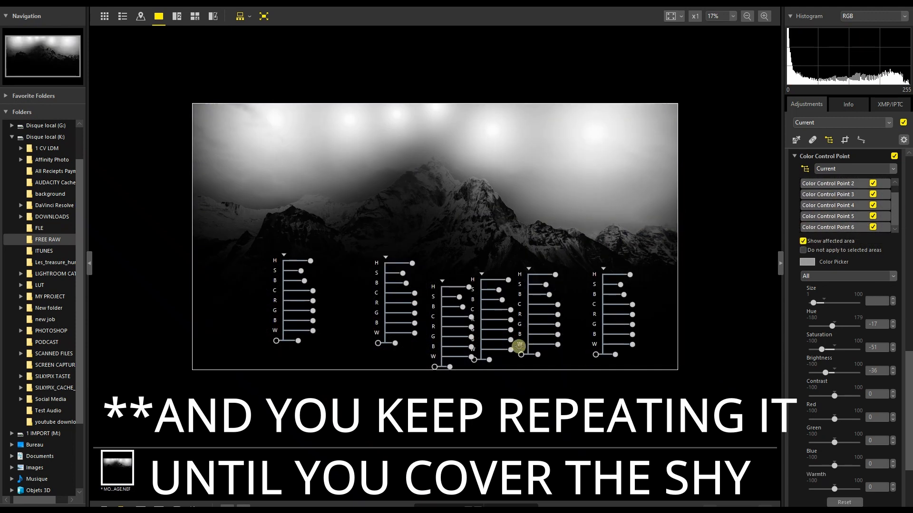
mouse_move(615, 356)
left_click(803, 286)
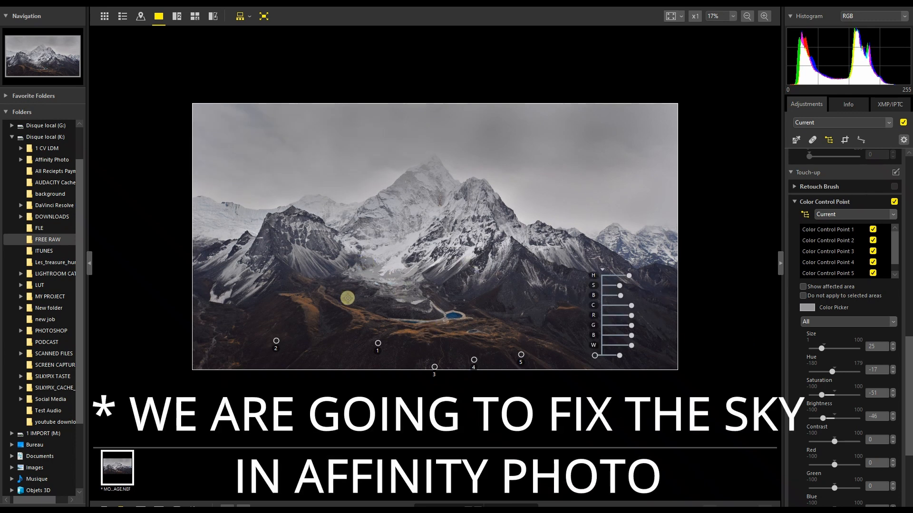
- Add a seventh color control point and, using the affected-area view, reposition it to cover the mountain slopes and valley below the peak
scroll(436, 302, "down", 1)
scroll(420, 320, "up", 2)
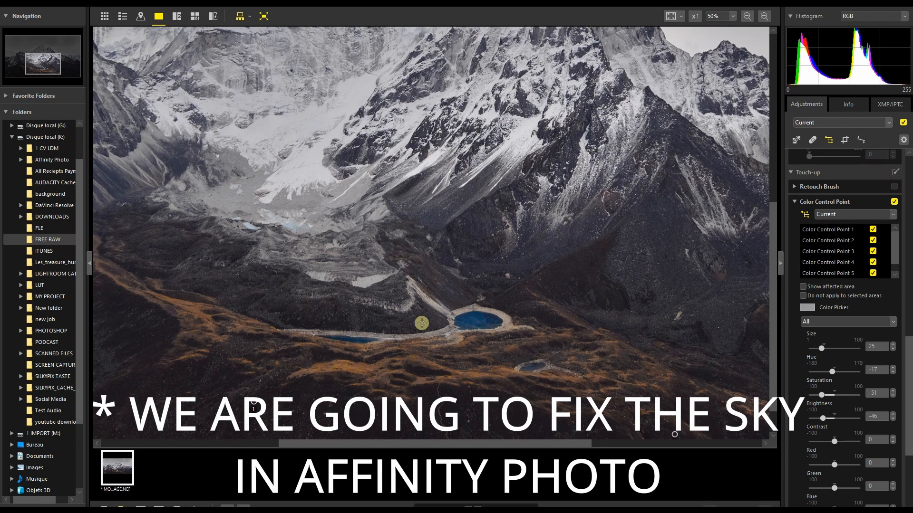
scroll(422, 319, "down", 2)
scroll(421, 320, "up", 1)
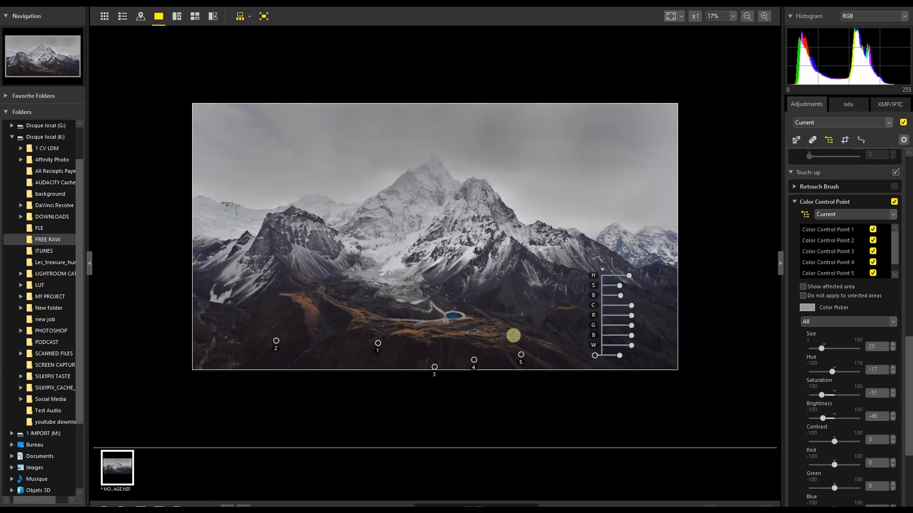
left_click(451, 314)
left_click(802, 286)
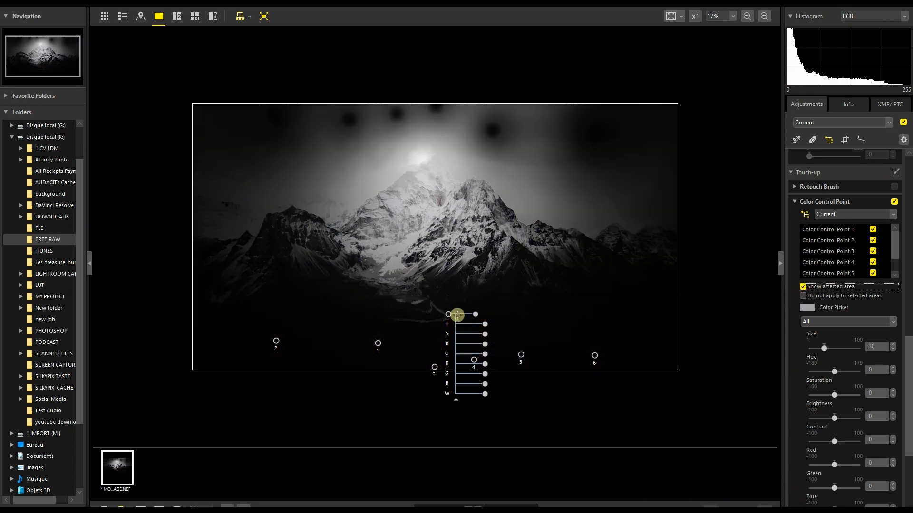
left_click_drag(449, 314, 442, 192)
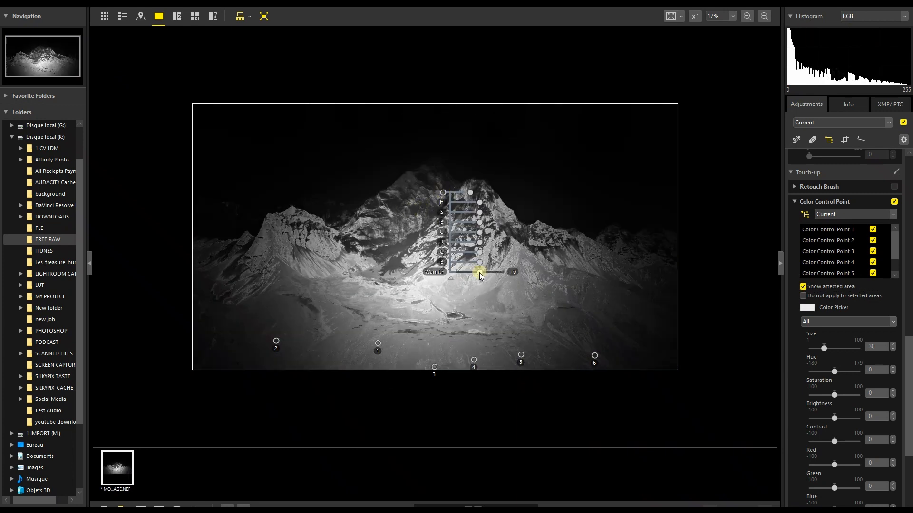
left_click_drag(479, 272, 475, 272)
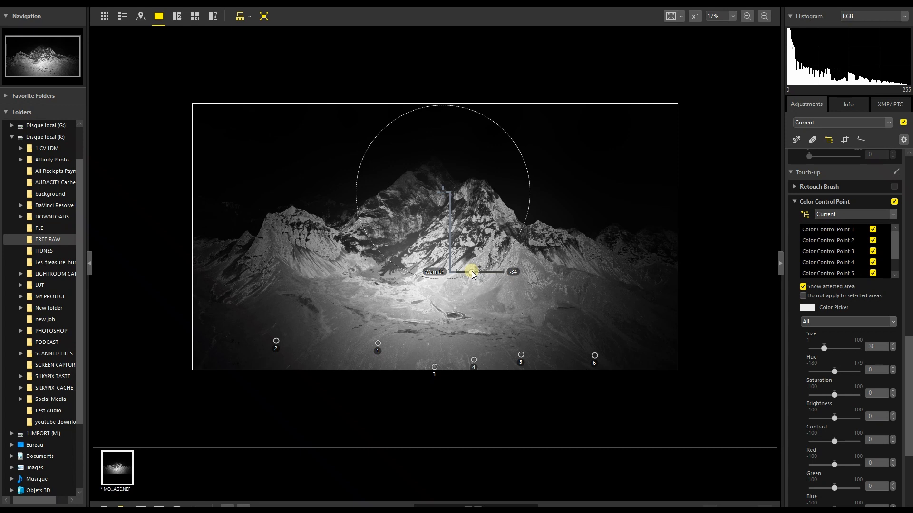
left_click(450, 277)
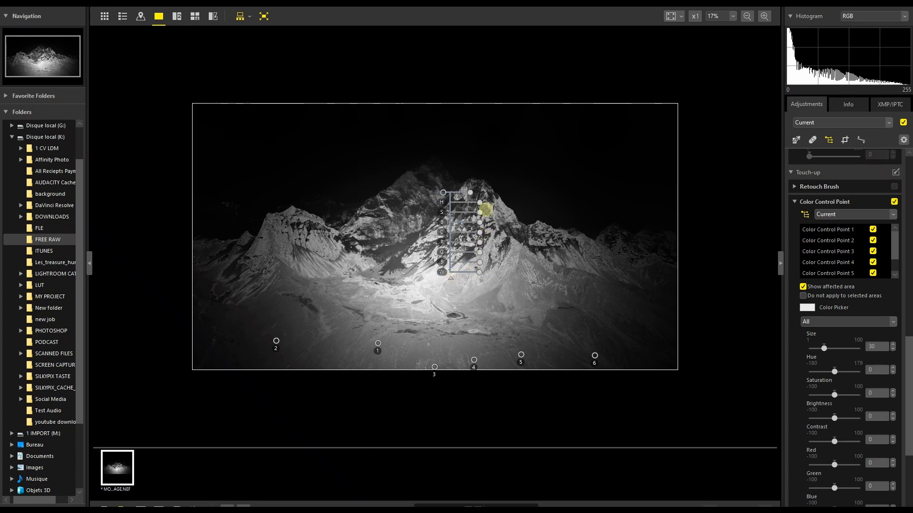
- Set the central mountain control point's size to 24, brightness to 19 and contrast to 43
left_click(469, 194)
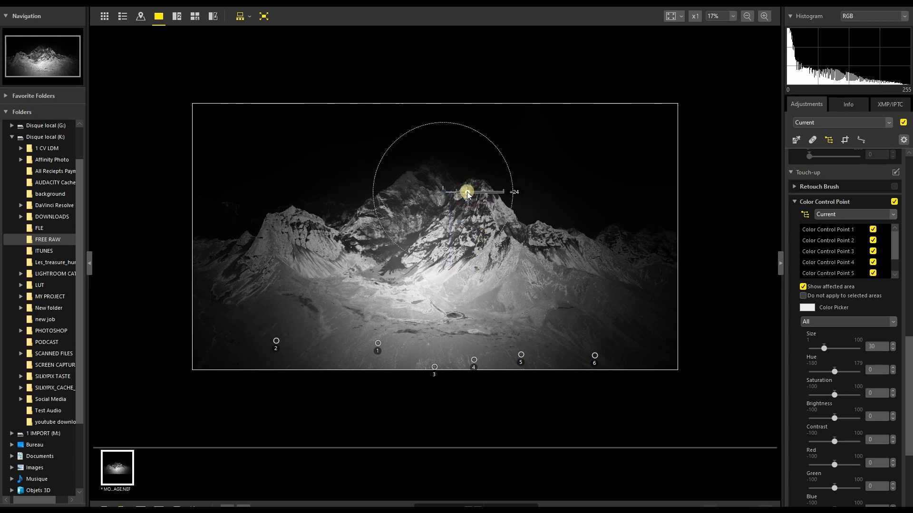
left_click(468, 195)
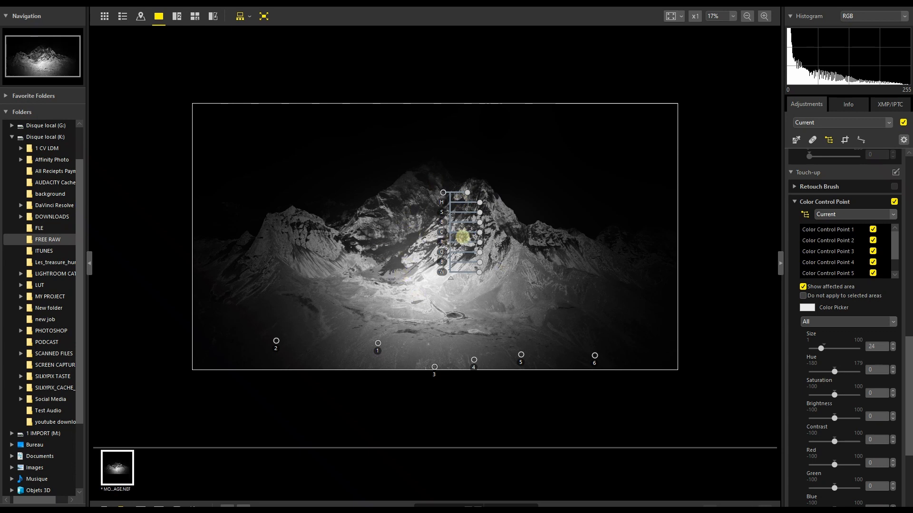
left_click(803, 286)
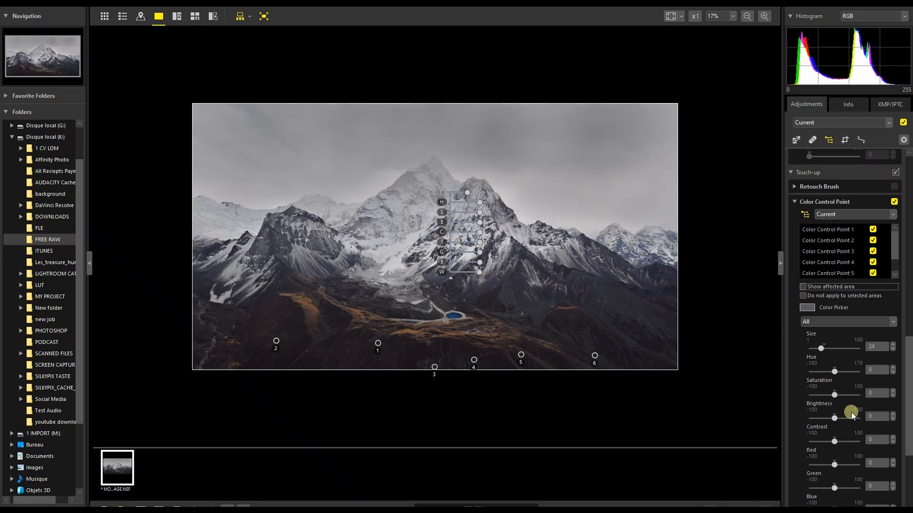
mouse_move(834, 442)
left_mouse_down()
mouse_move(843, 443)
mouse_move(835, 418)
mouse_move(847, 442)
left_mouse_up()
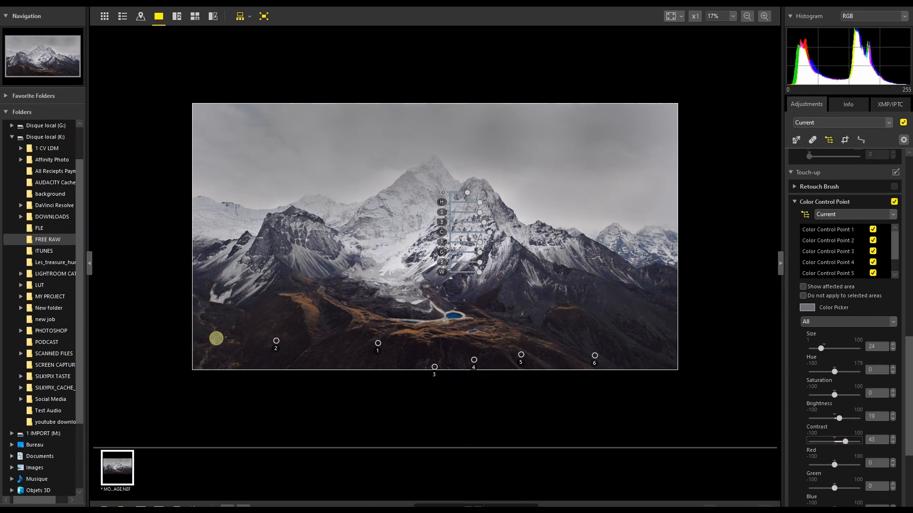
- Add a color control point affecting the lower-left slopes with size 19, brightness 27 and contrast 87
left_click(228, 326)
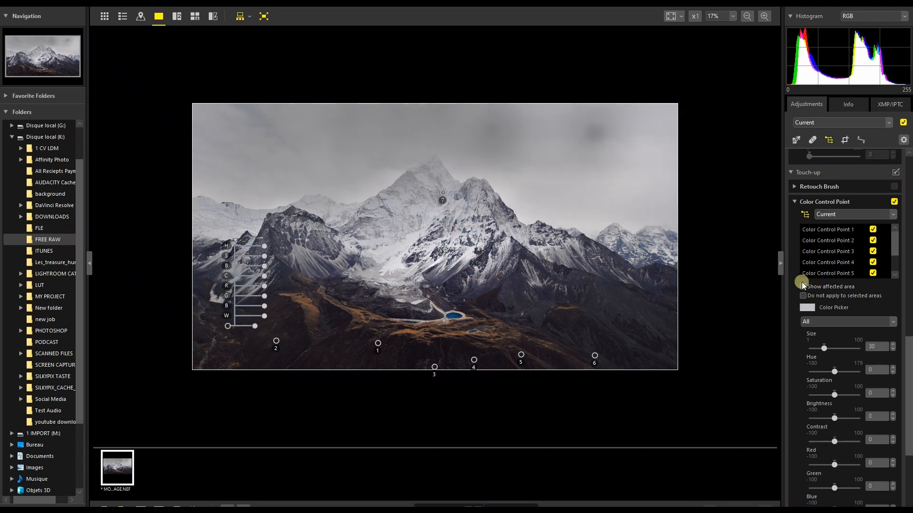
left_click(802, 286)
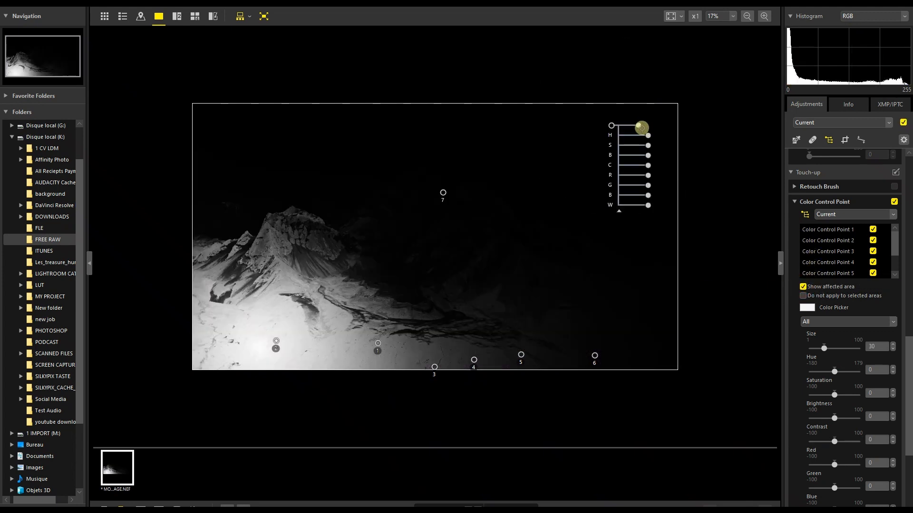
left_click_drag(642, 127, 634, 129)
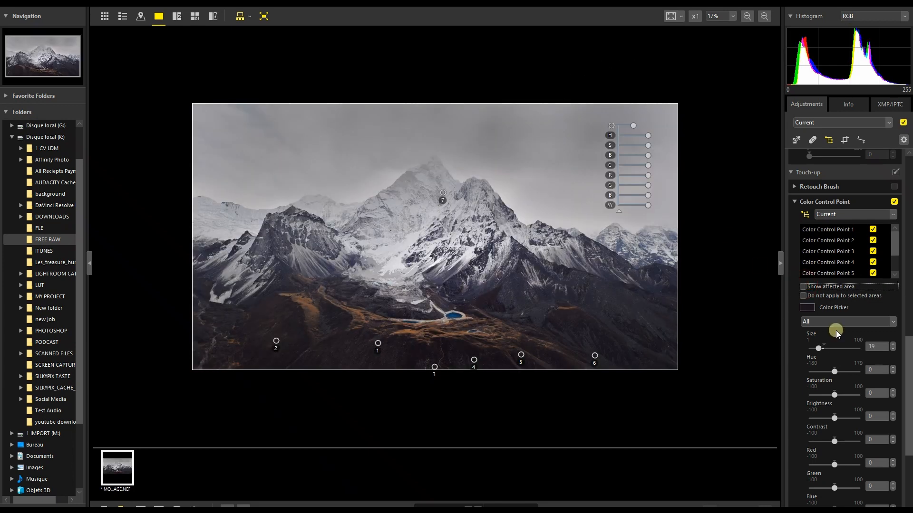
mouse_move(648, 156)
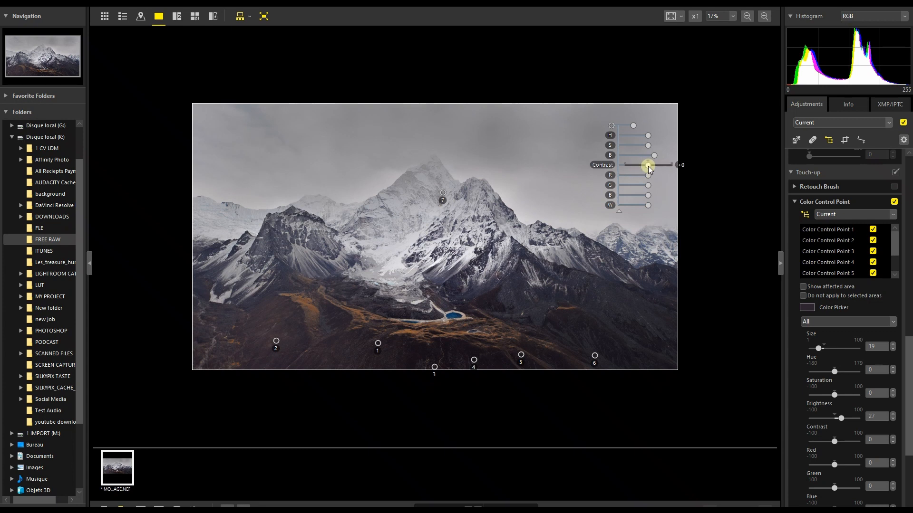
left_click_drag(648, 166, 668, 169)
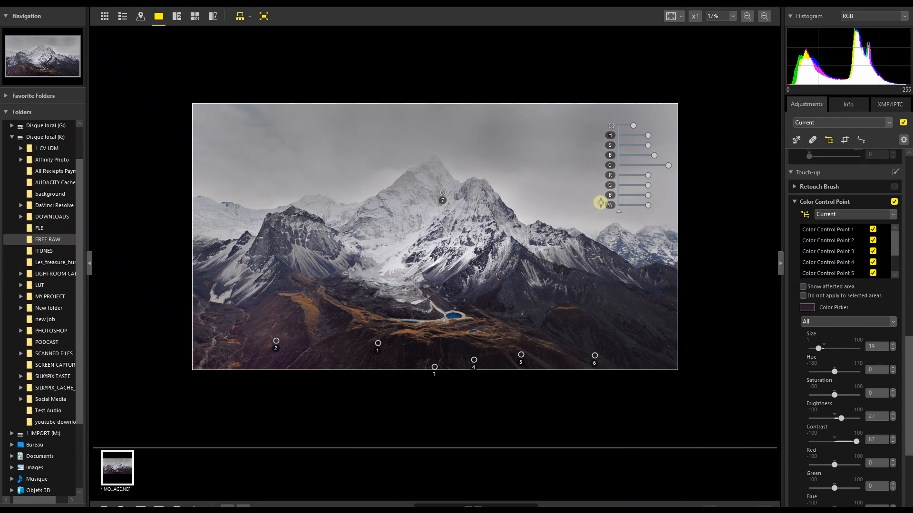
- Duplicate the lower-left slopes' color control point and reposition the copy to affect the lower-right slopes
scroll(824, 266, "down", 5)
scroll(823, 266, "up", 4)
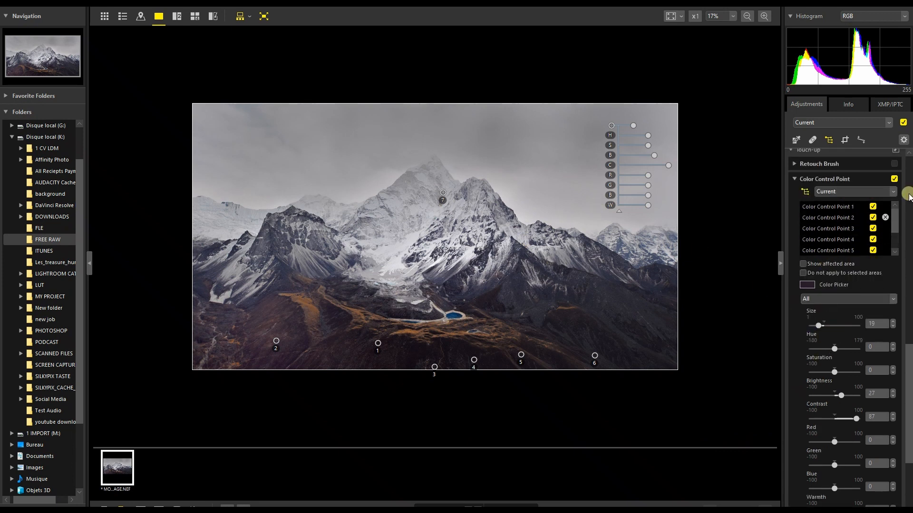
left_click_drag(893, 227, 894, 243)
right_click(835, 251)
left_click(838, 257)
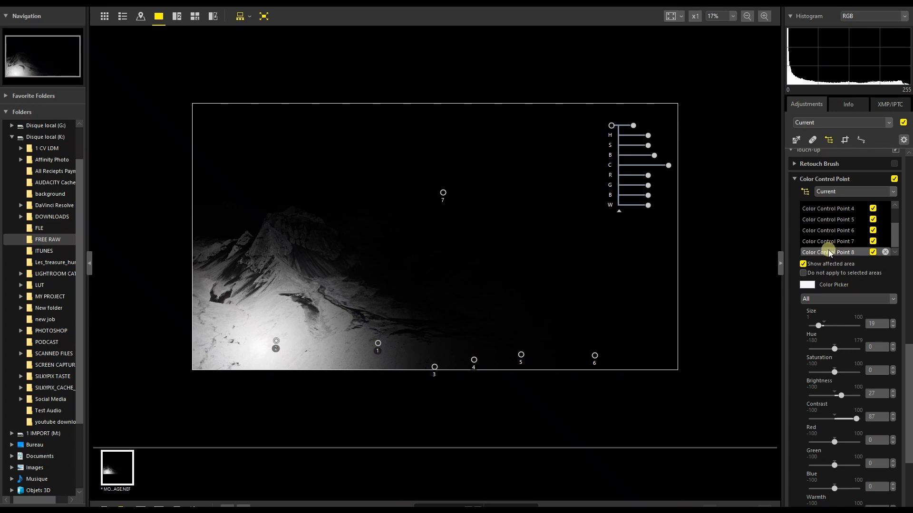
right_click(829, 251)
left_click(834, 264)
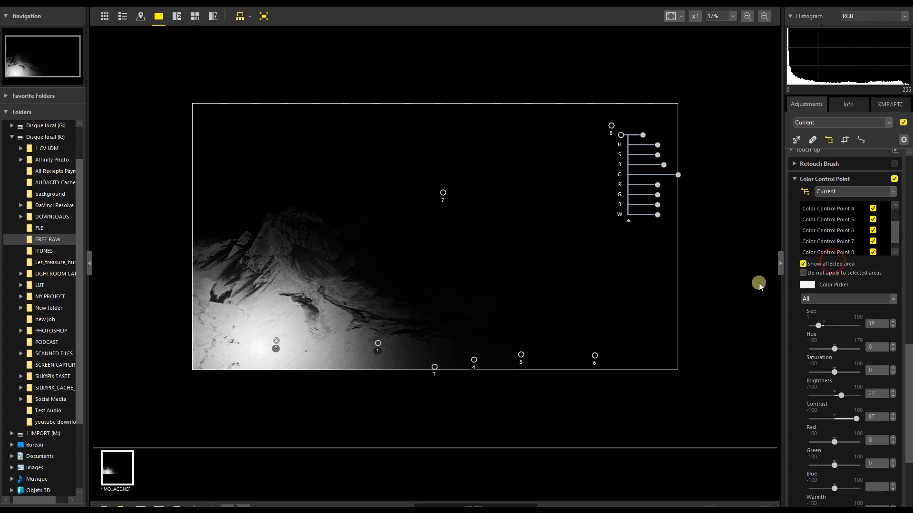
left_click(276, 341)
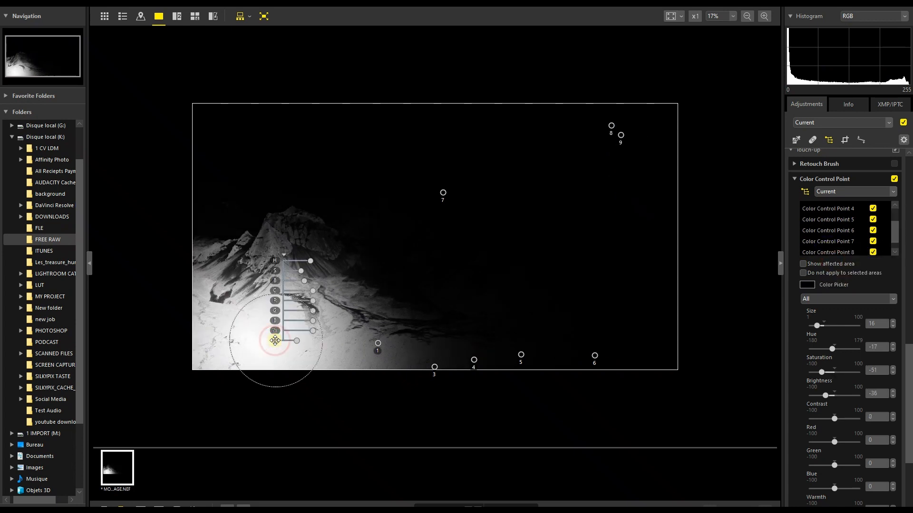
left_click_drag(622, 137, 218, 123)
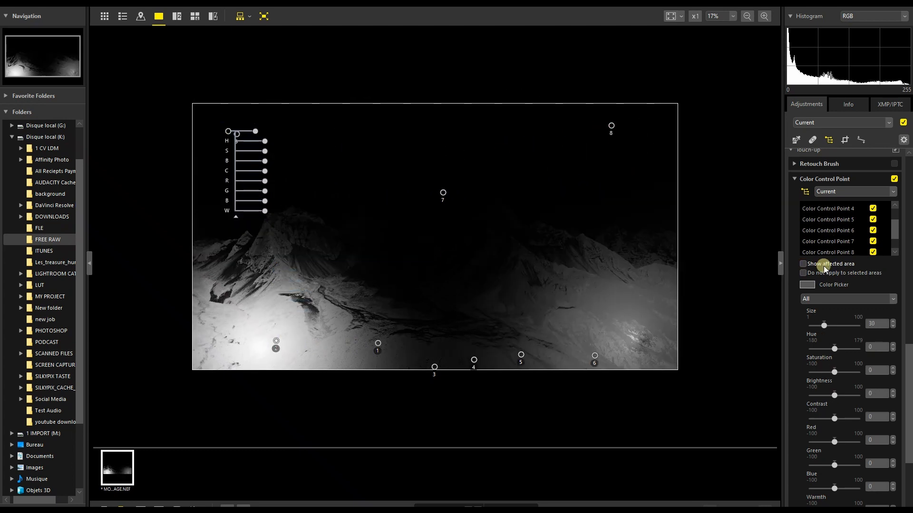
- Turn off the affected-area view of color control points 8 and 9, and collapse the Color Control Point settings
left_click(810, 250)
left_click(804, 241)
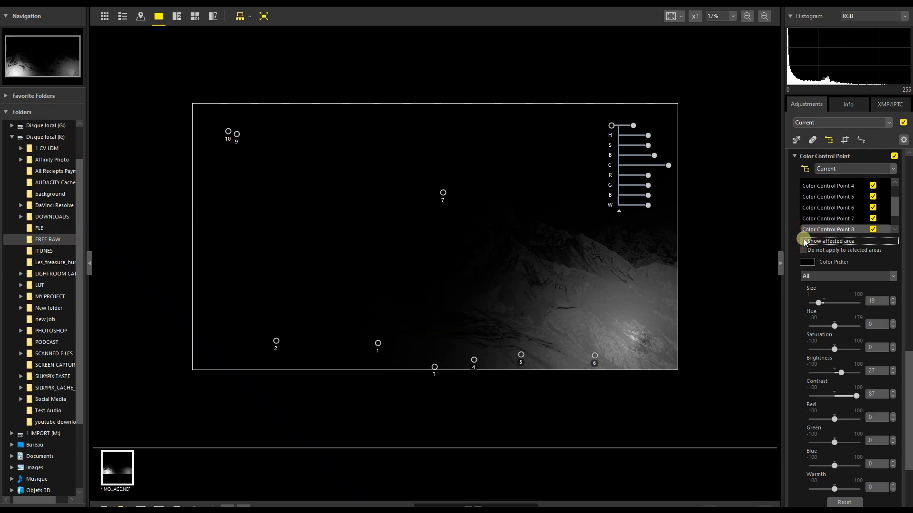
left_click(804, 241)
scroll(837, 209, "down", 1)
left_click(830, 215)
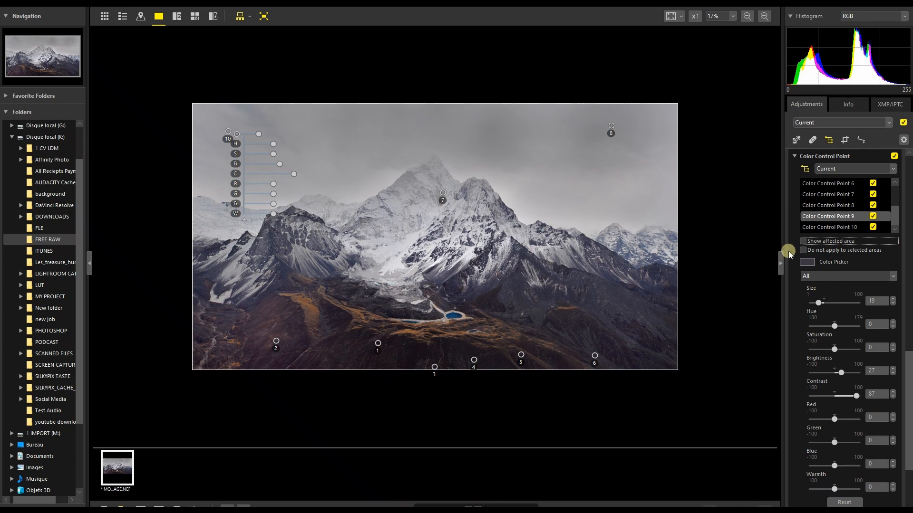
left_click(795, 157)
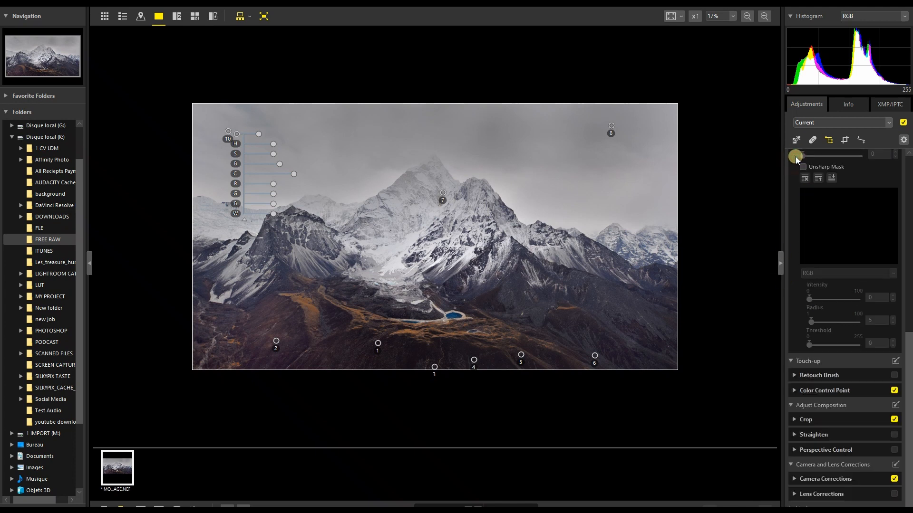
- Enable Noise Reduction with the Better Quality method
scroll(801, 233, "up", 2)
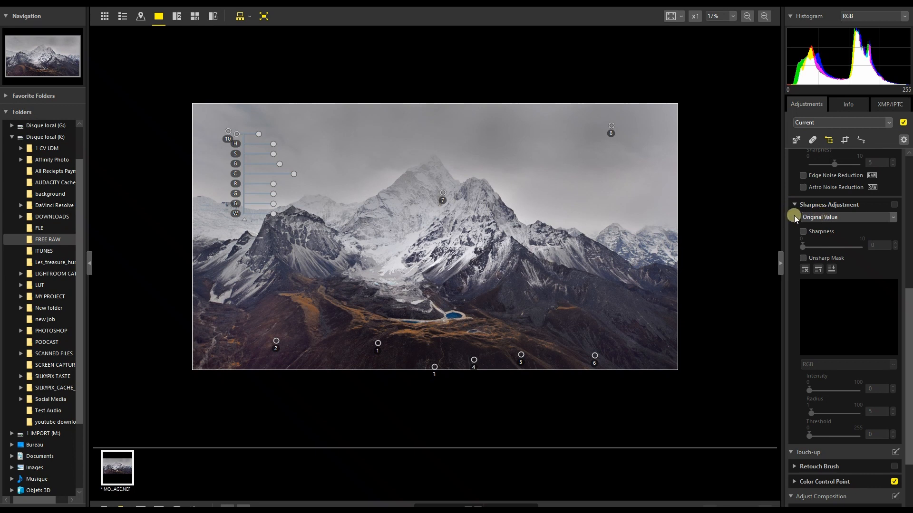
scroll(797, 205, "up", 3)
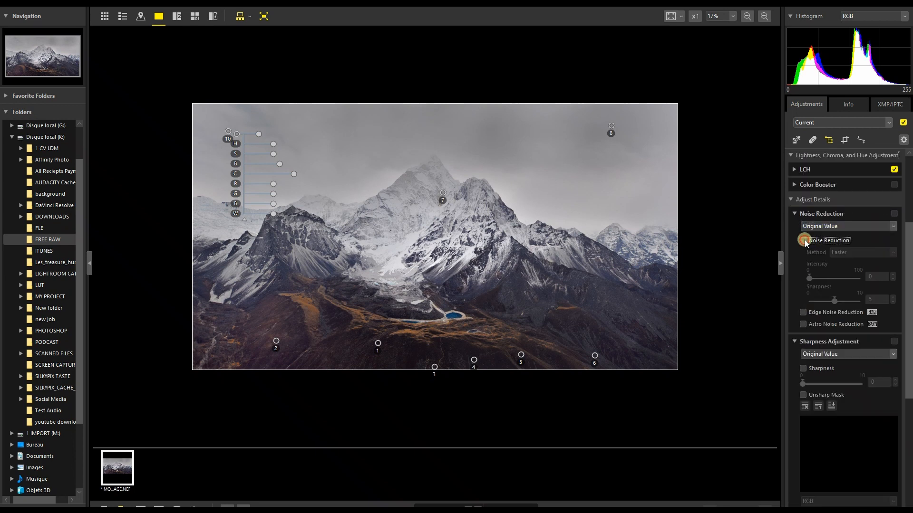
left_click(851, 256)
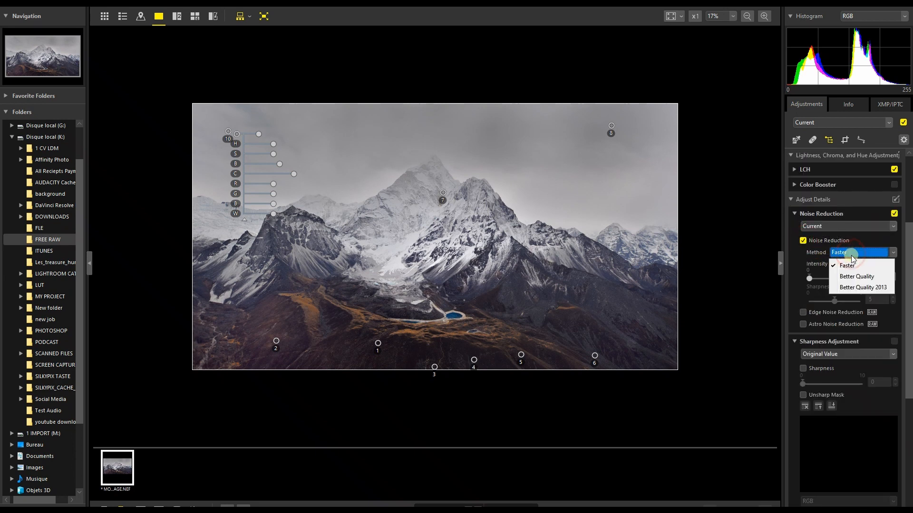
left_click(849, 279)
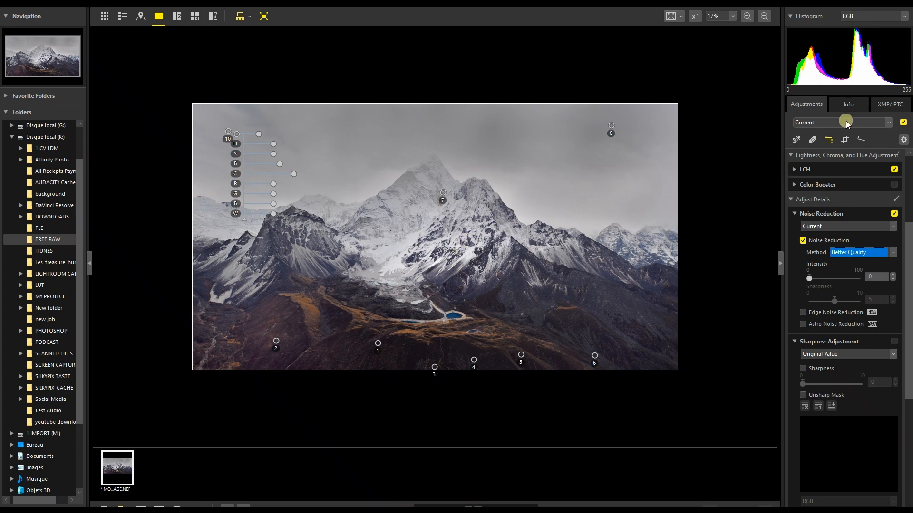
- Set the noise reduction intensity to 15 and its sharpness to 8, and enable Edge Noise Reduction
left_click(828, 141)
left_click(529, 271)
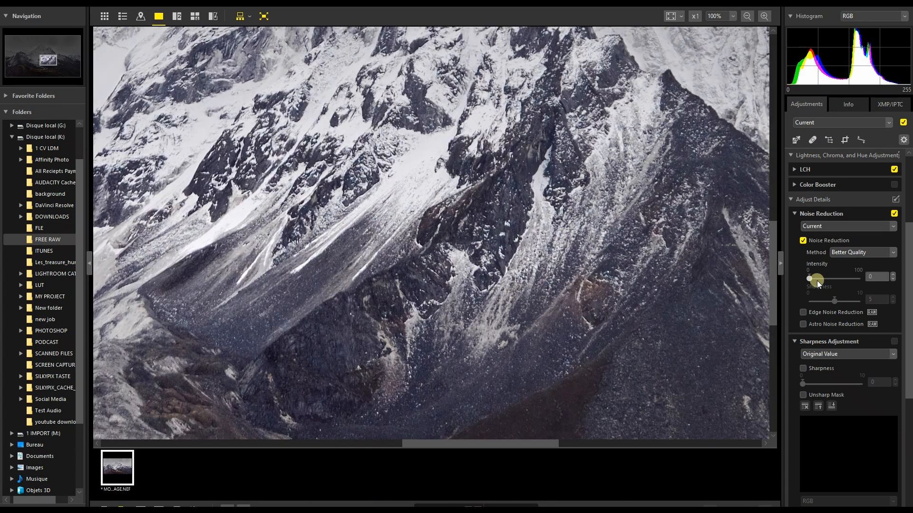
left_click_drag(809, 279, 817, 281)
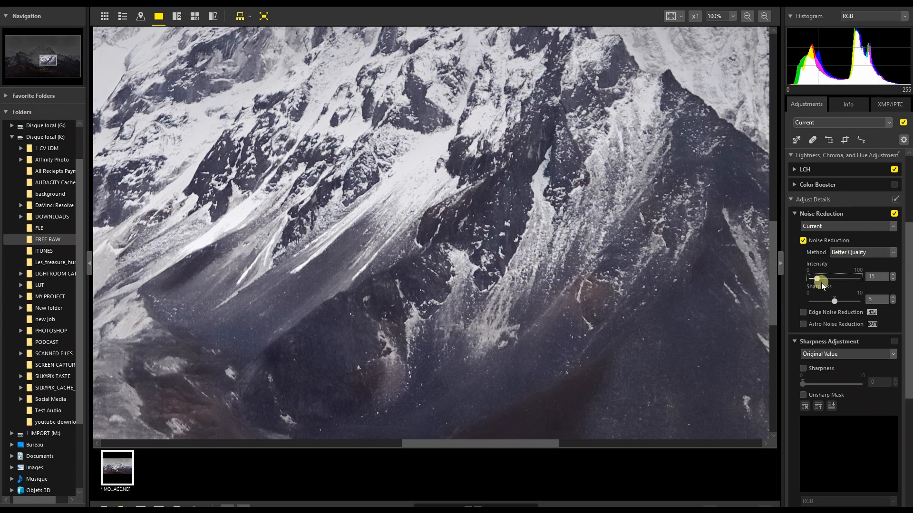
left_click(848, 303)
left_click(803, 313)
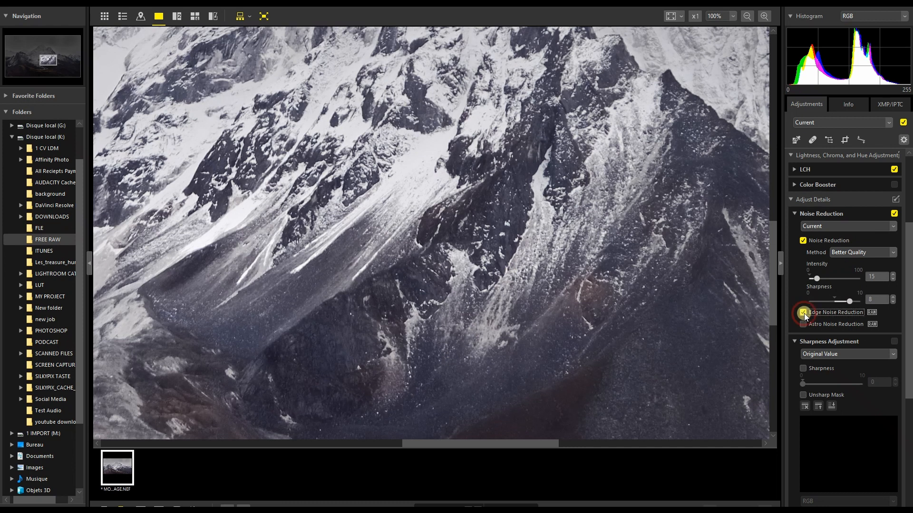
- Enable Sharpness at a value of 2, and collapse the Noise Reduction and Sharpness Adjustment settings
left_click(804, 368)
left_click(812, 384)
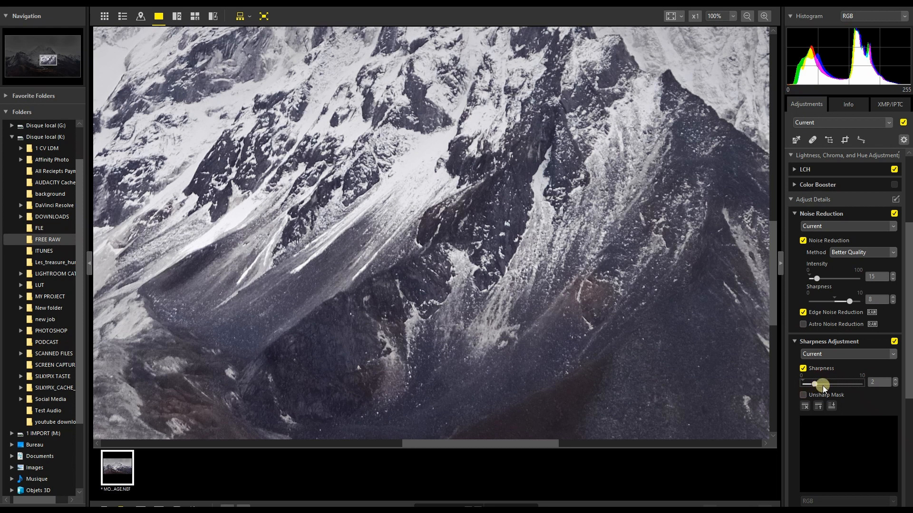
left_click(794, 214)
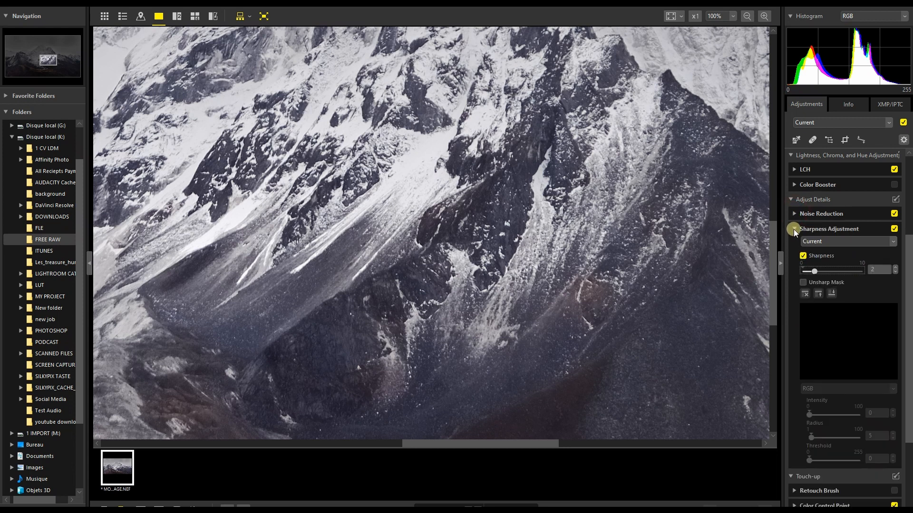
left_click(794, 230)
left_click(425, 253)
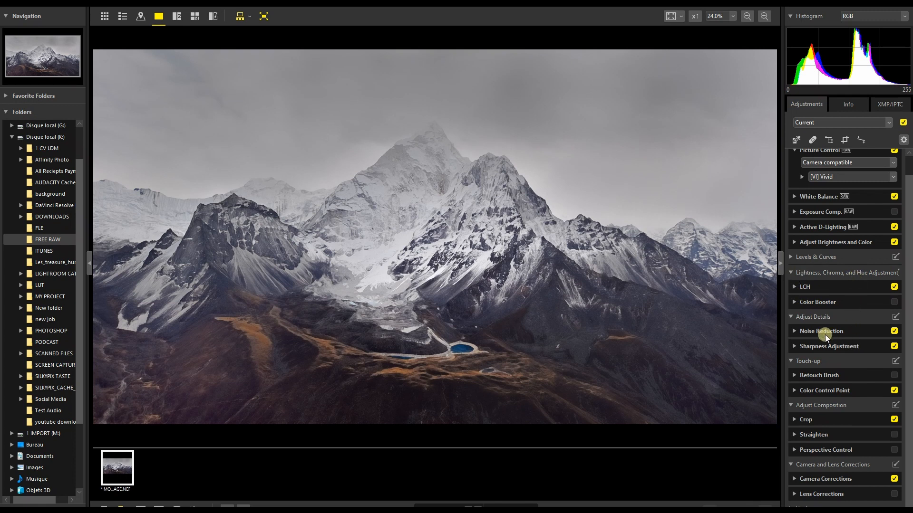
- In Levels & Curves, raise the highlight point of the RGB curve and shift its shadow point slightly to darken the shadows
left_click(820, 257)
left_click(832, 288)
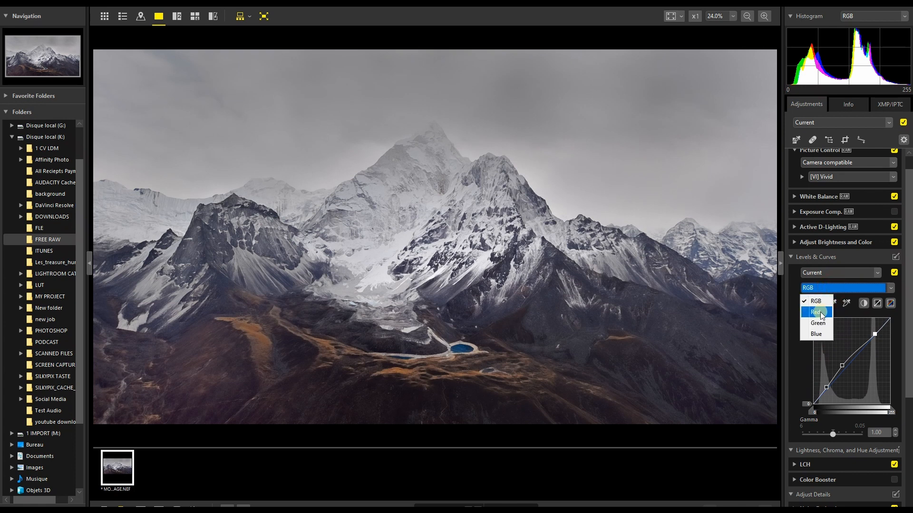
left_click(816, 301)
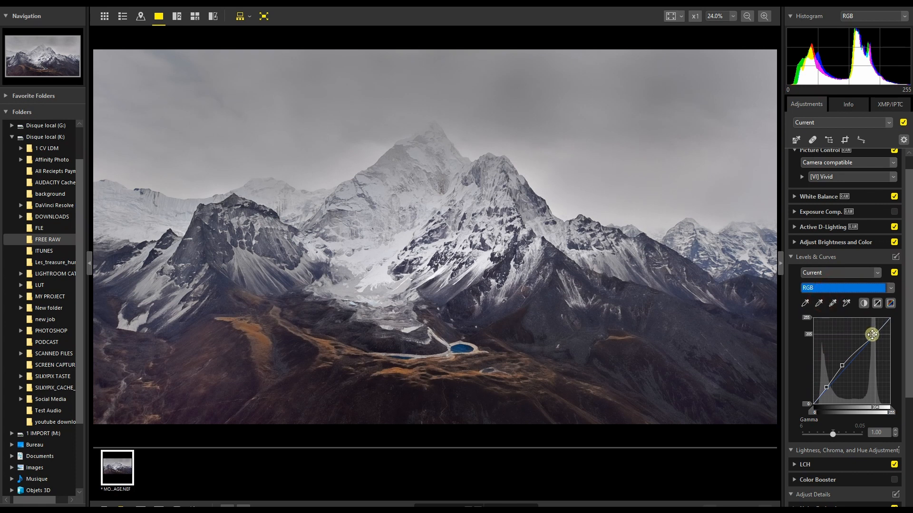
left_click_drag(873, 332, 874, 329)
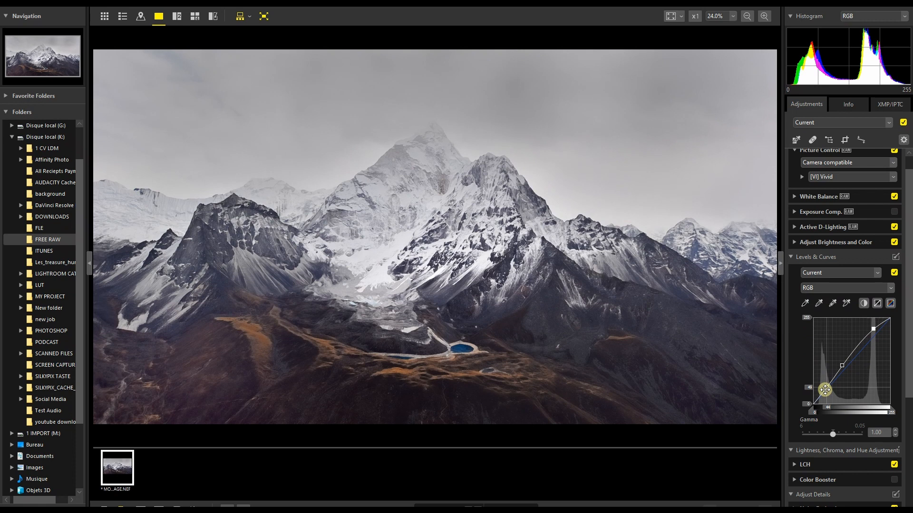
left_click_drag(825, 390, 828, 387)
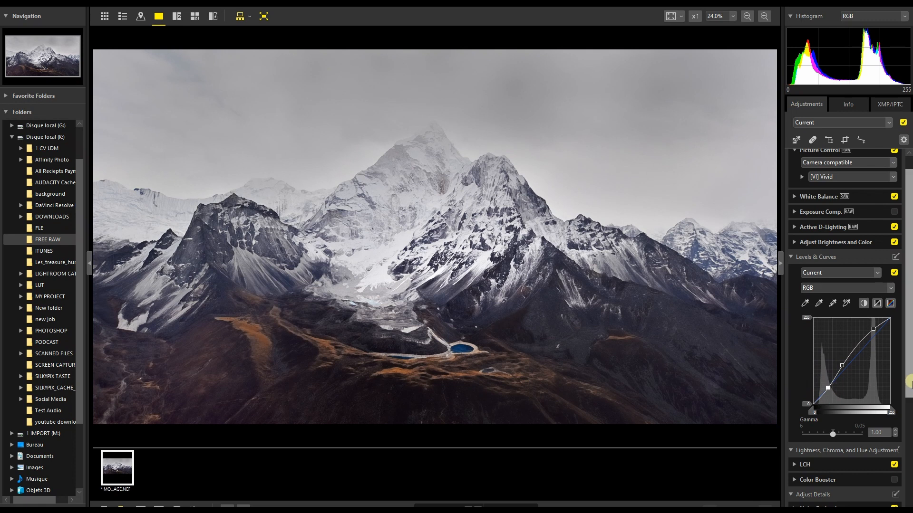
left_click(820, 397)
key("ctrl+z")
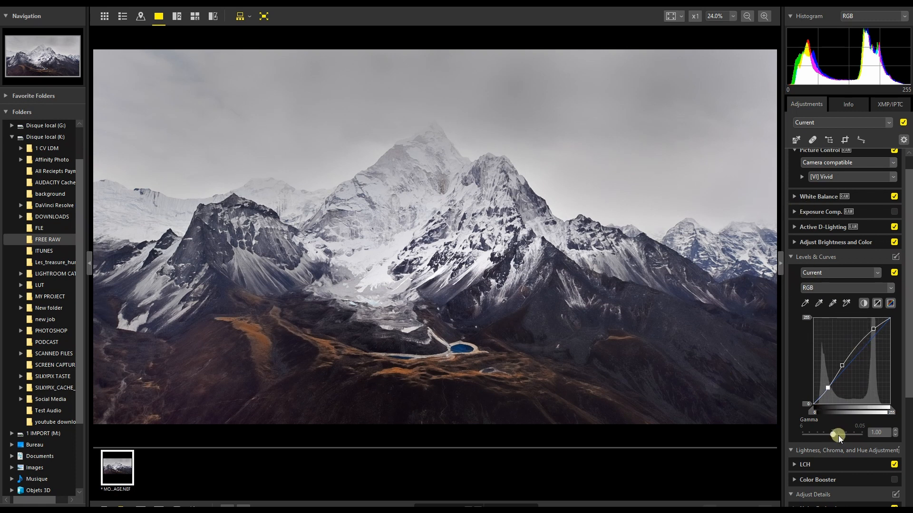
- Set the Levels & Curves gamma to 1.08 and lower the shadow point of the RGB curve slightly
left_click_drag(837, 435, 839, 437)
mouse_move(828, 395)
left_mouse_down()
mouse_move(829, 384)
mouse_move(825, 391)
left_mouse_up()
left_click(862, 362)
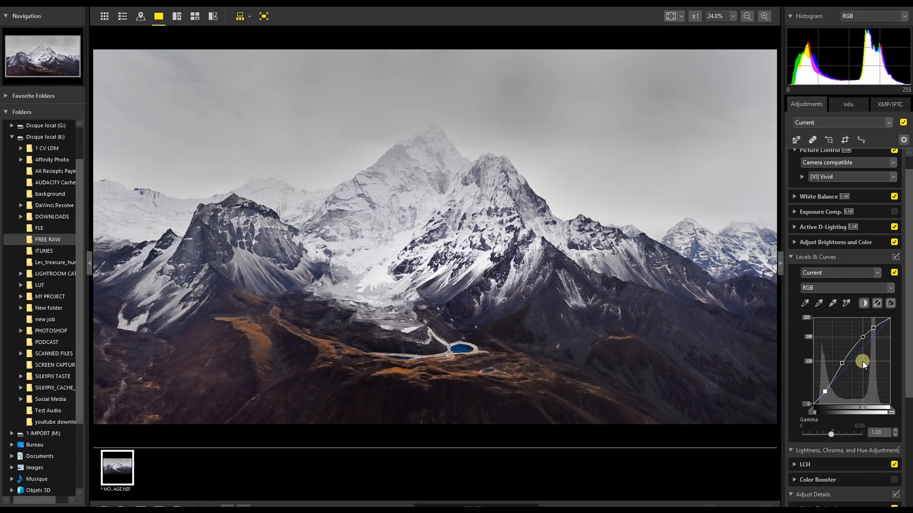
key("ctrl+z")
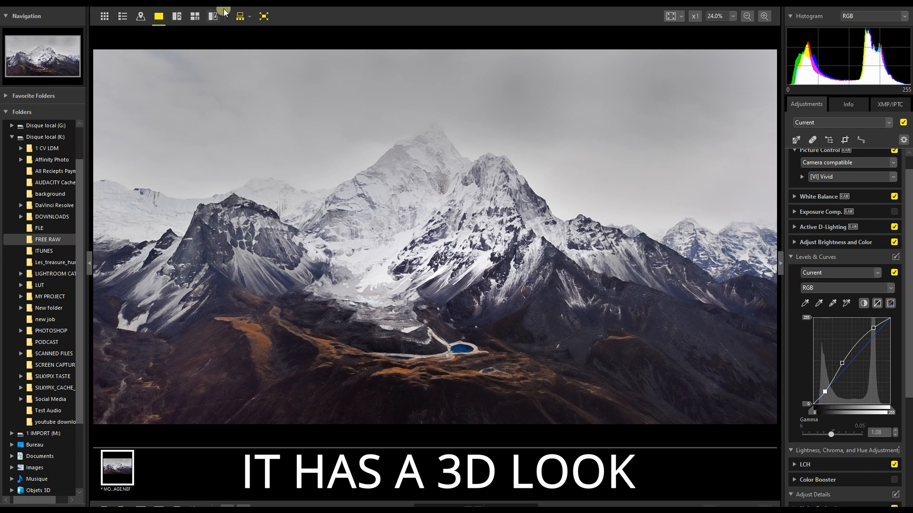
- Leave the full-screen view and export the photo as TIFF (16 Bit) into the same folder as the originals
left_click(265, 16)
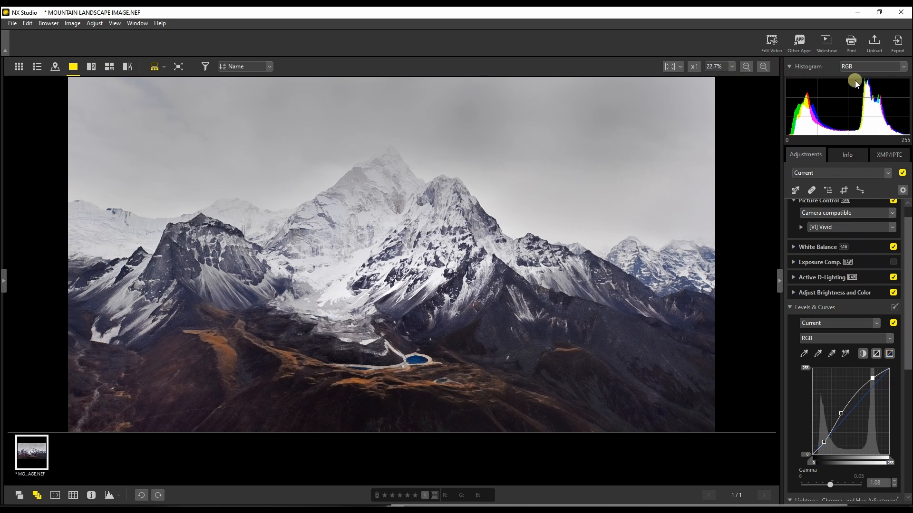
left_click(903, 44)
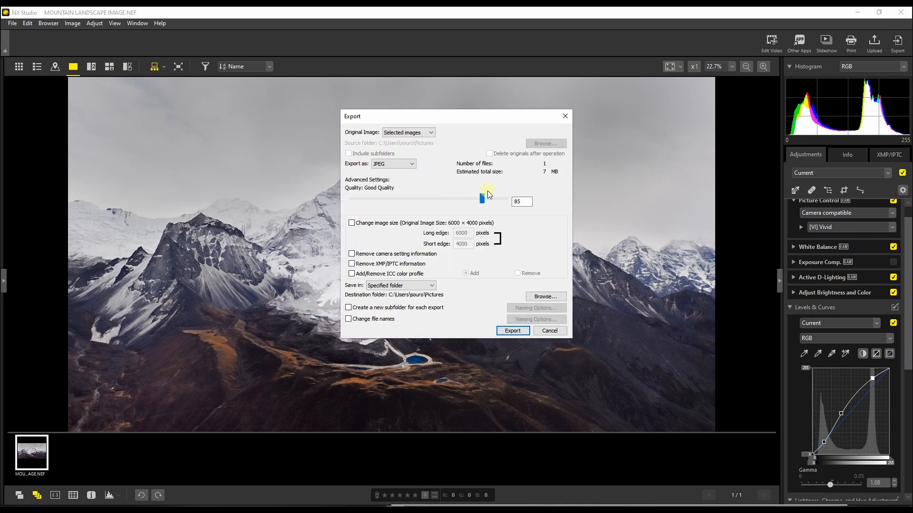
left_click(400, 164)
left_click(393, 179)
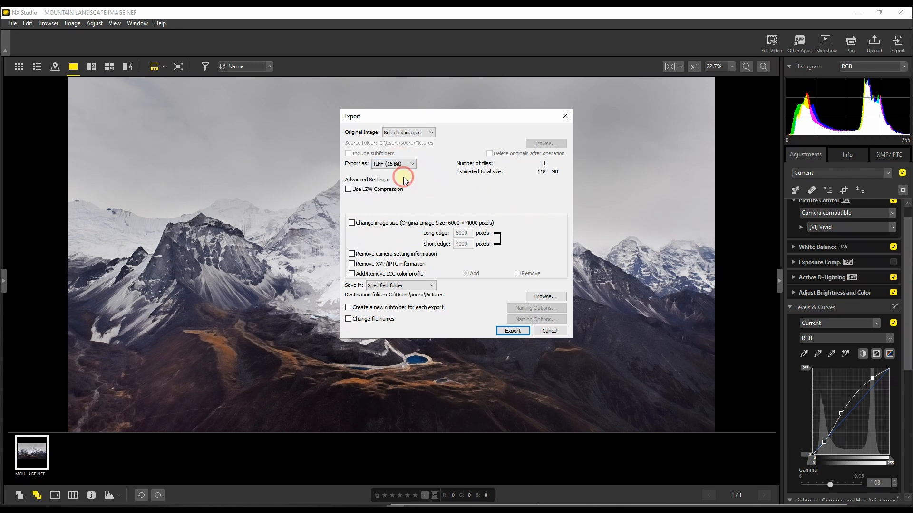
left_click(387, 285)
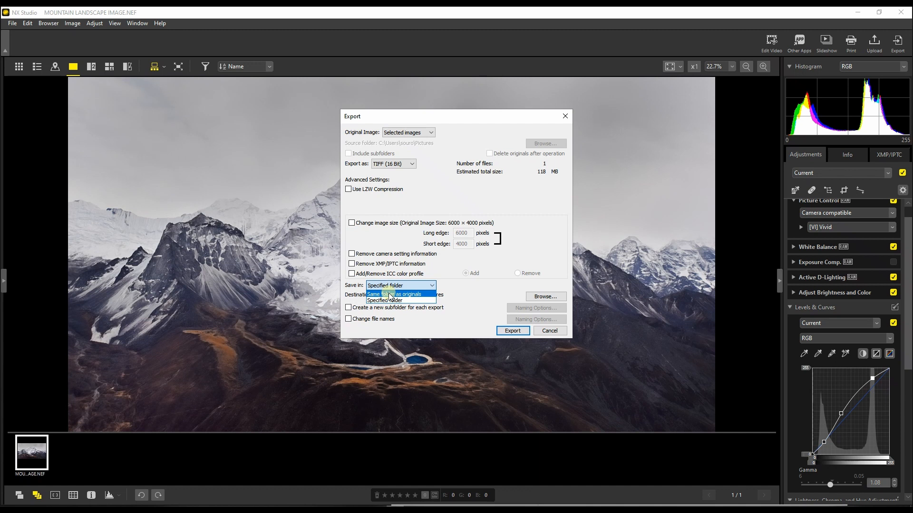
left_click(390, 295)
left_click(505, 334)
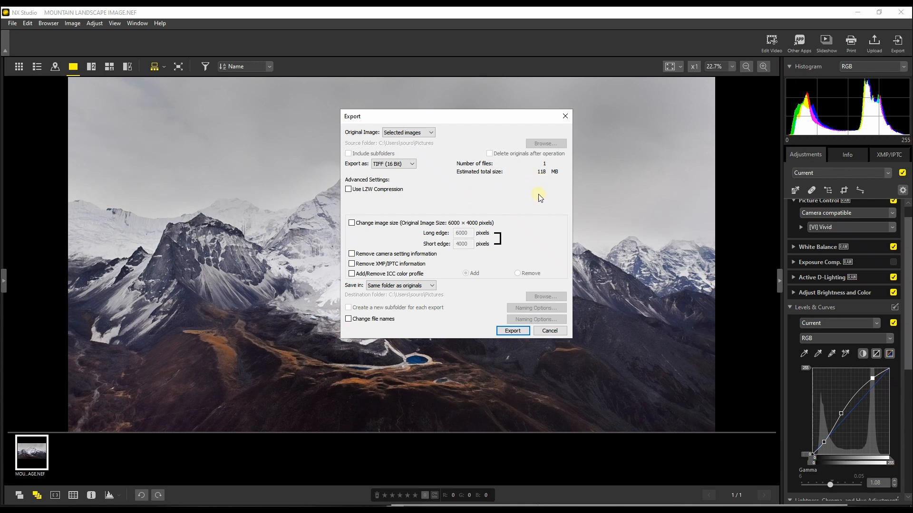
left_click(512, 330)
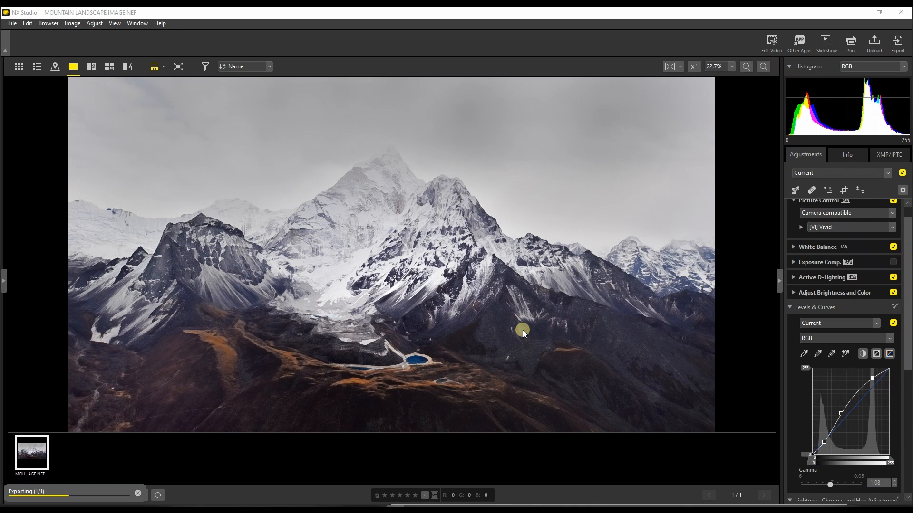
- Close NX Studio, and view the exported MOUNTAIN LANDSCAPE IMAGE.TIF from the FREE RAW folder in Honeyview
left_click(901, 11)
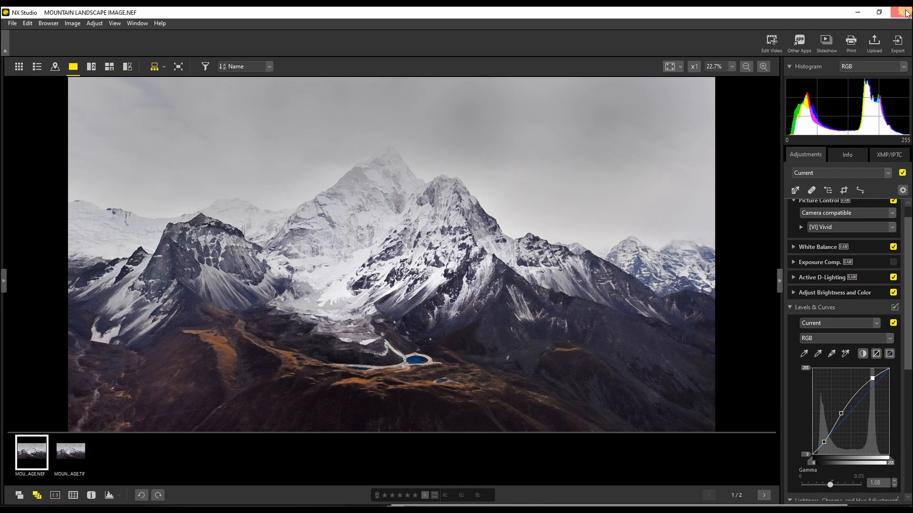
left_click(572, 150)
left_click(452, 150)
left_click(517, 143)
double_click(552, 132)
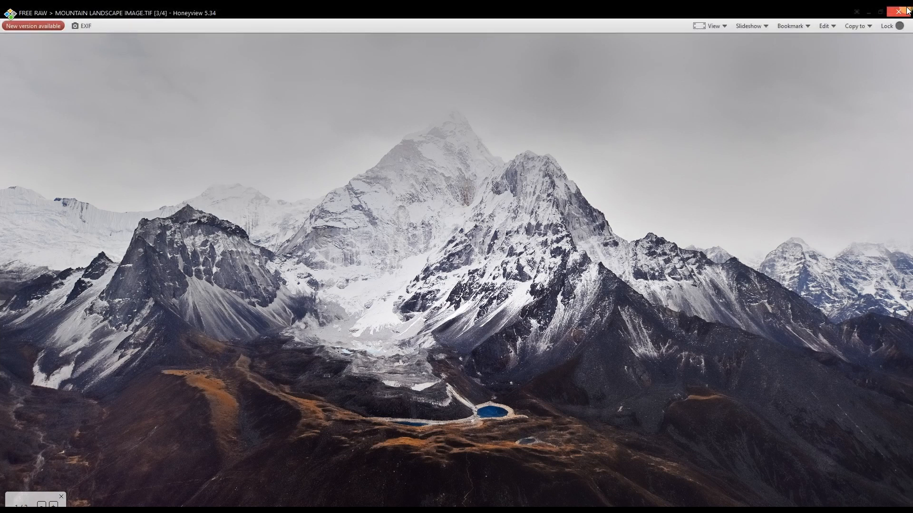
left_click(899, 11)
- Open MOUNTAIN LANDSCAPE IMAGE.TIF in Affinity Photo and duplicate the Background layer
right_click(589, 143)
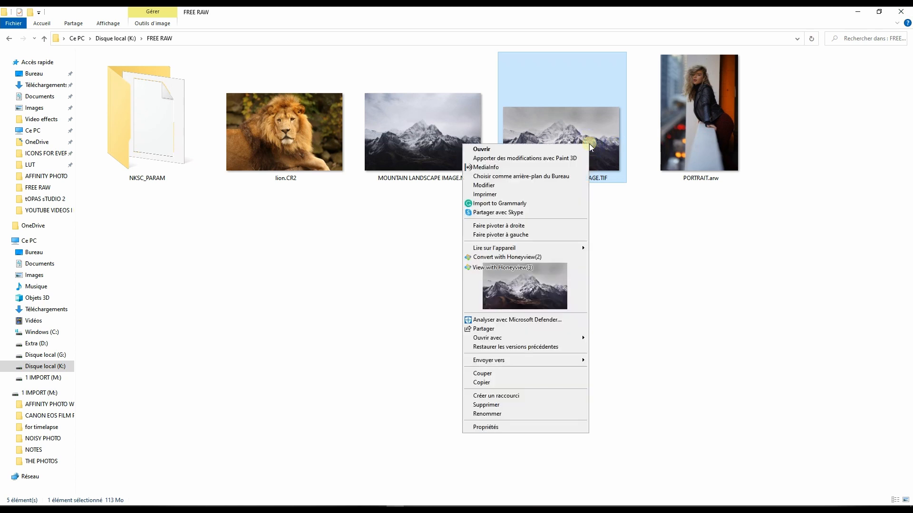
mouse_move(557, 342)
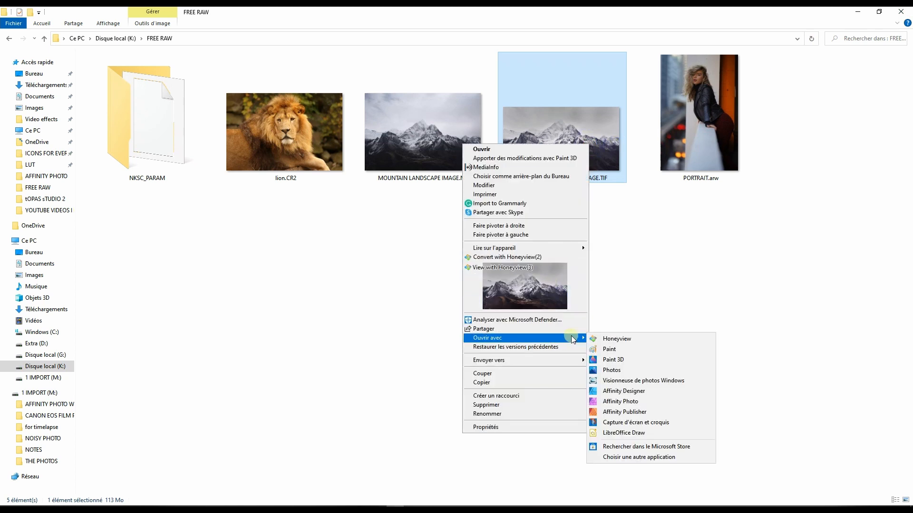
left_click(623, 404)
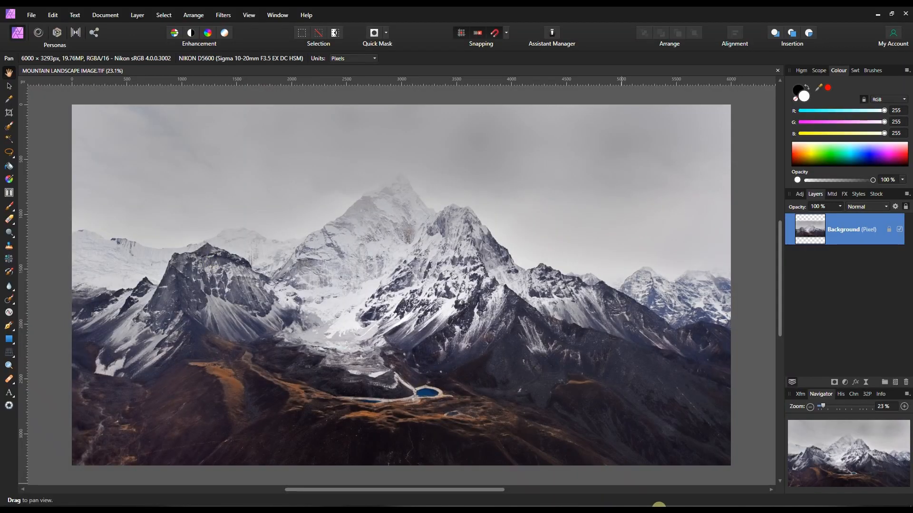
key("ctrl+j")
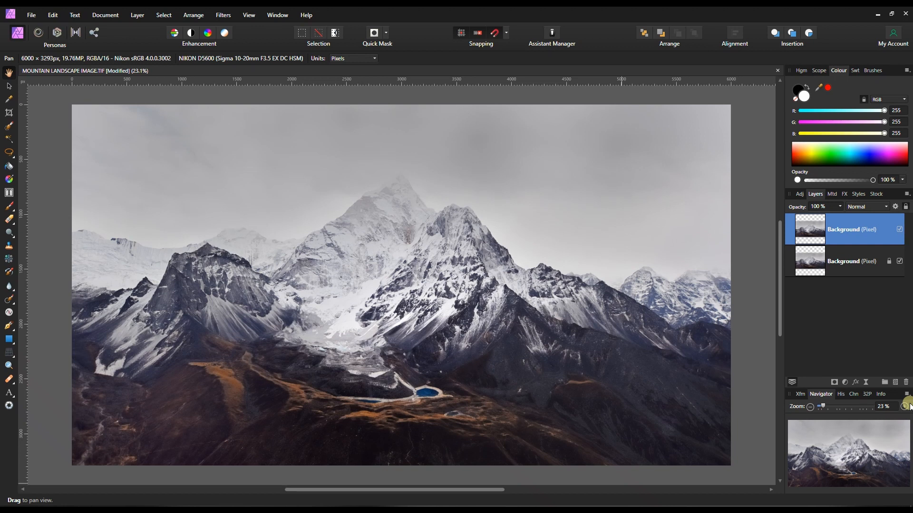
- Add a Levels adjustment above the duplicated layer with its blend mode set to Luminosity
left_click(845, 383)
left_click(803, 150)
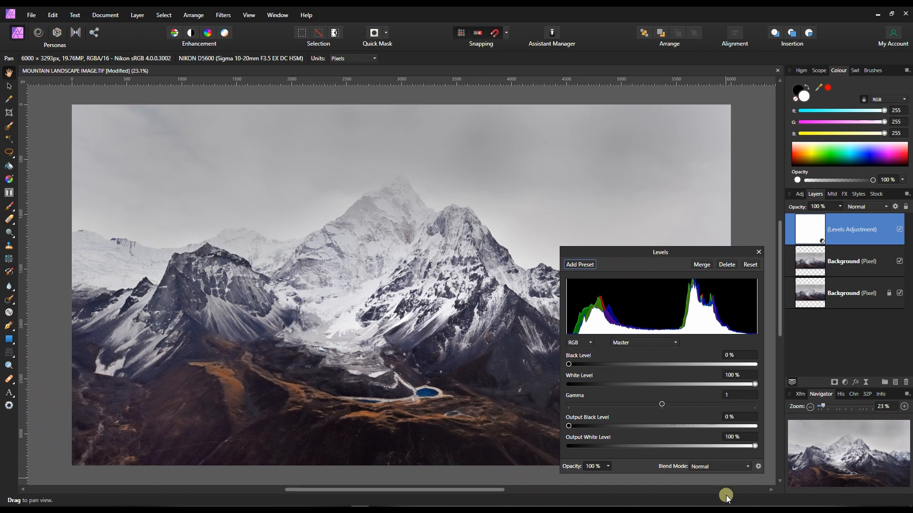
left_click(715, 466)
scroll(718, 453, "down", 5)
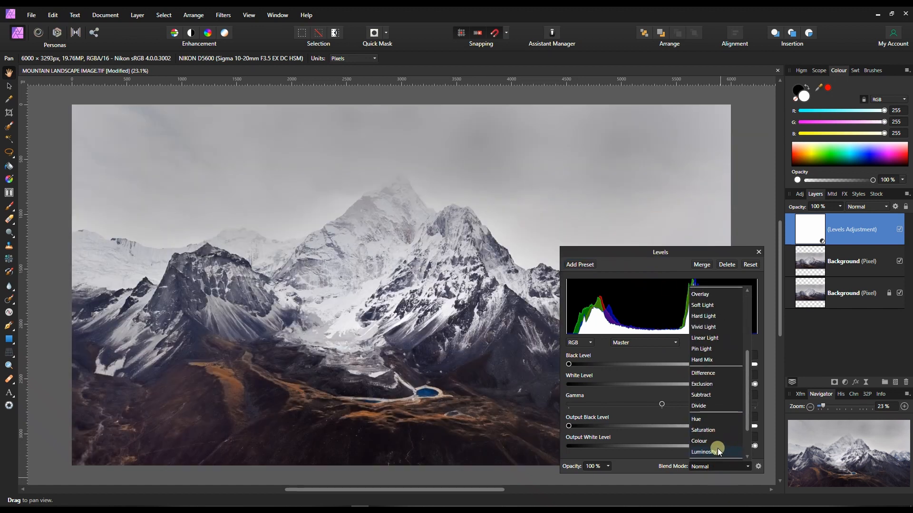
left_click(719, 454)
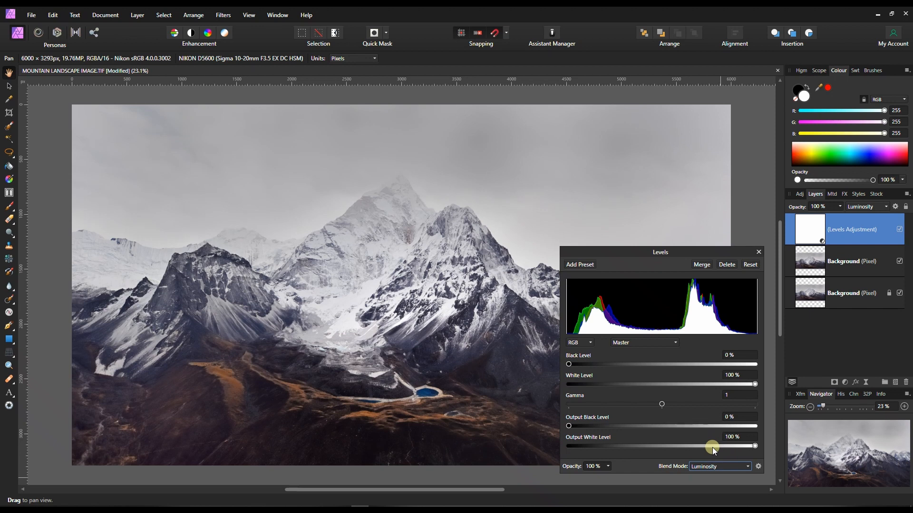
- Set the Levels adjustment's Black Level to 3% and reduce its White Level slightly to brighten the highlights
left_click_drag(569, 364, 575, 365)
left_click_drag(755, 383, 756, 383)
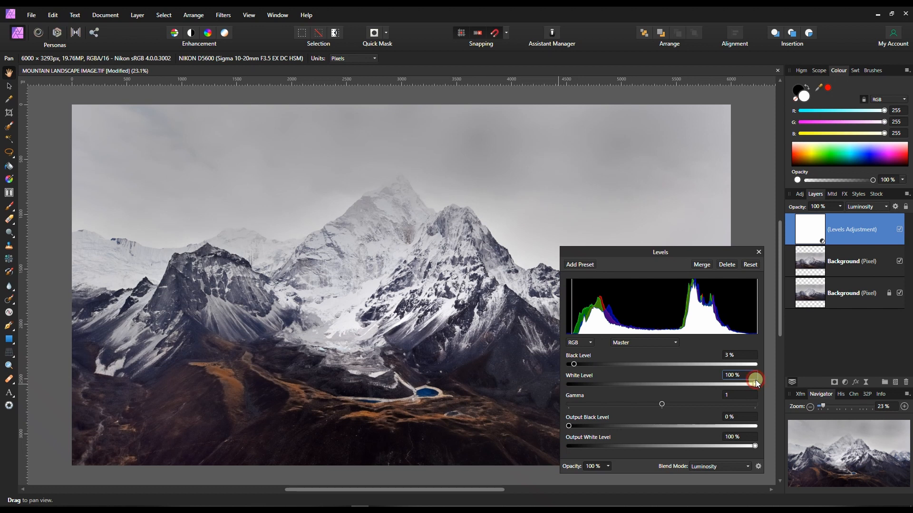
left_click_drag(689, 253, 831, 151)
left_click_drag(898, 281, 885, 286)
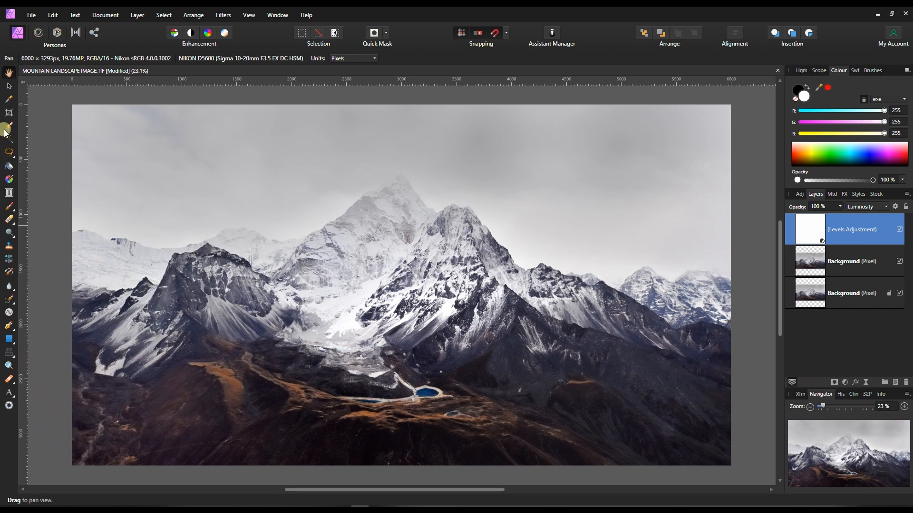
- Crop the image in Unconstrained mode to 6000 x 2947 px, keeping the full width and trimming the upper sky
left_click(9, 113)
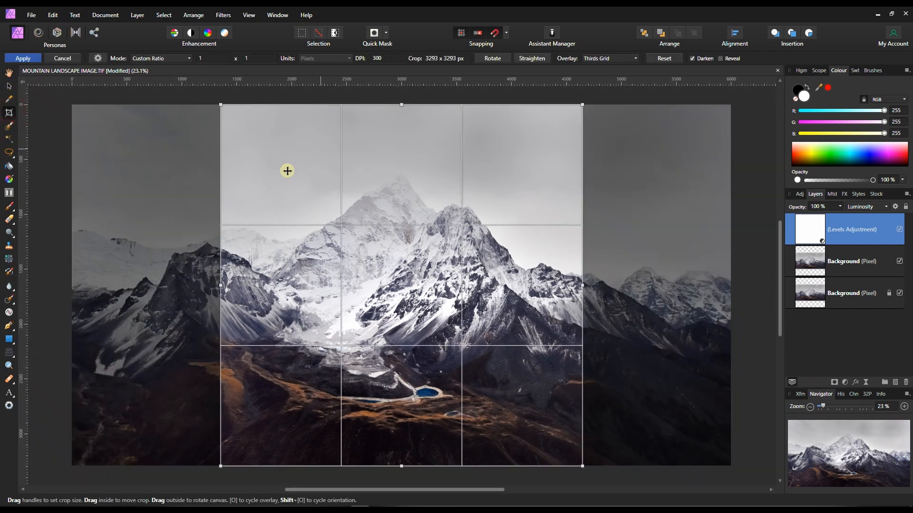
left_click(151, 58)
left_click(149, 69)
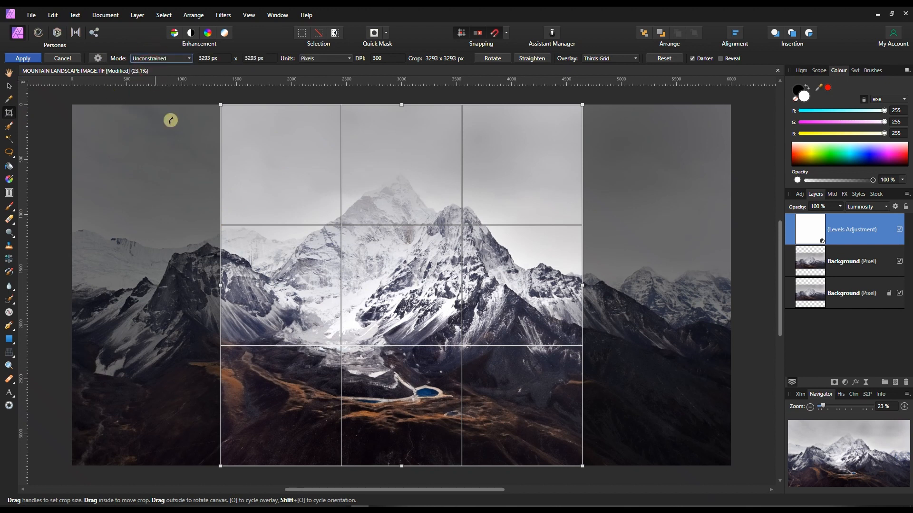
left_click_drag(220, 285, 73, 291)
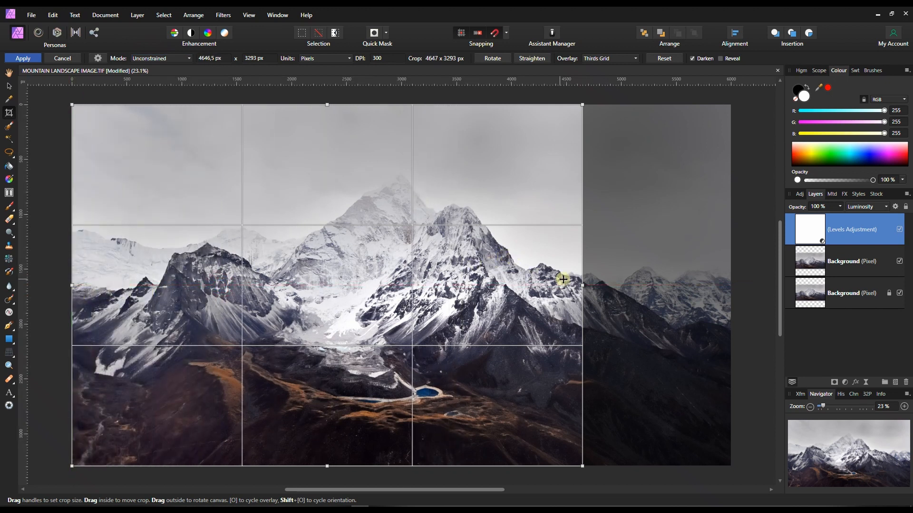
left_click_drag(583, 284, 730, 284)
left_click_drag(402, 103, 401, 143)
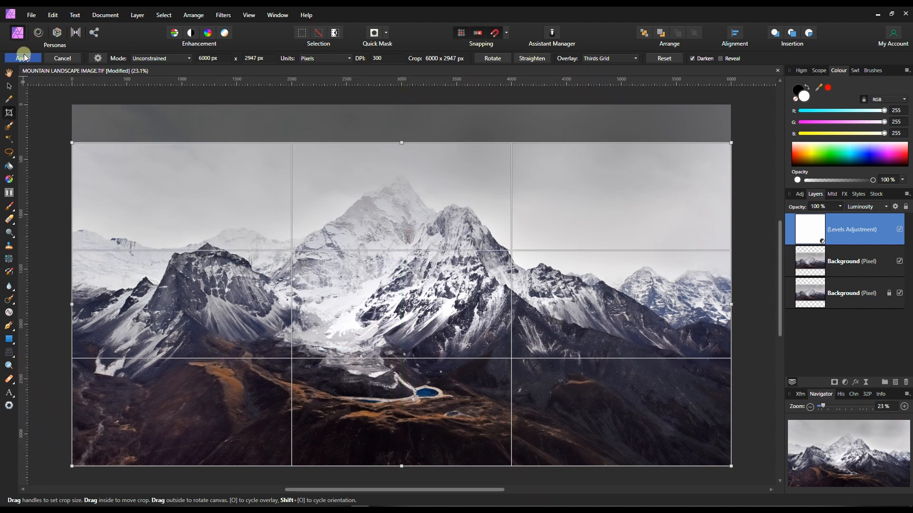
left_click(24, 57)
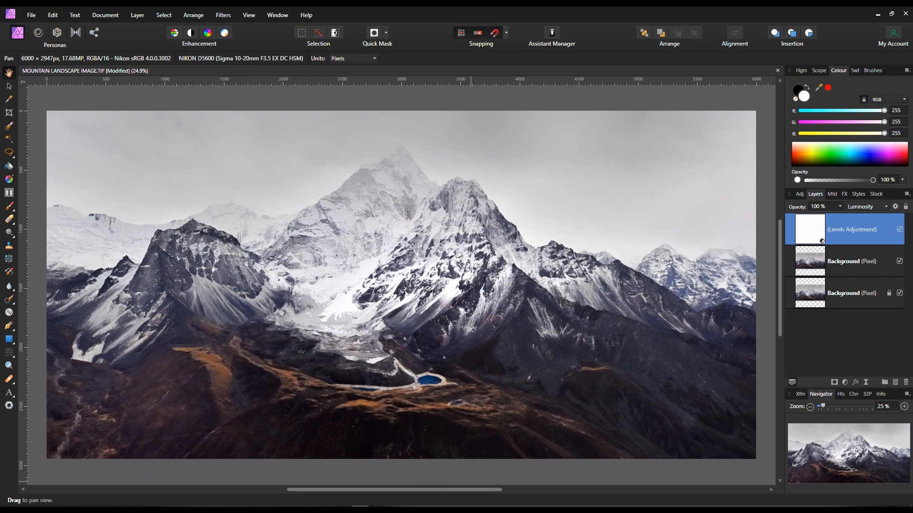
- Add a live High Pass filter and place it at the top of the layer stack, above the Levels adjustment
left_click(905, 407)
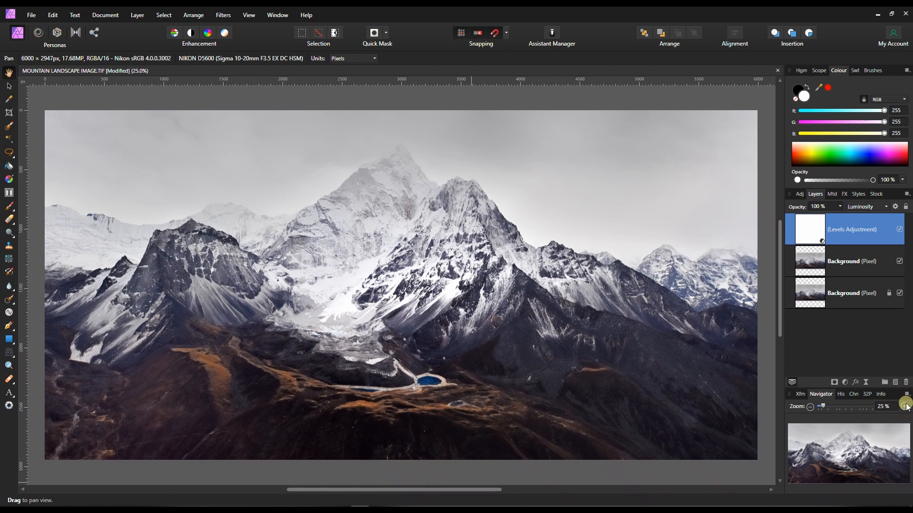
left_click(904, 406)
left_click_drag(601, 466, 591, 371)
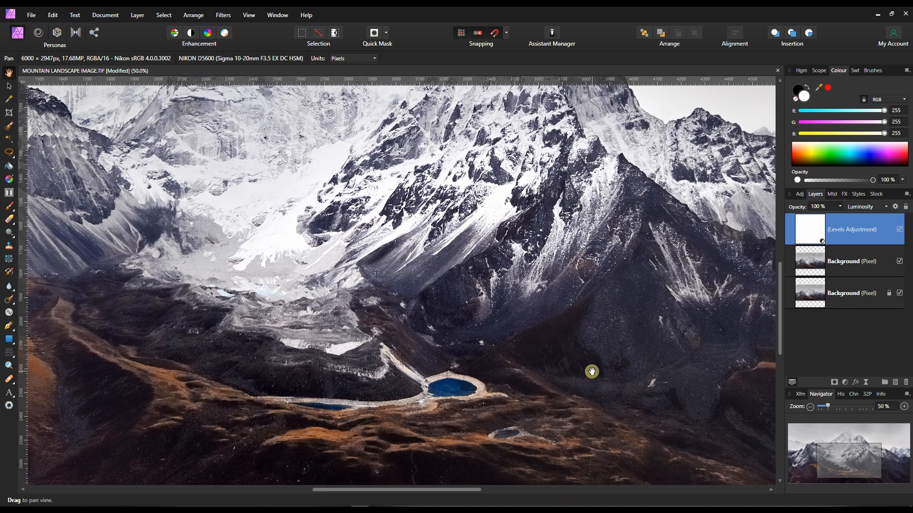
left_click(808, 407)
left_click_drag(485, 279, 496, 330)
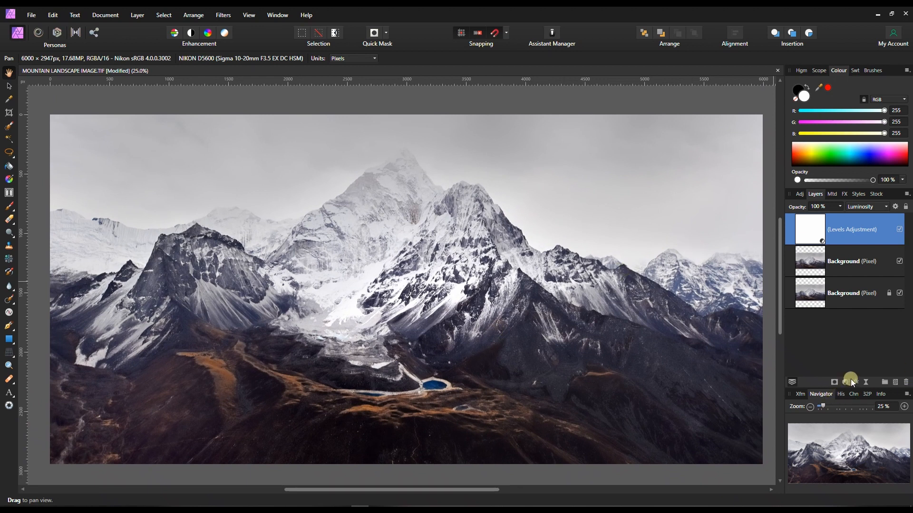
left_click(866, 380)
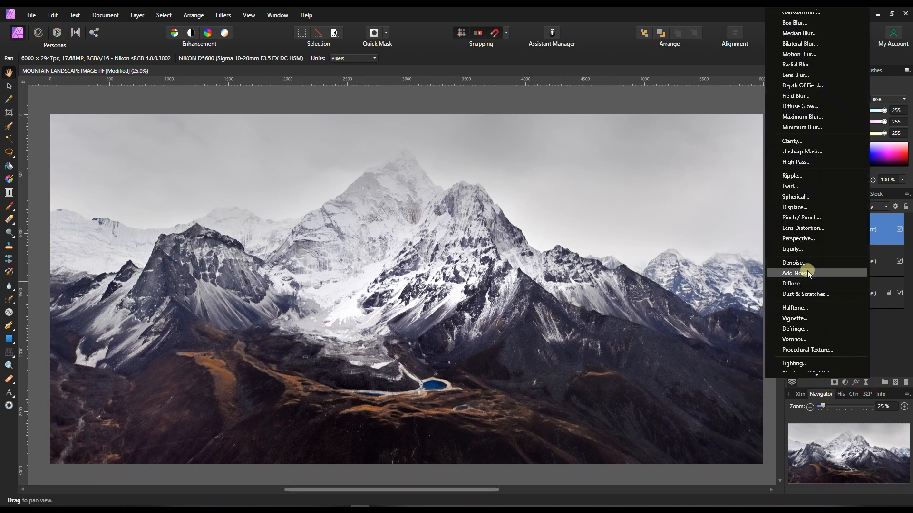
left_click(798, 163)
left_click_drag(812, 261, 816, 213)
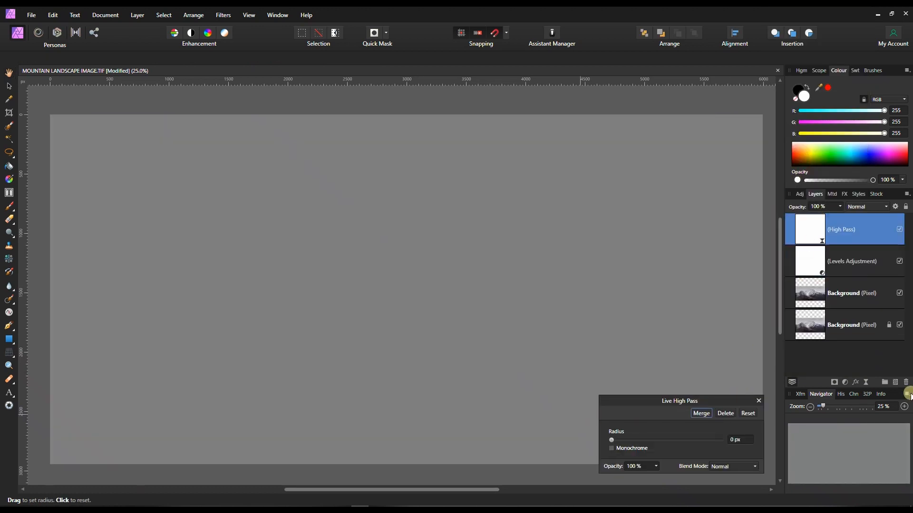
- Set the High Pass radius to 1 px, judging the edge detail at 100% zoom
left_click(905, 408)
left_click(905, 407)
left_click(904, 407)
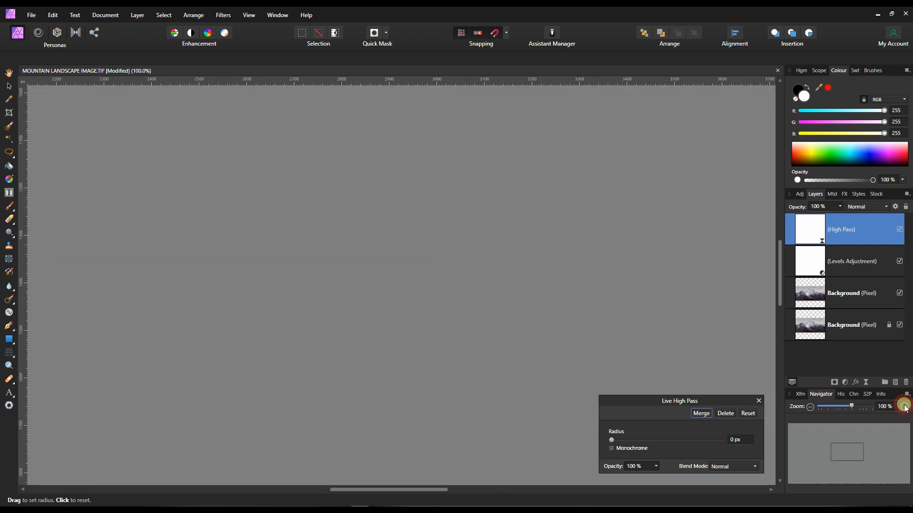
left_click_drag(844, 456, 841, 466)
left_click_drag(613, 441, 613, 440)
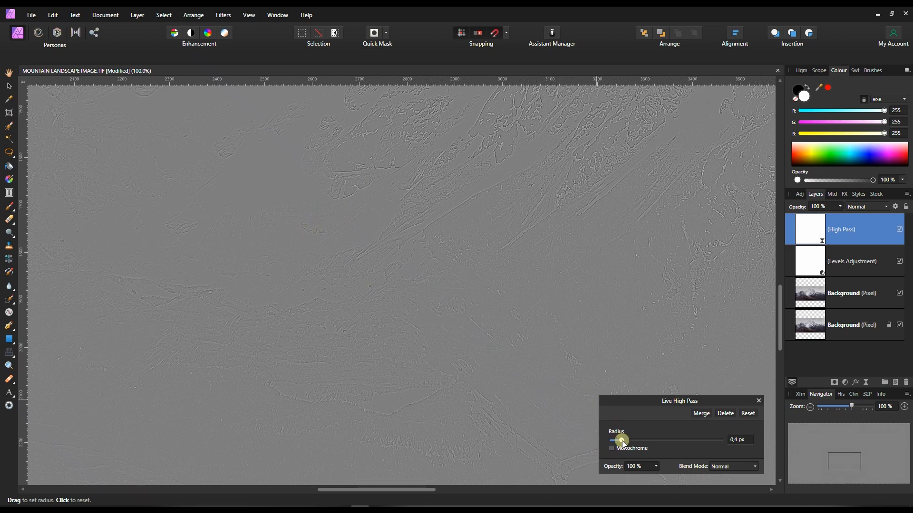
left_click_drag(629, 442, 636, 441)
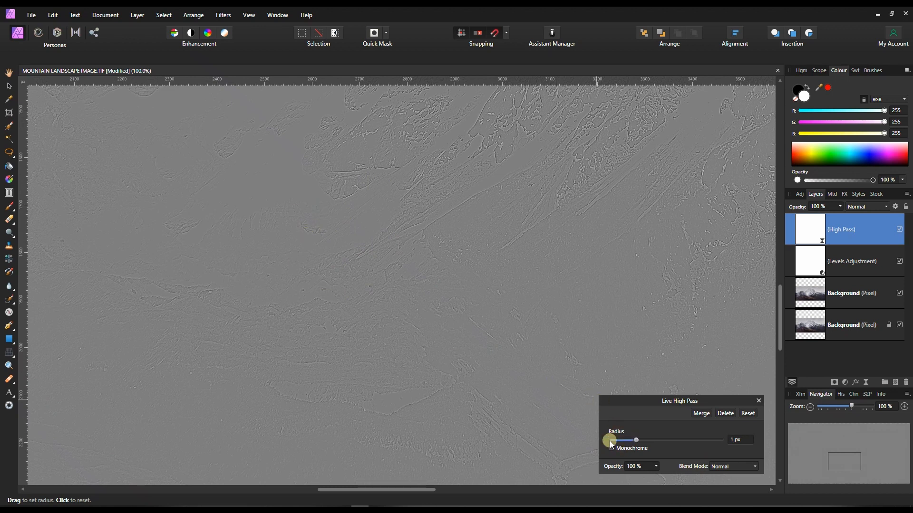
- Set the High Pass blend mode to Soft Light, compare with the layer hidden, and set the radius to 2.1 px
left_click(735, 466)
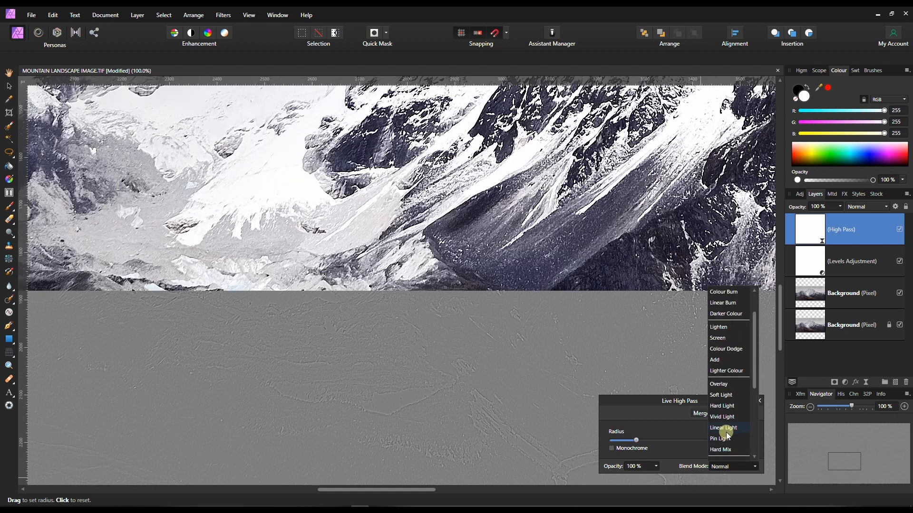
scroll(728, 428, "down", 1)
left_click(724, 398)
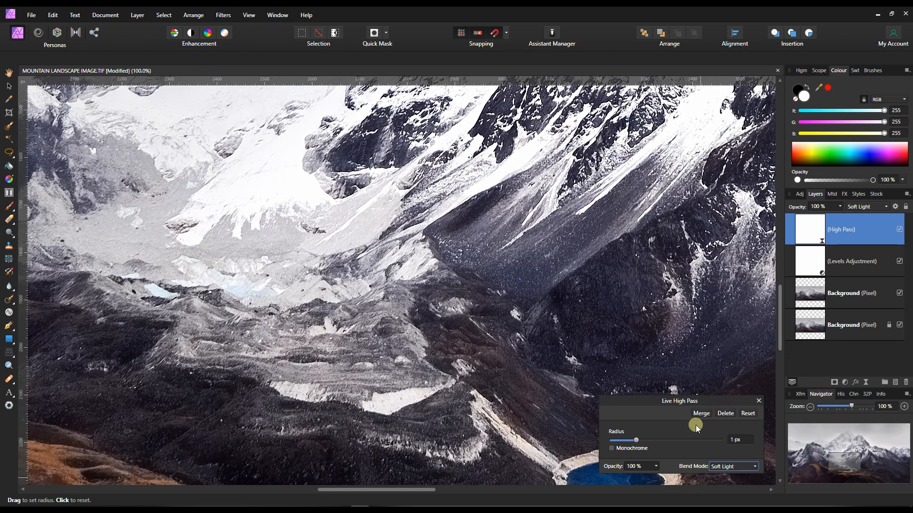
left_click(900, 233)
left_click_drag(643, 442, 639, 439)
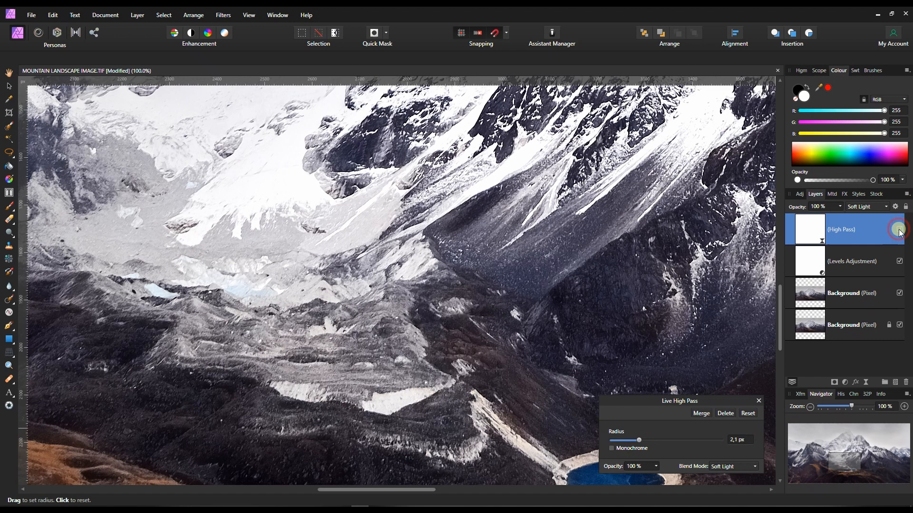
key("h")
- Export the whole document as a best-quality JPEG, 3000 px wide, named MOUNTAIN LANDSCAPE IMAGE.jpg in the FREE RAW folder
left_click(810, 407)
left_click(809, 407)
left_click(810, 407)
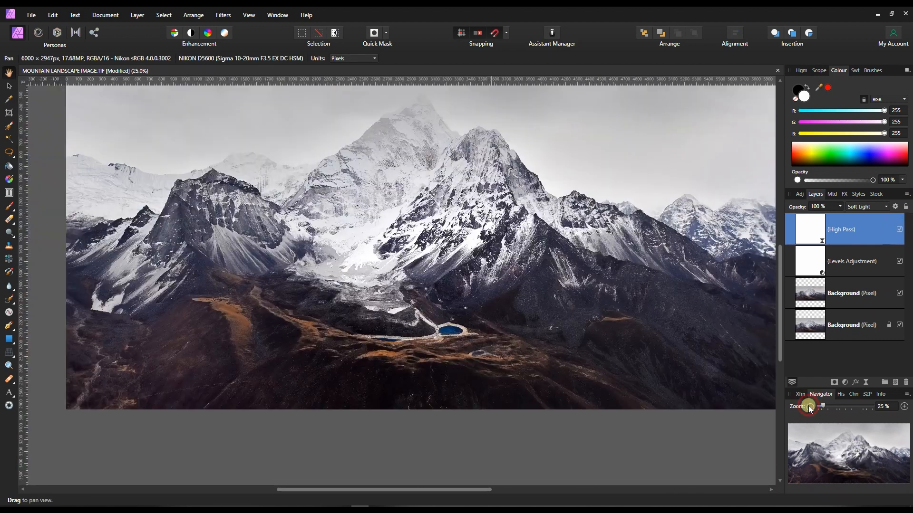
left_click_drag(851, 476, 849, 452)
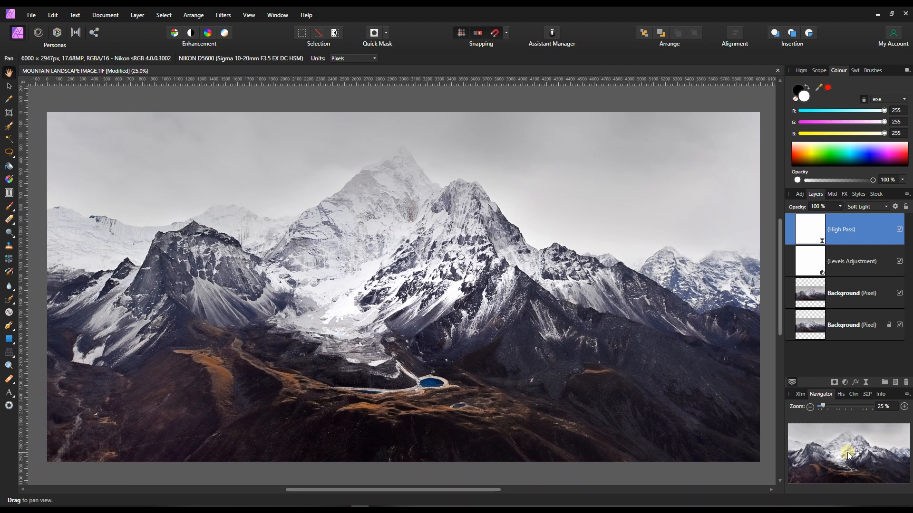
left_click(31, 13)
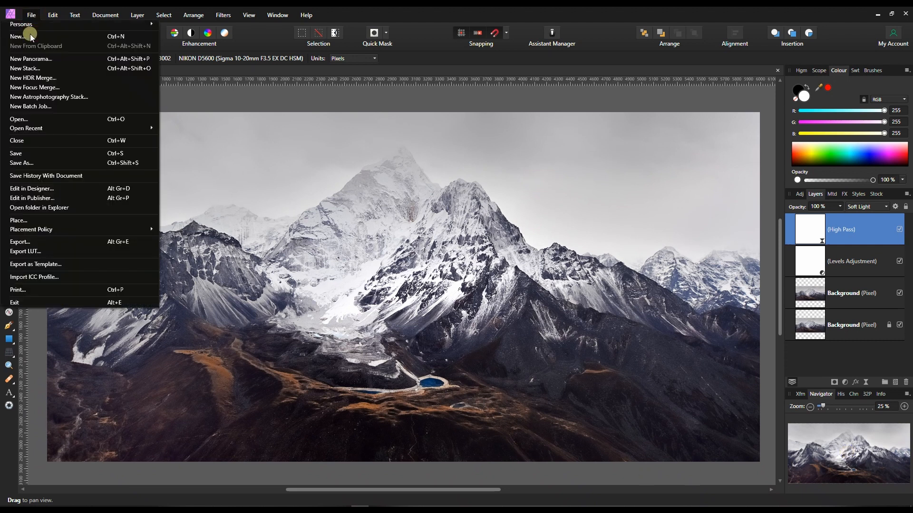
left_click(27, 241)
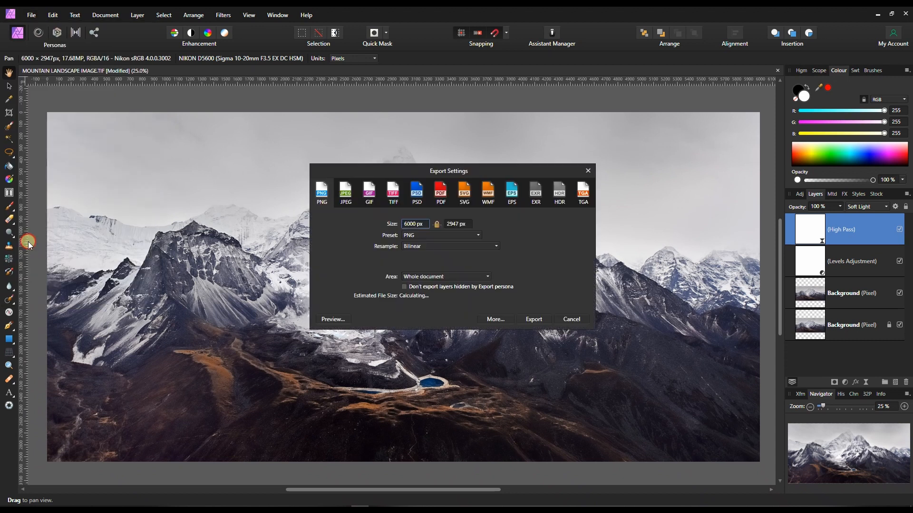
left_click(345, 193)
double_click(411, 228)
type("3000")
key("Return")
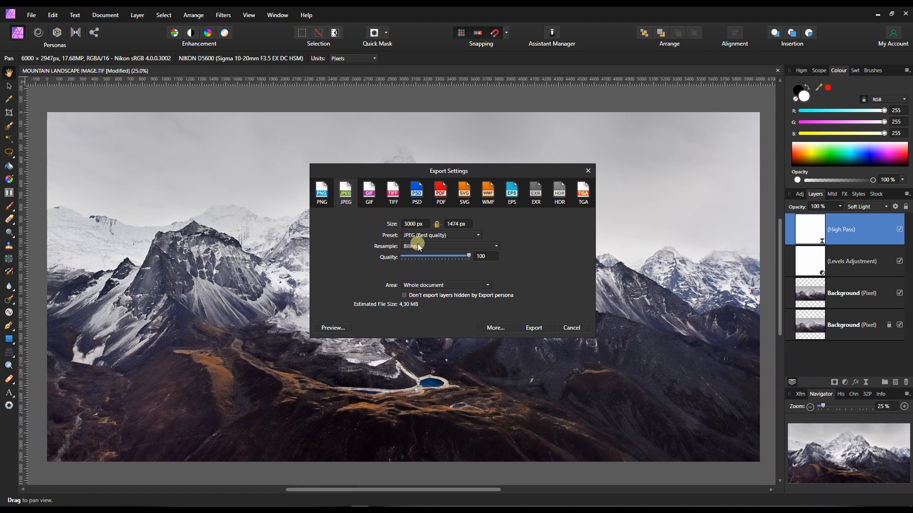
left_click(535, 332)
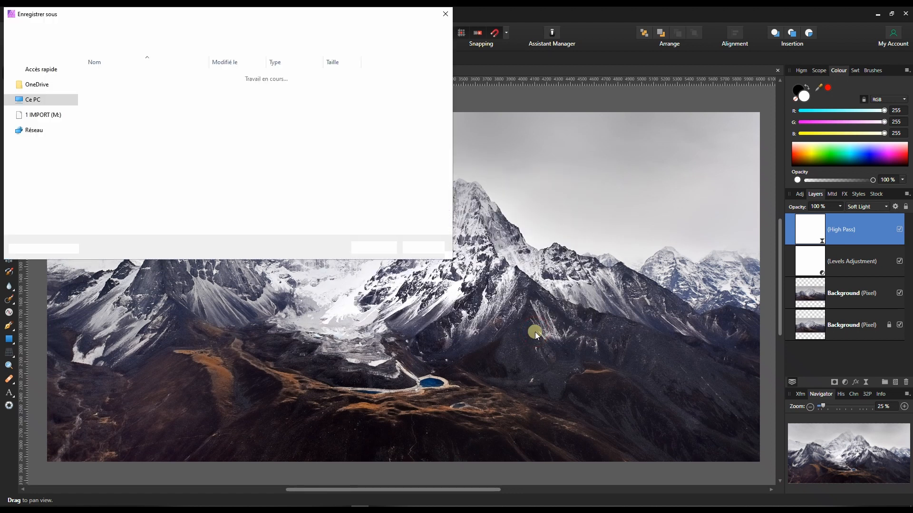
left_click(383, 252)
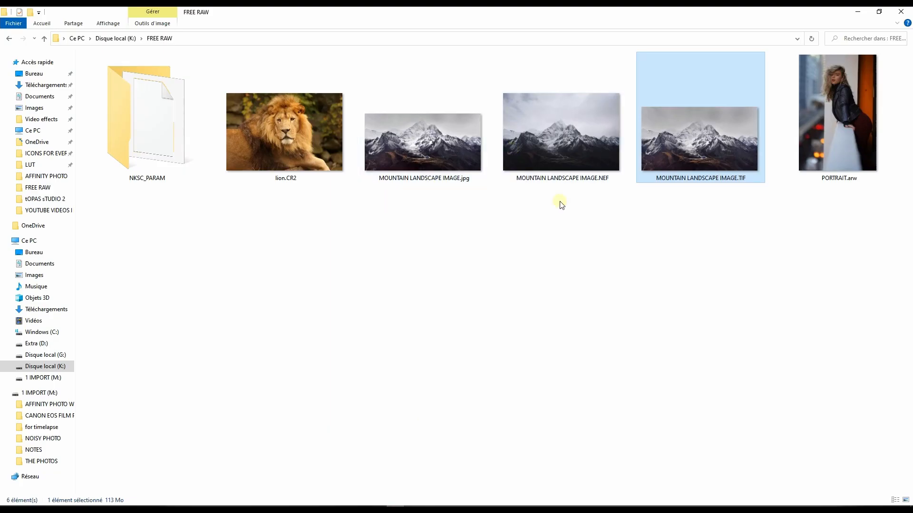
- In File Explorer, open the NEF, TIF and JPG versions of MOUNTAIN LANDSCAPE IMAGE in turn to compare the editing stages
left_click(586, 169)
double_click(584, 167)
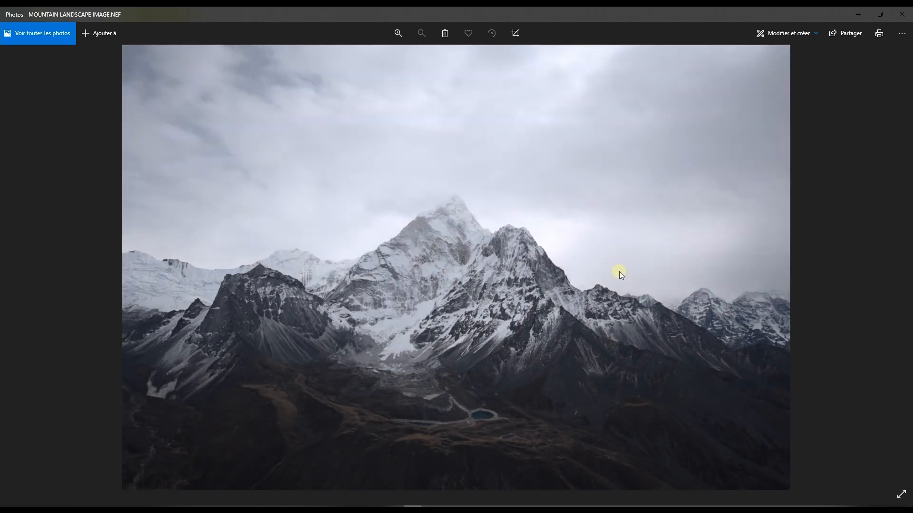
left_click(902, 15)
mouse_move(715, 130)
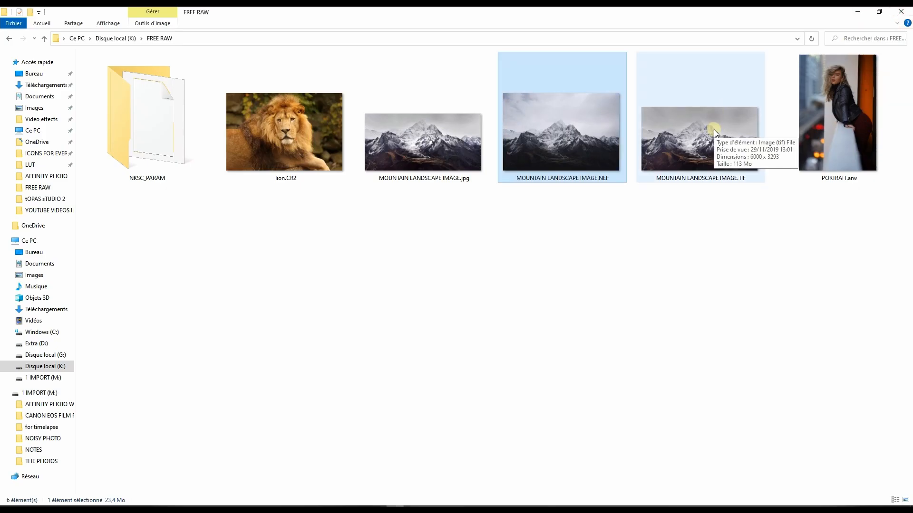
double_click(714, 130)
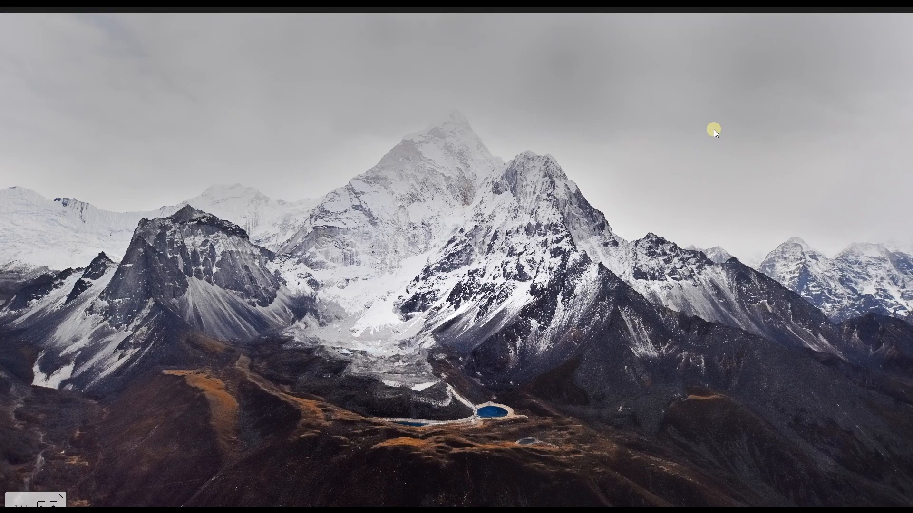
key("Escape")
double_click(424, 153)
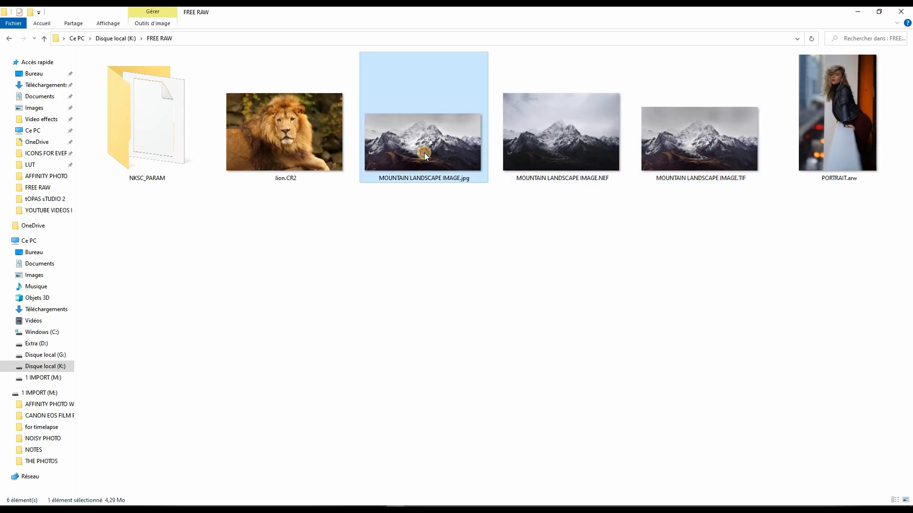